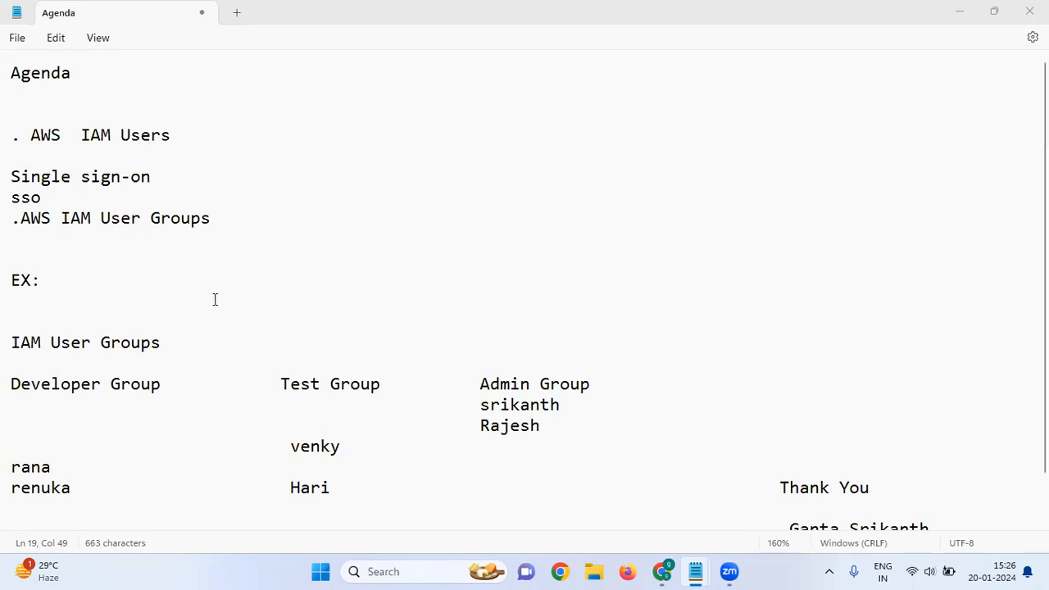
Review the Admin Group member names in the agenda notes
{"action": "scroll", "coordinate": [157, 294], "scroll_direction": "down", "scroll_amount": 1}
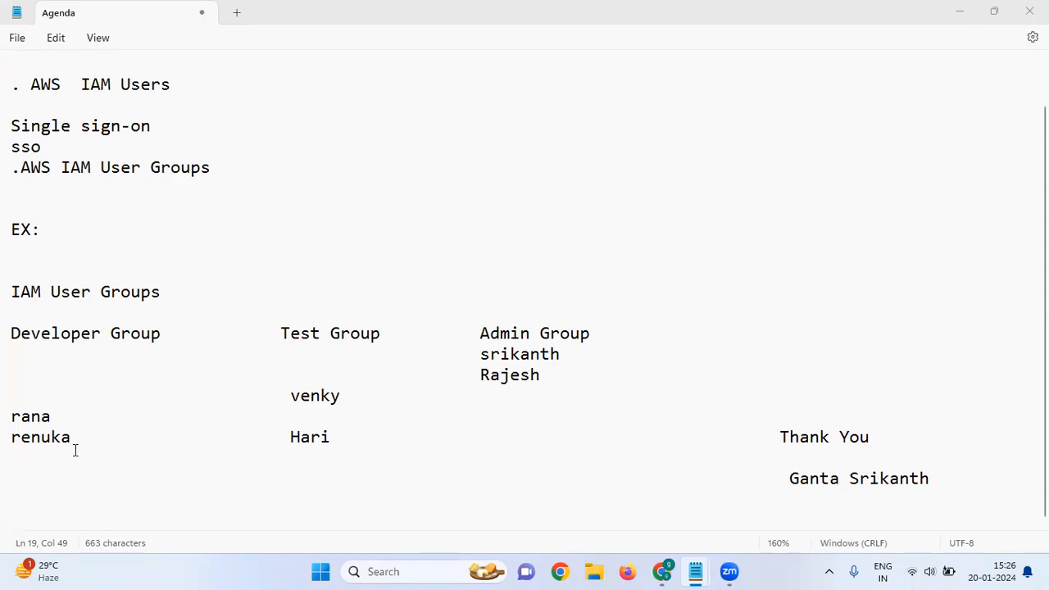
{"action": "left_click", "coordinate": [31, 459]}
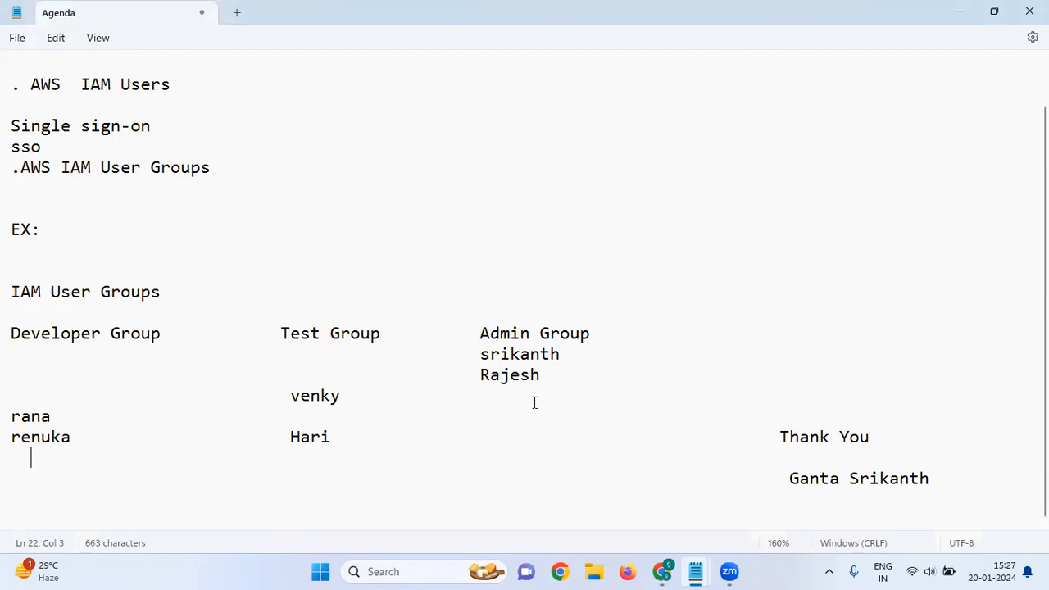
{"action": "left_click_drag", "start_coordinate": [506, 400], "coordinate": [497, 363]}
{"action": "left_click", "coordinate": [500, 374]}
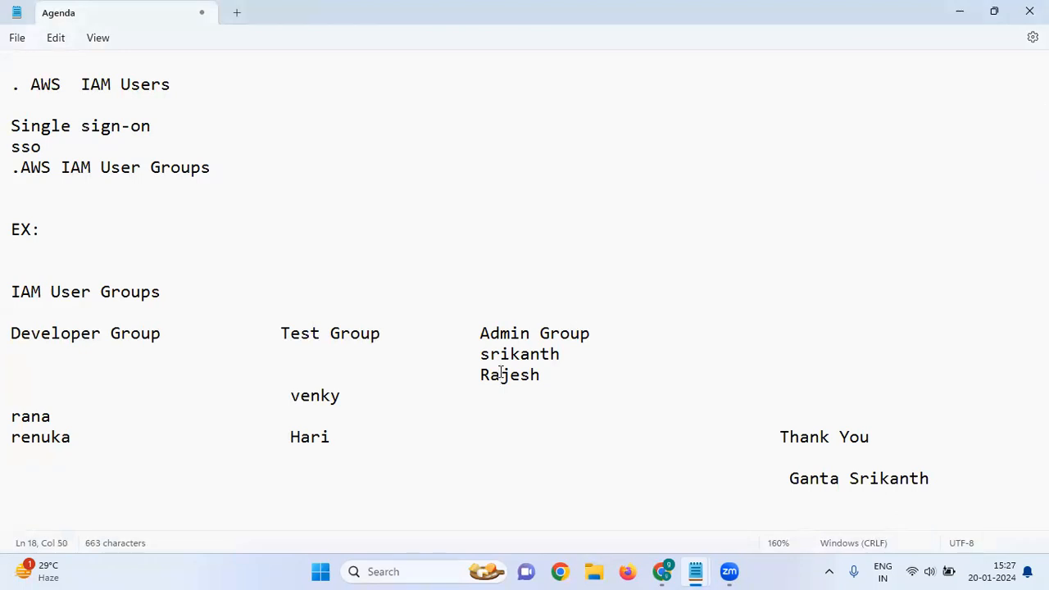
{"action": "double_click", "coordinate": [502, 379]}
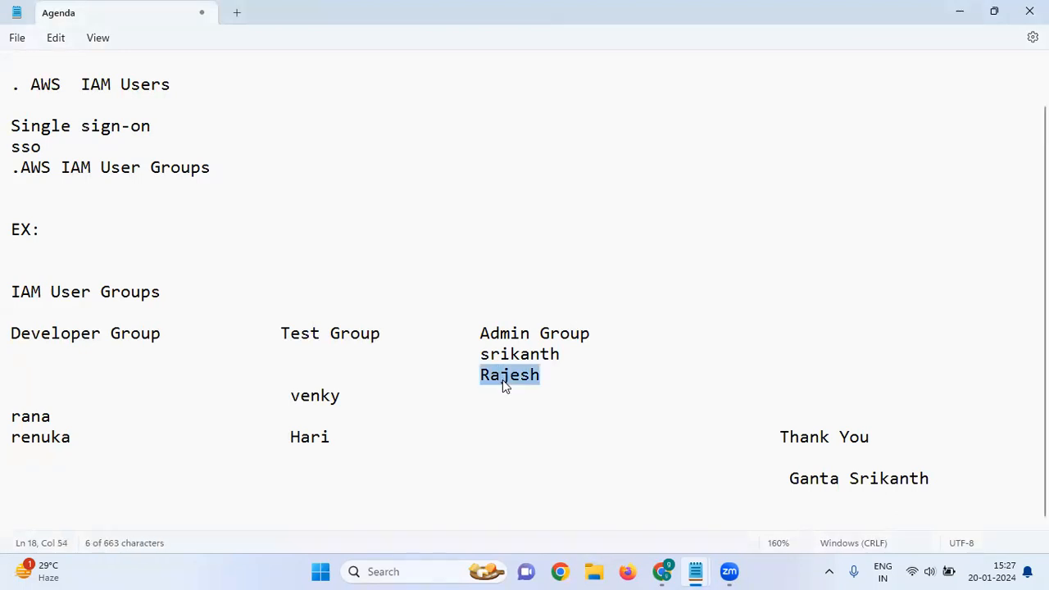
{"action": "left_click", "coordinate": [527, 400]}
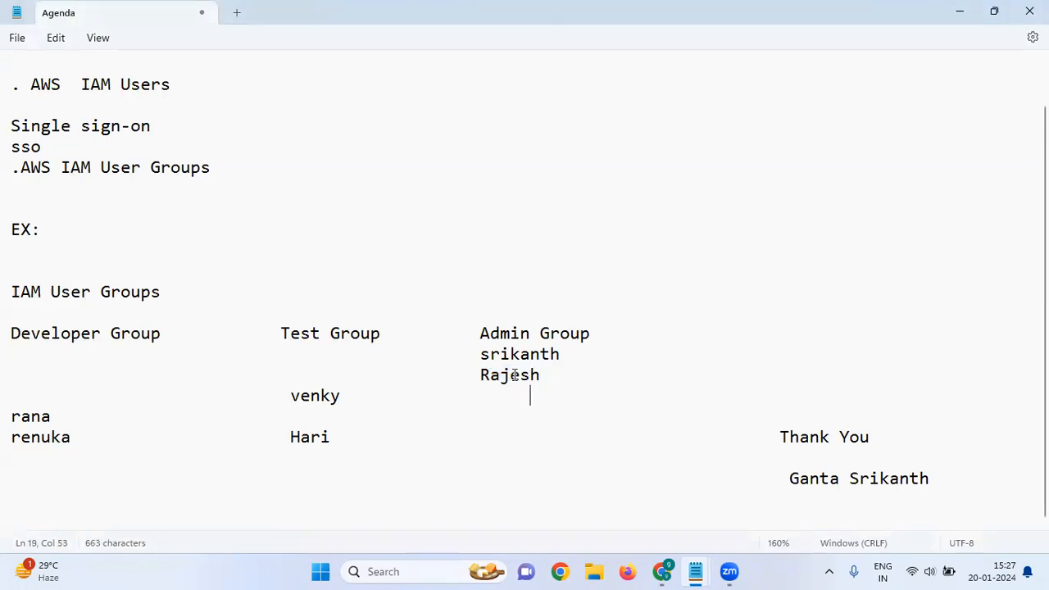
{"action": "scroll", "coordinate": [515, 380], "scroll_direction": "up", "scroll_amount": 2}
{"action": "scroll", "coordinate": [515, 380], "scroll_direction": "down", "scroll_amount": 2}
{"action": "scroll", "coordinate": [516, 380], "scroll_direction": "up", "scroll_amount": 2}
In the AWS console, find IAM by searching 'iam' and go to its Users page
{"action": "left_click", "coordinate": [663, 571]}
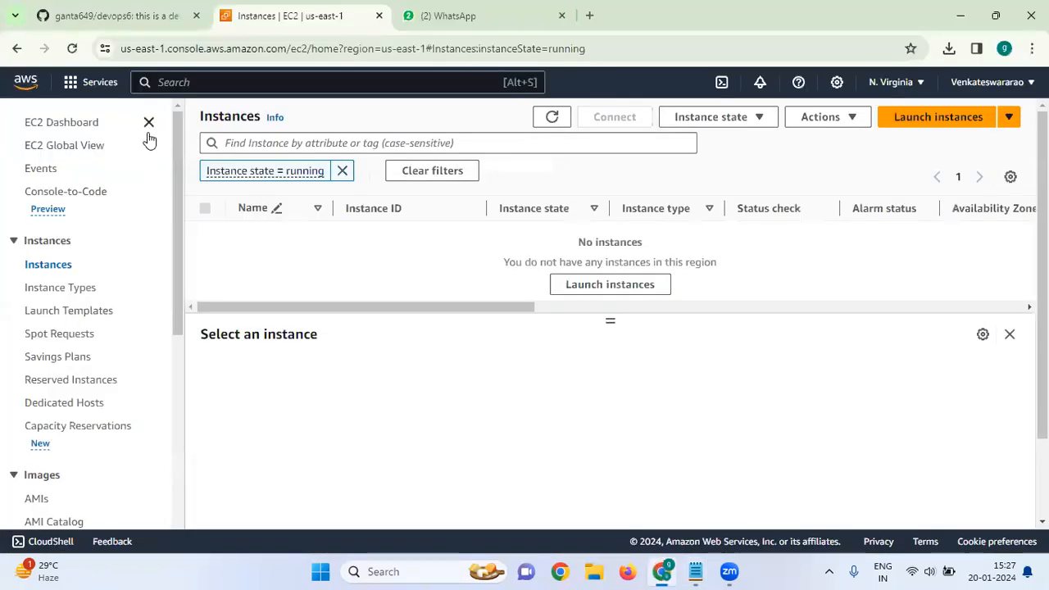
{"action": "left_click", "coordinate": [383, 81]}
{"action": "type", "text": "iam"}
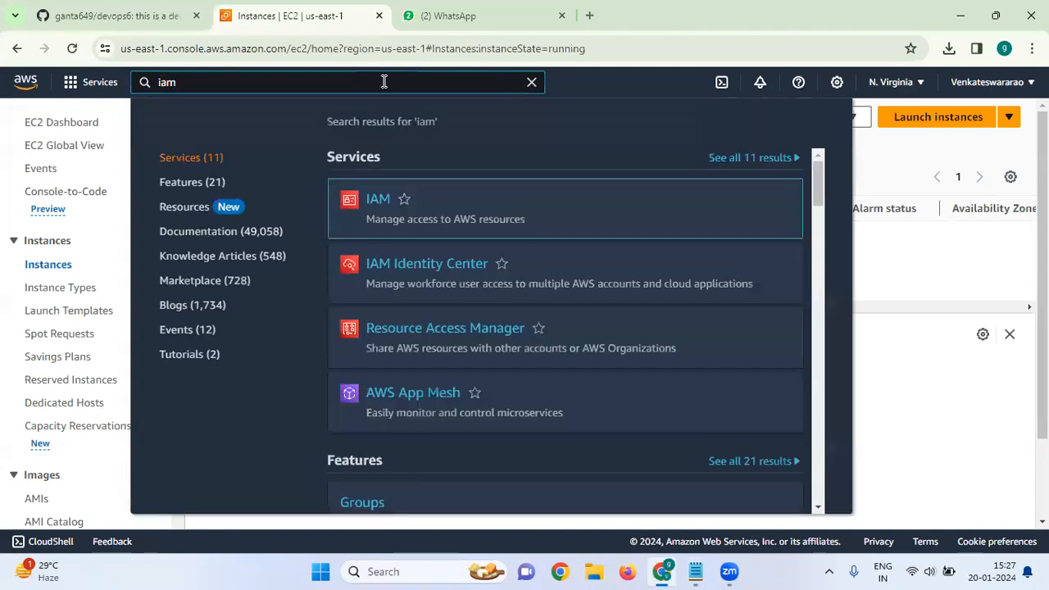
{"action": "left_click", "coordinate": [377, 205]}
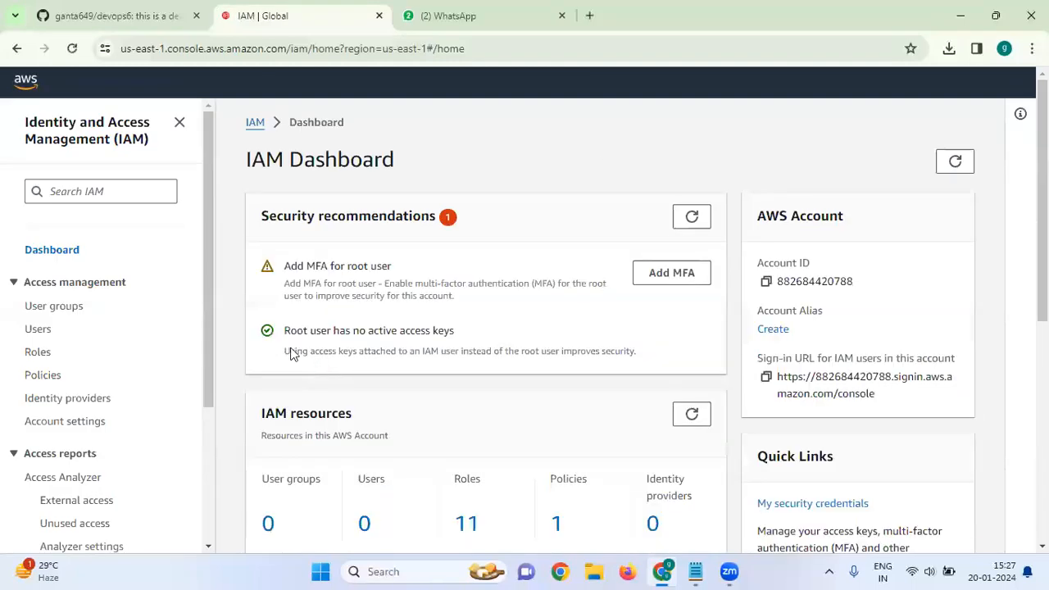
{"action": "left_click", "coordinate": [41, 330]}
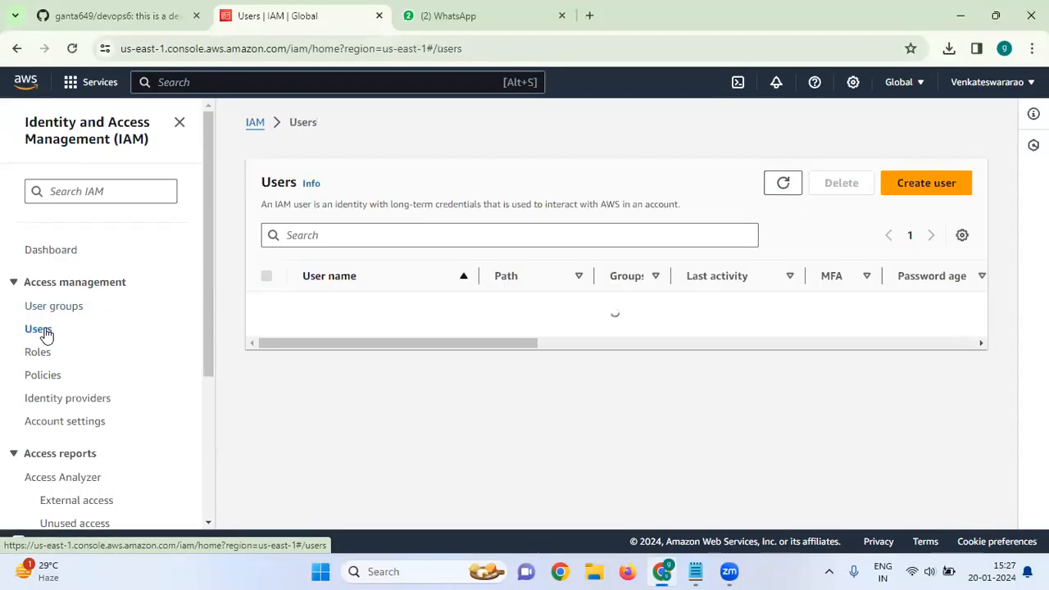
Start a new IAM user named 'dev' with console access as a plain IAM user
{"action": "left_click", "coordinate": [946, 187]}
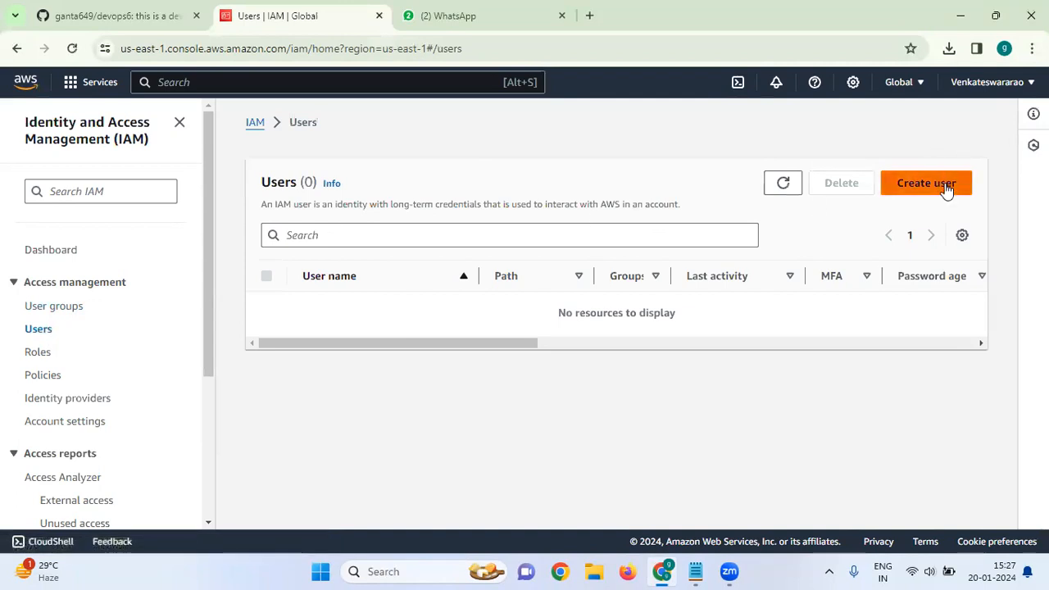
{"action": "left_click", "coordinate": [557, 298]}
{"action": "type", "text": "dev"}
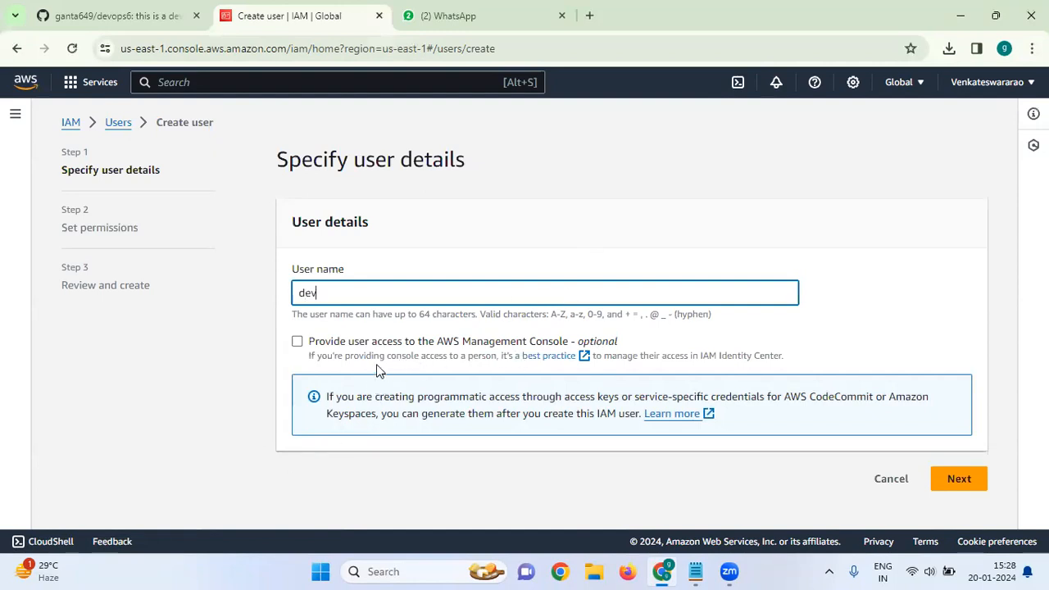
{"action": "left_click", "coordinate": [297, 343]}
{"action": "scroll", "coordinate": [352, 329], "scroll_direction": "down", "scroll_amount": 2}
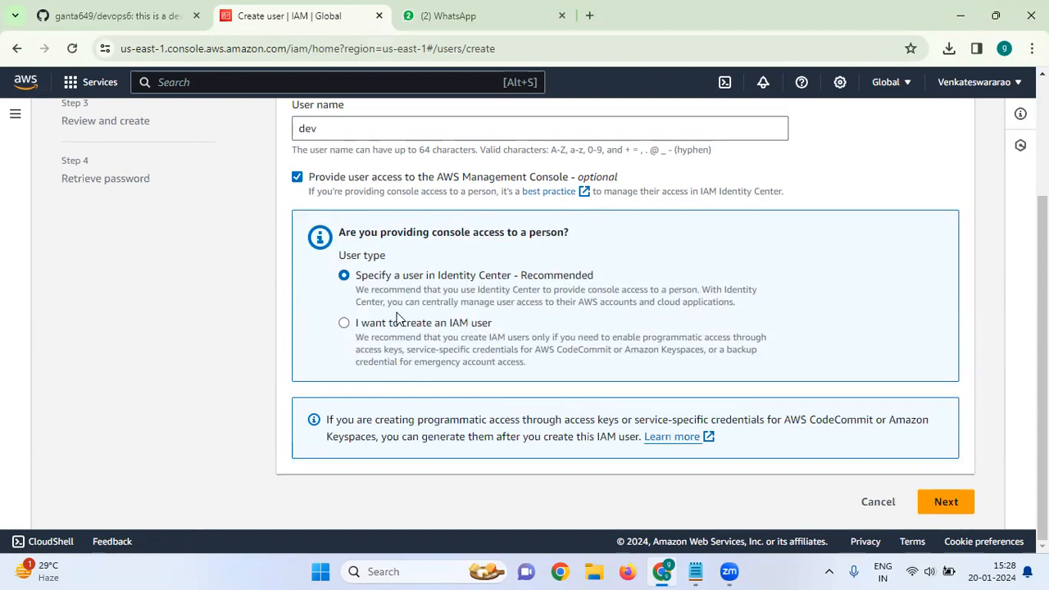
{"action": "left_click", "coordinate": [350, 324]}
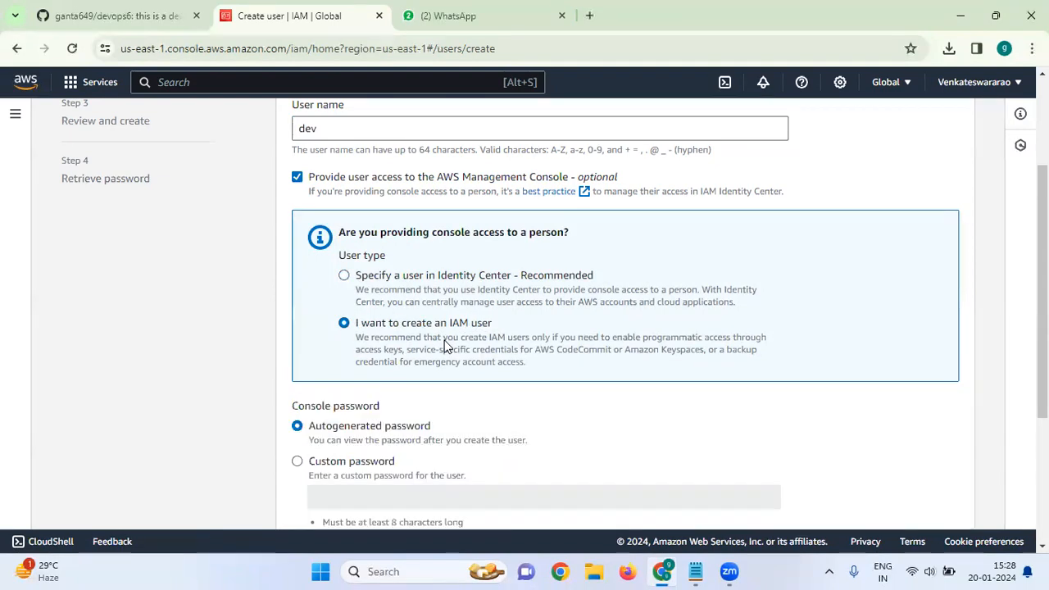
Give dev a custom console password, verify it, and continue to permissions
{"action": "scroll", "coordinate": [448, 336], "scroll_direction": "down", "scroll_amount": 1}
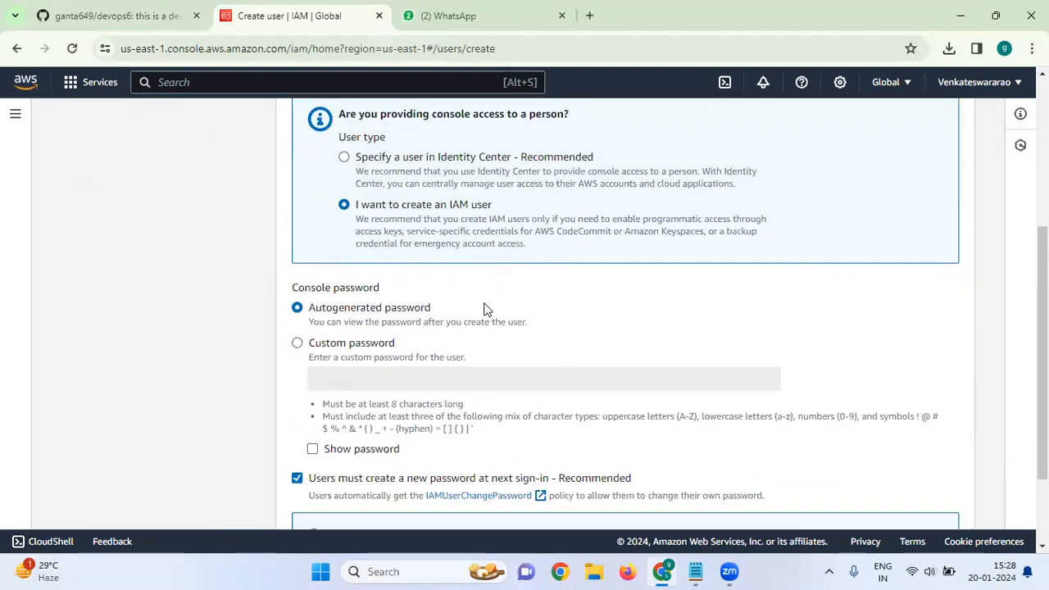
{"action": "left_click", "coordinate": [297, 344]}
{"action": "left_click", "coordinate": [360, 379]}
{"action": "type", "text": "abc123@#$"}
{"action": "scroll", "coordinate": [275, 348], "scroll_direction": "down", "scroll_amount": 2}
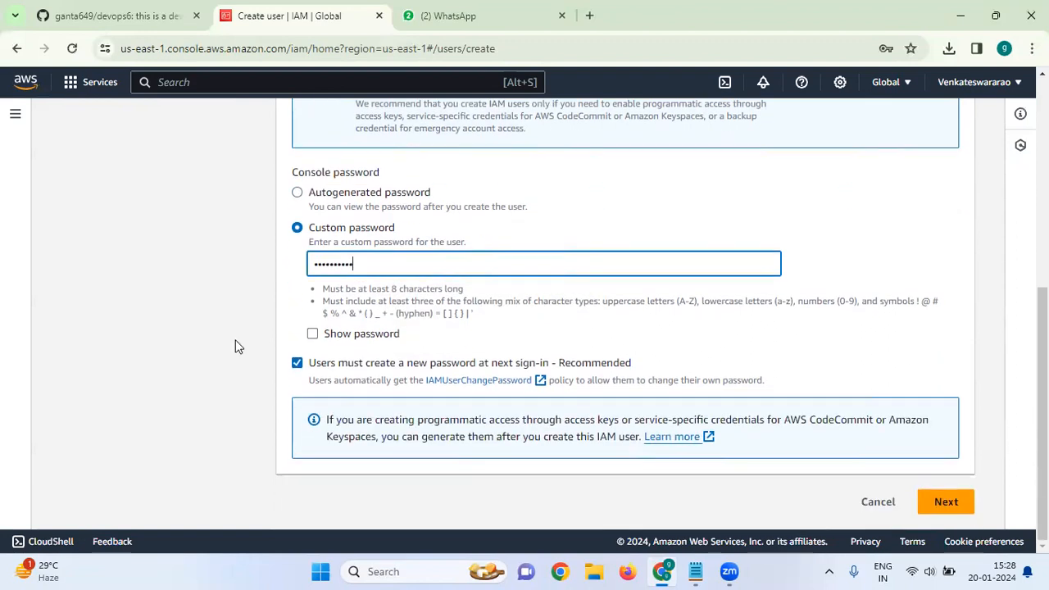
{"action": "left_click", "coordinate": [312, 334]}
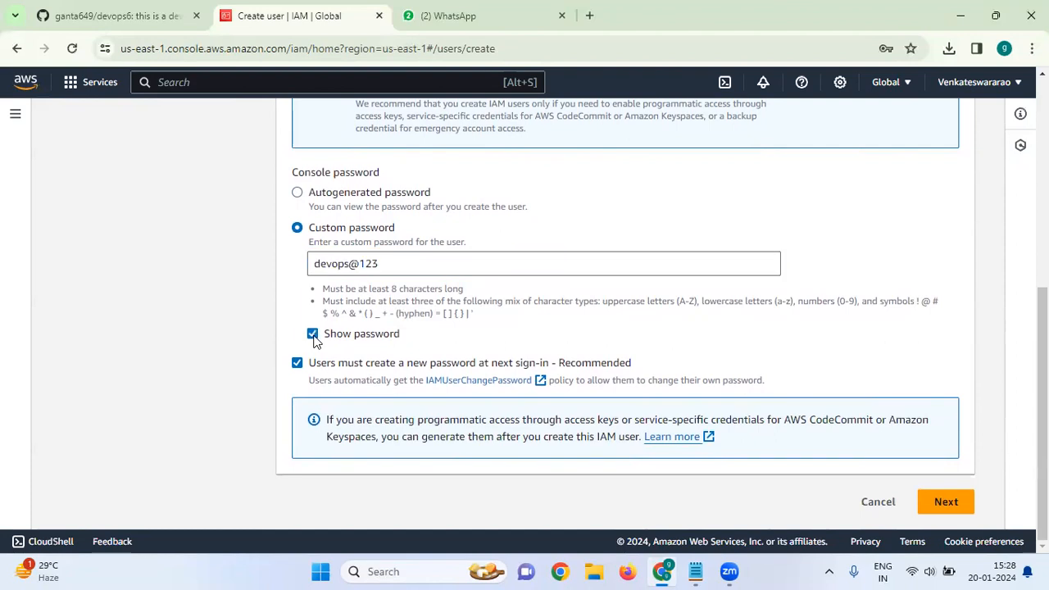
{"action": "left_click", "coordinate": [312, 334]}
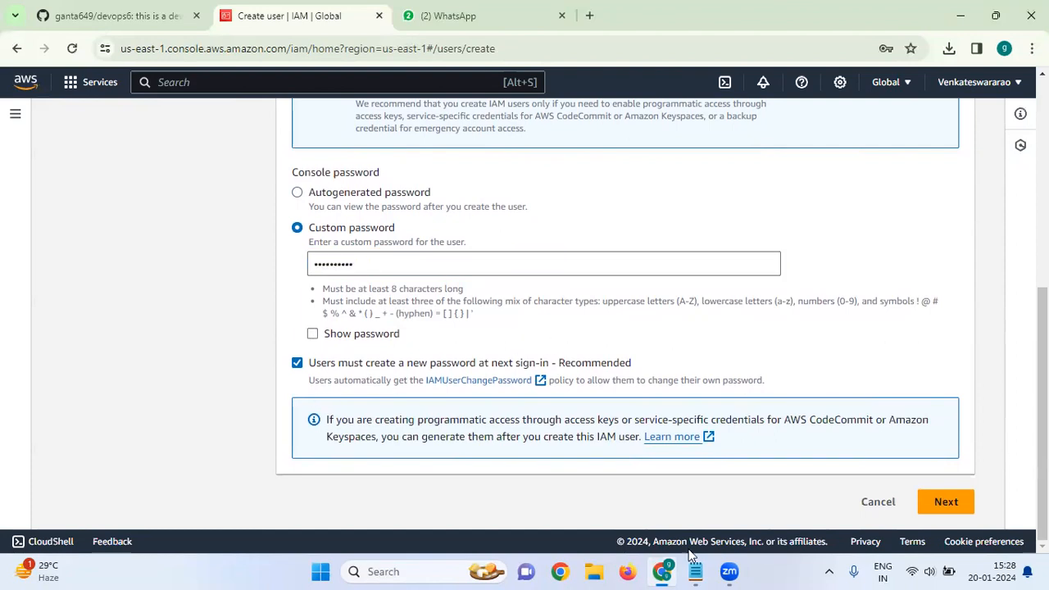
{"action": "left_click", "coordinate": [953, 504]}
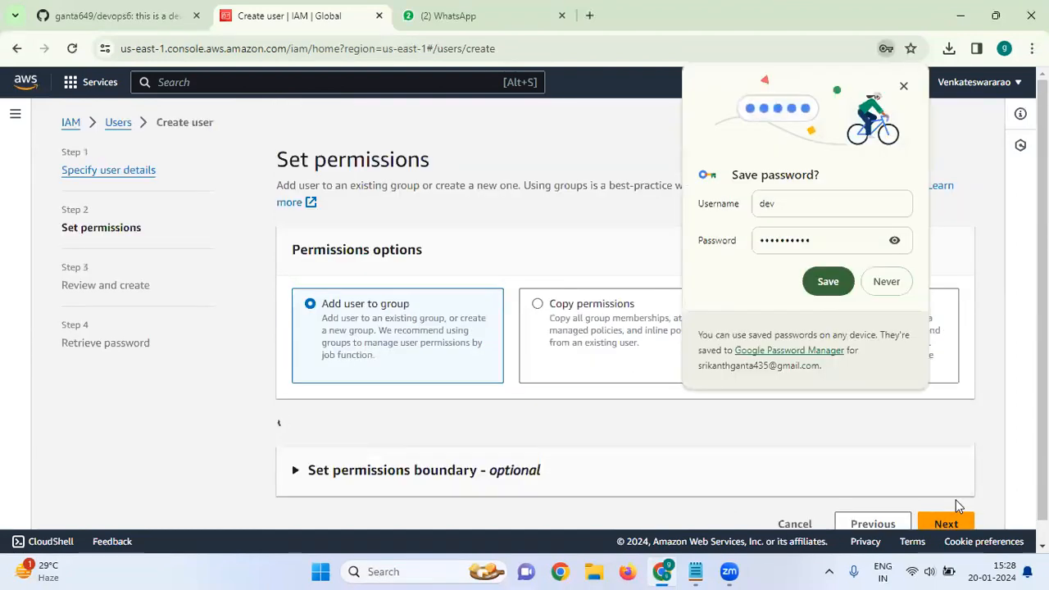
Attach the AmazonS3FullAccess policy directly to dev, found by searching 's3', and continue to review
{"action": "left_click", "coordinate": [903, 88]}
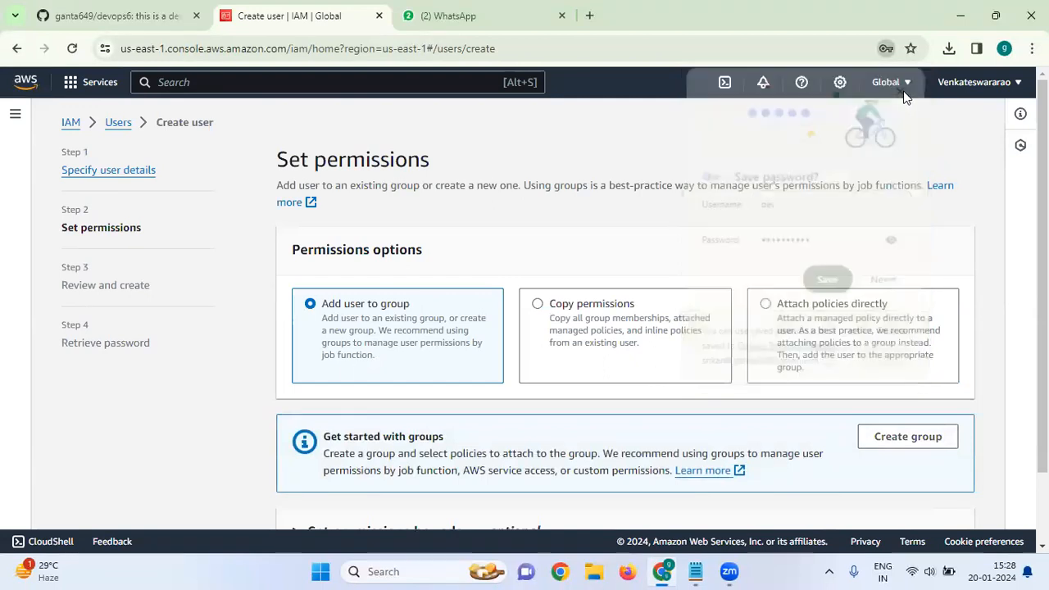
{"action": "scroll", "coordinate": [373, 352], "scroll_direction": "down", "scroll_amount": 2}
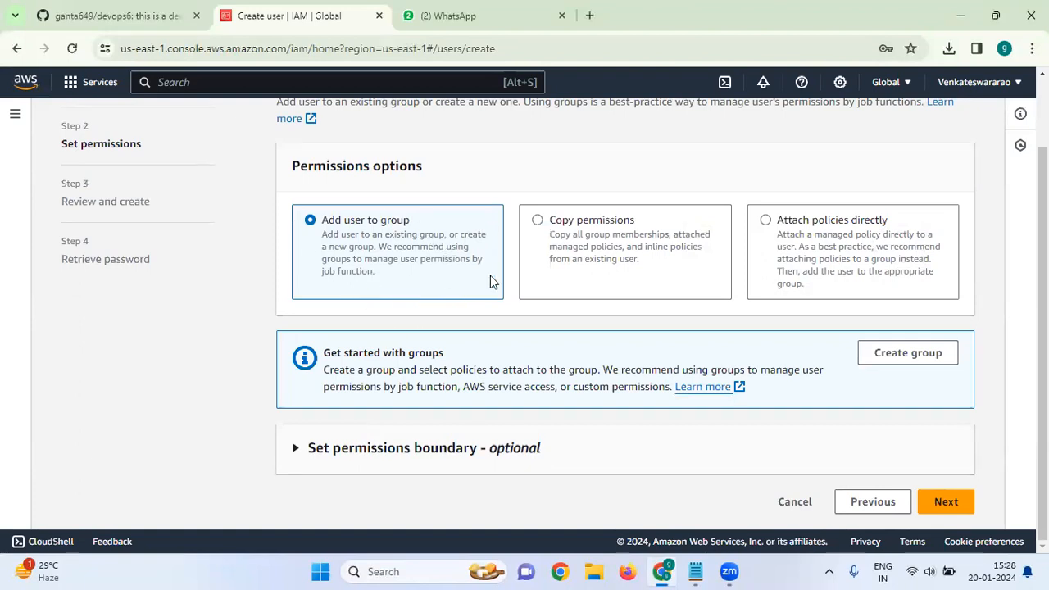
{"action": "left_click", "coordinate": [602, 247]}
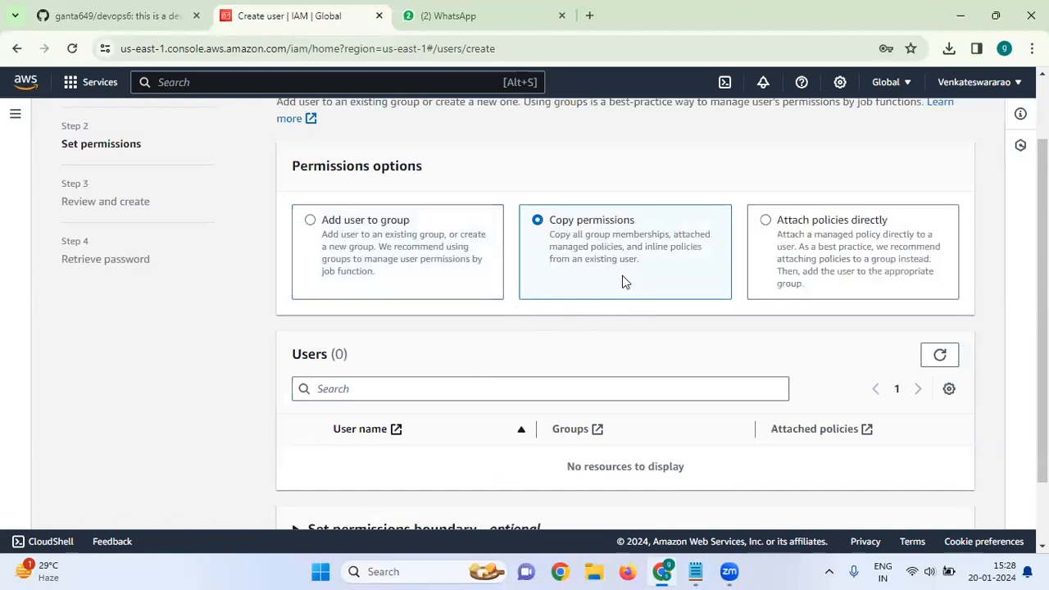
{"action": "left_click", "coordinate": [830, 245]}
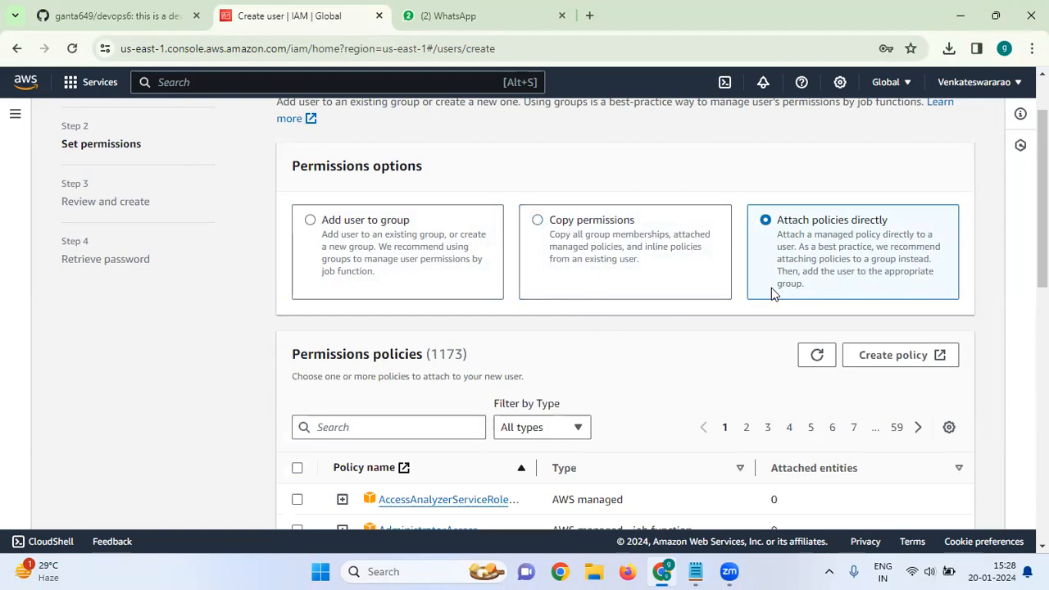
{"action": "scroll", "coordinate": [771, 287], "scroll_direction": "down", "scroll_amount": 1}
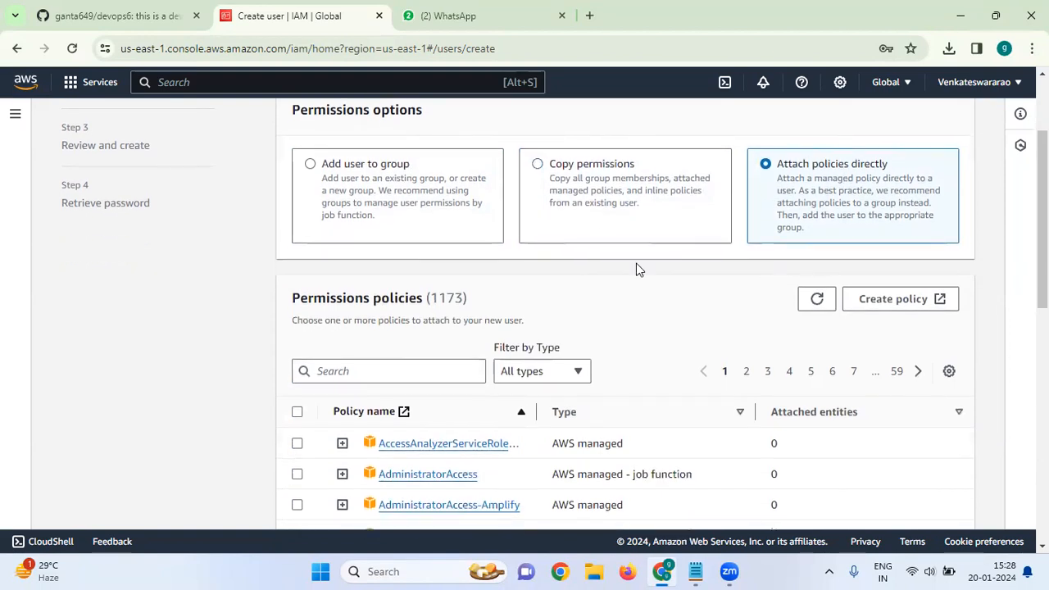
{"action": "scroll", "coordinate": [636, 266], "scroll_direction": "down", "scroll_amount": 3}
{"action": "left_click", "coordinate": [408, 205]}
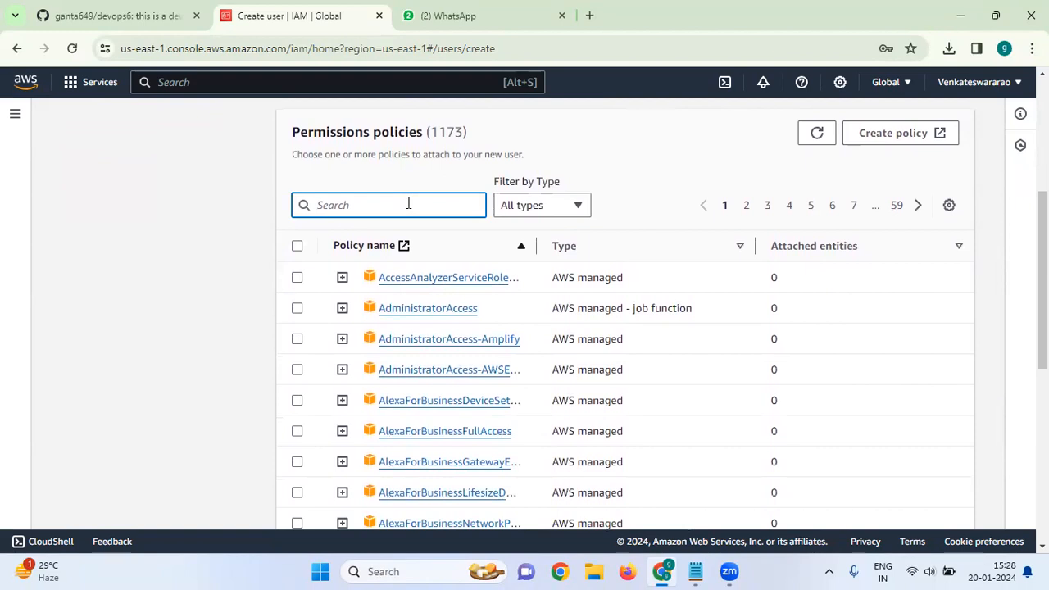
{"action": "type", "text": "s3"}
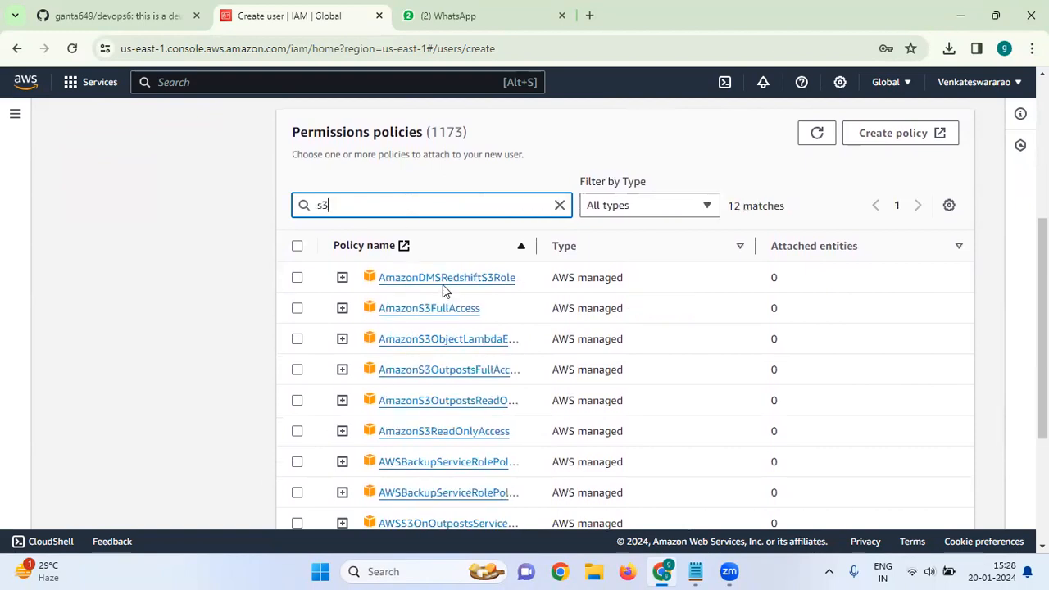
{"action": "left_click", "coordinate": [296, 312]}
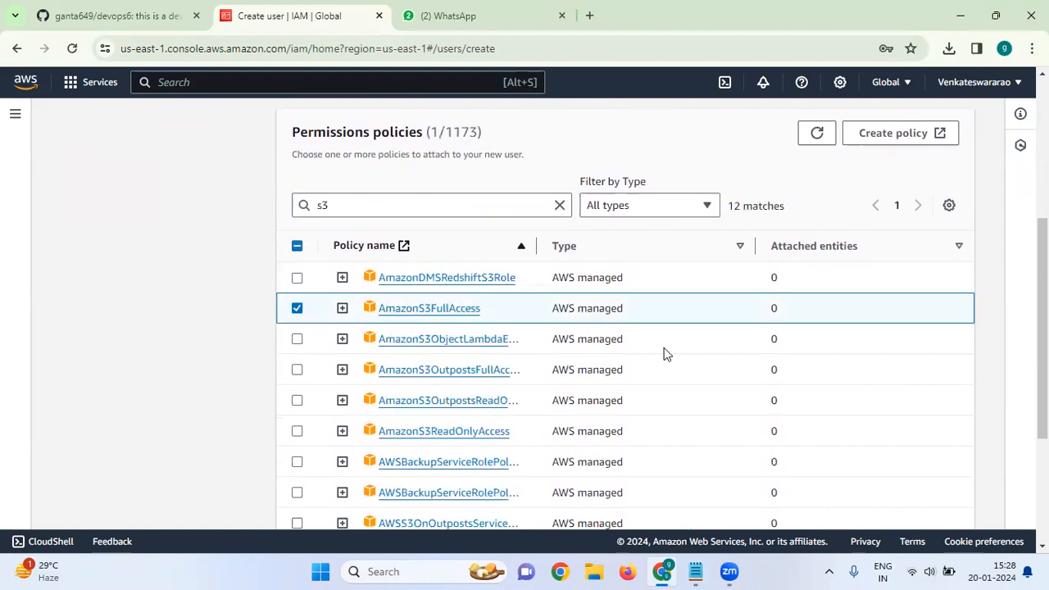
{"action": "scroll", "coordinate": [746, 434], "scroll_direction": "down", "scroll_amount": 3}
{"action": "left_click", "coordinate": [962, 506]}
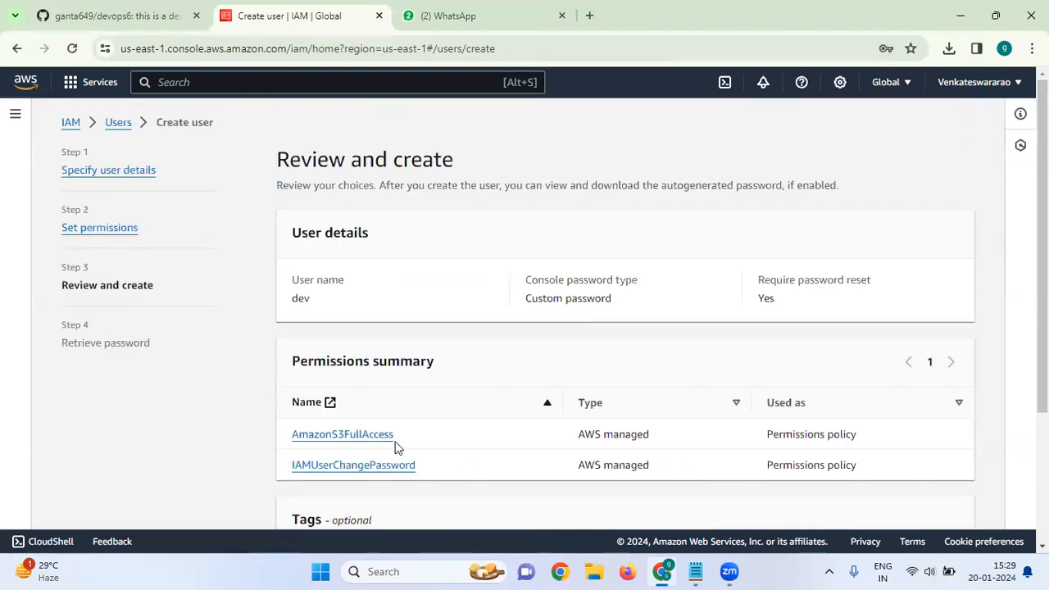
Add a tag with Key 'Name' and Value 'dev', then create the dev user
{"action": "scroll", "coordinate": [397, 448], "scroll_direction": "down", "scroll_amount": 2}
{"action": "scroll", "coordinate": [397, 449], "scroll_direction": "up", "scroll_amount": 2}
{"action": "scroll", "coordinate": [397, 448], "scroll_direction": "down", "scroll_amount": 1}
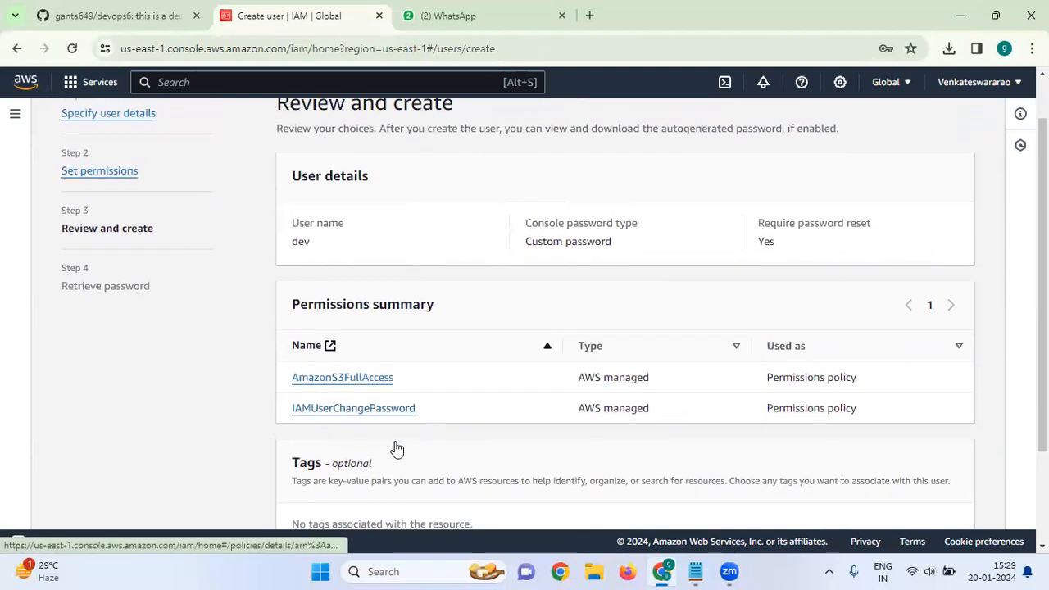
{"action": "scroll", "coordinate": [396, 448], "scroll_direction": "up", "scroll_amount": 1}
{"action": "scroll", "coordinate": [360, 335], "scroll_direction": "down", "scroll_amount": 2}
{"action": "scroll", "coordinate": [361, 335], "scroll_direction": "up", "scroll_amount": 1}
{"action": "scroll", "coordinate": [360, 335], "scroll_direction": "down", "scroll_amount": 1}
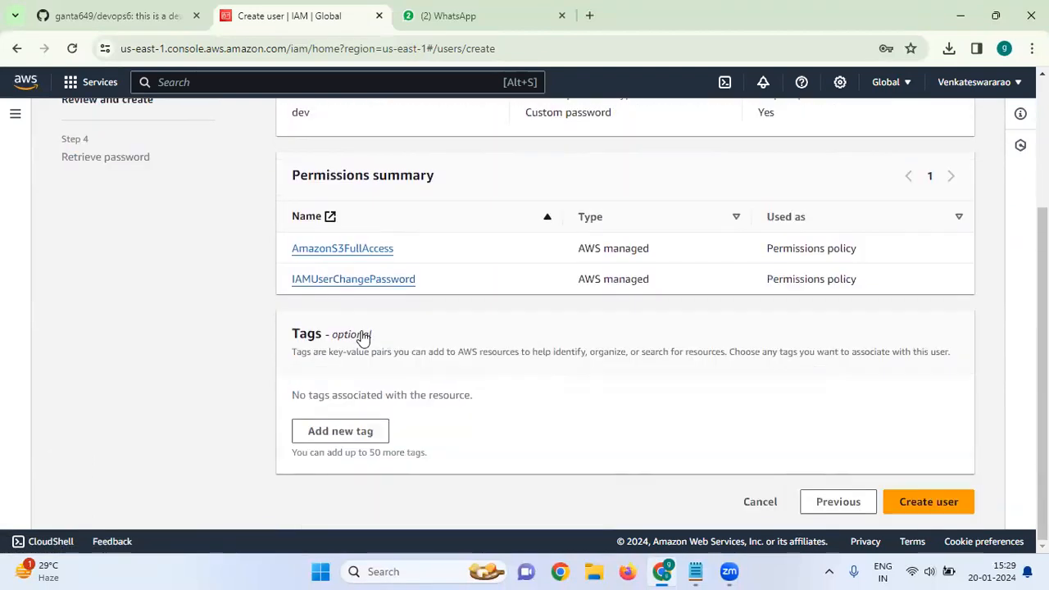
{"action": "left_click", "coordinate": [363, 431]}
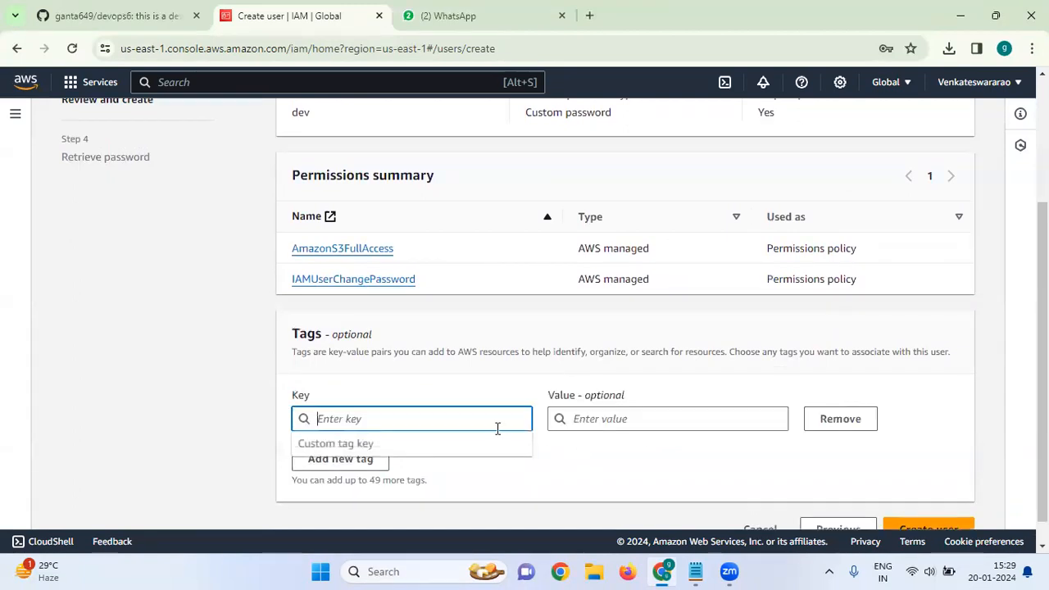
{"action": "type", "text": "Name"}
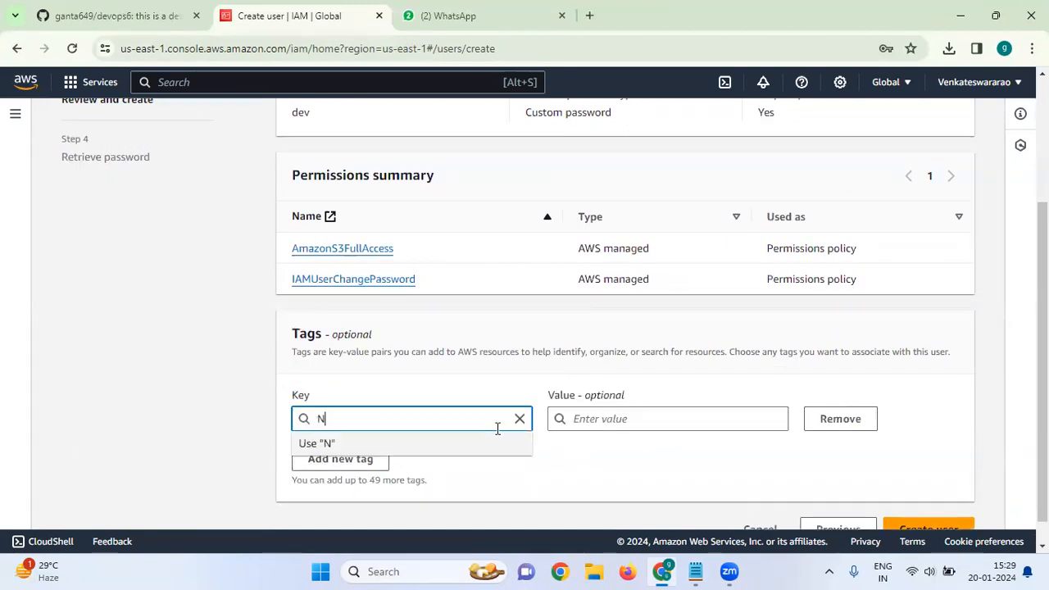
{"action": "left_click", "coordinate": [654, 418]}
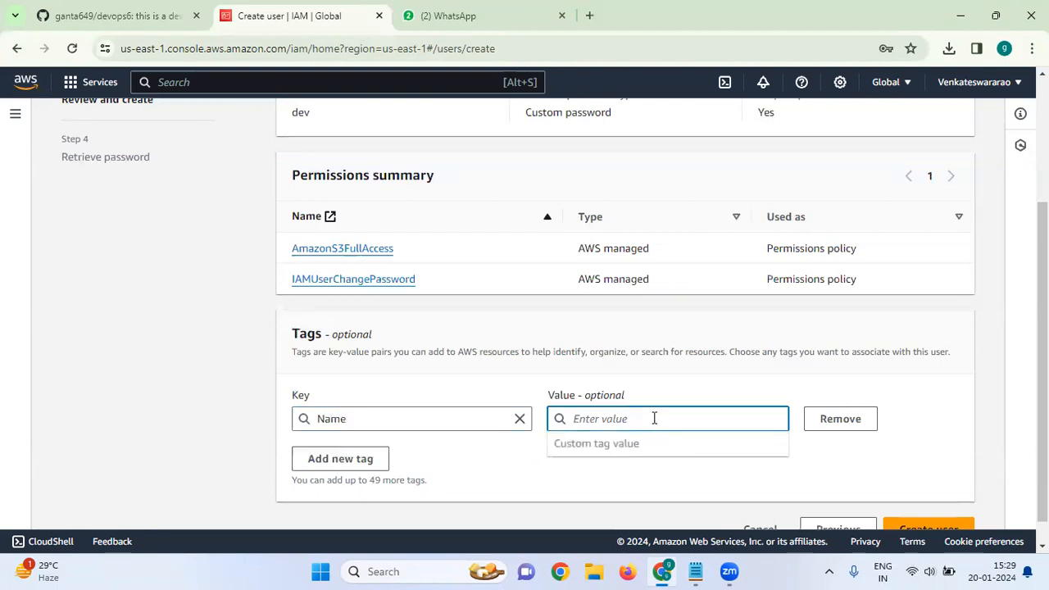
{"action": "type", "text": "dev"}
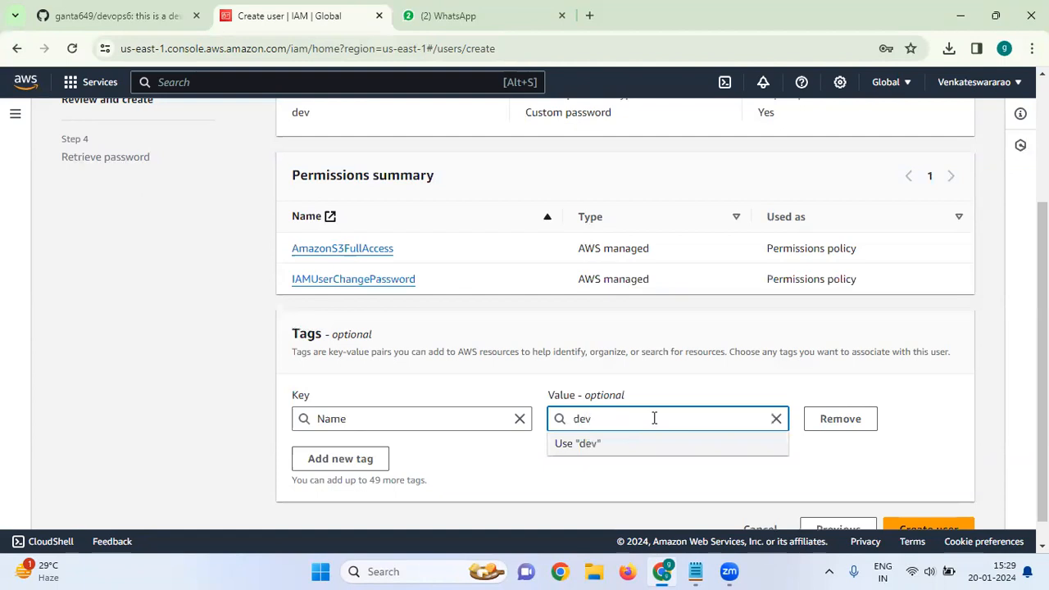
{"action": "key", "text": "Escape"}
{"action": "scroll", "coordinate": [810, 482], "scroll_direction": "down", "scroll_amount": 1}
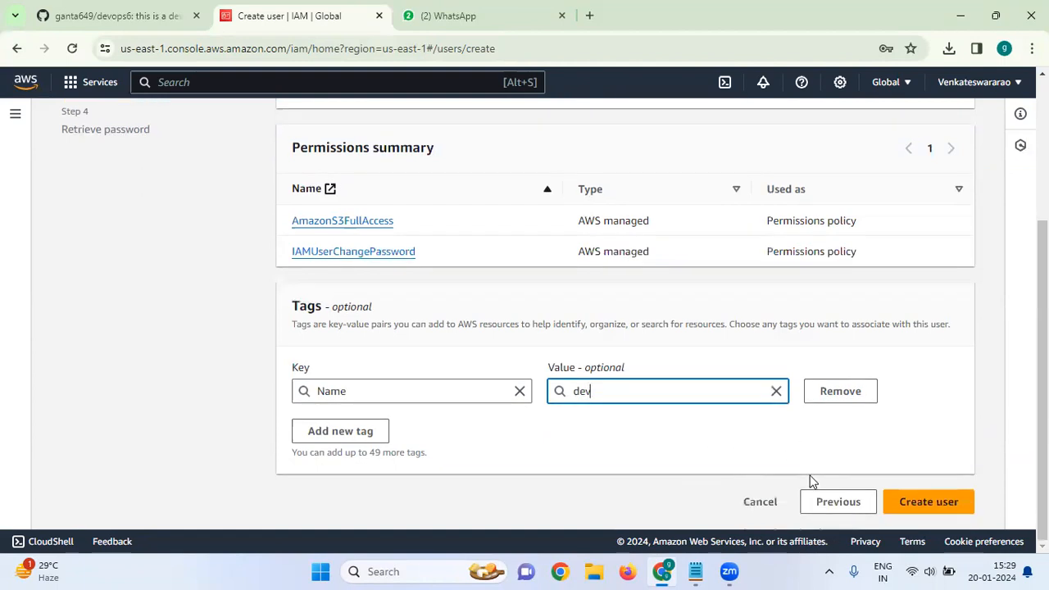
{"action": "left_click", "coordinate": [911, 504]}
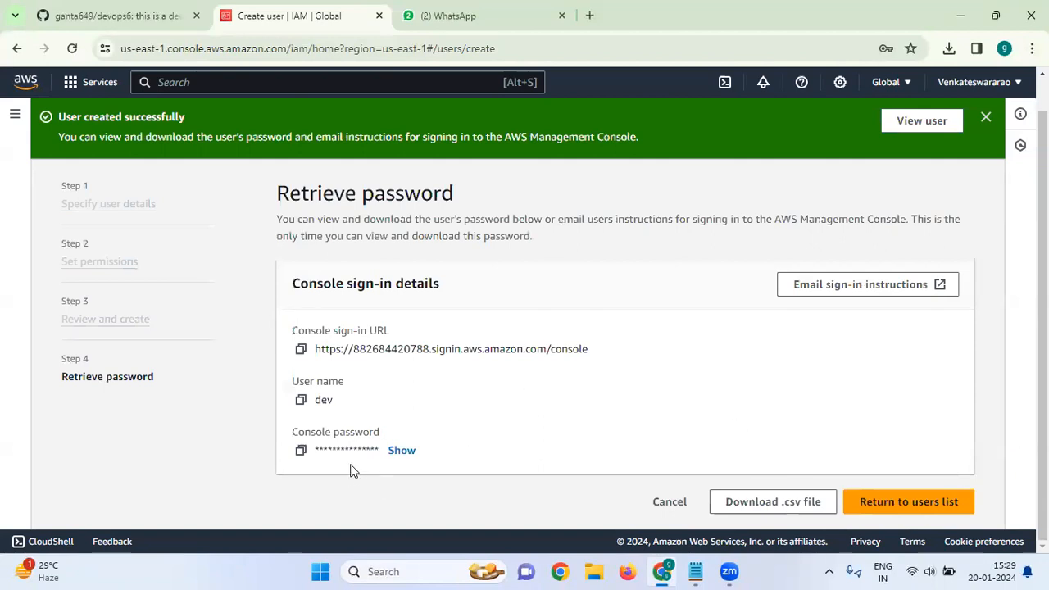
Reveal dev's console password, return to the users list, and dismiss the success banner
{"action": "left_click", "coordinate": [400, 450]}
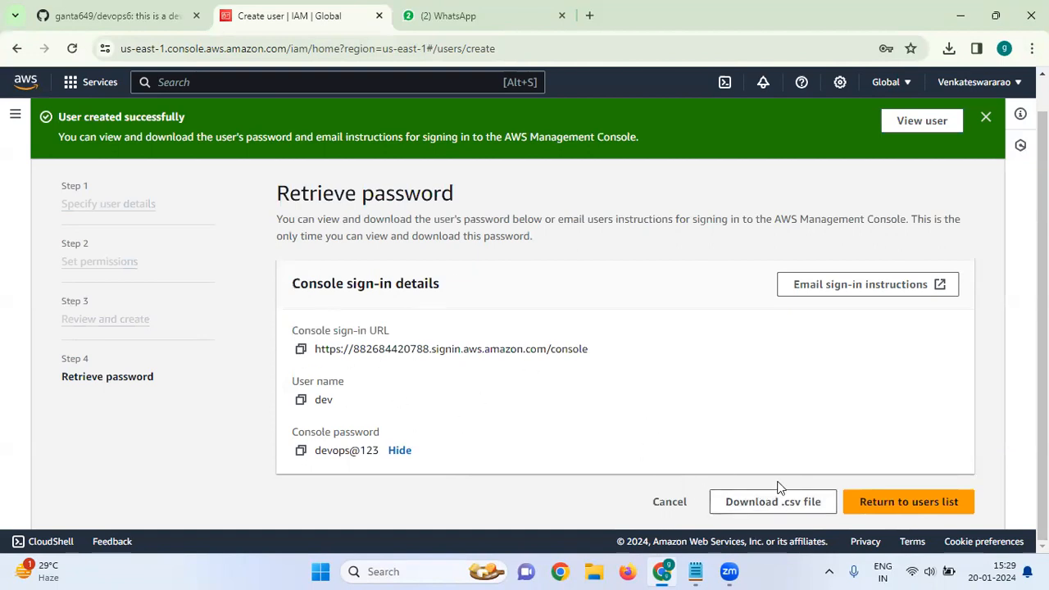
{"action": "left_click", "coordinate": [896, 508]}
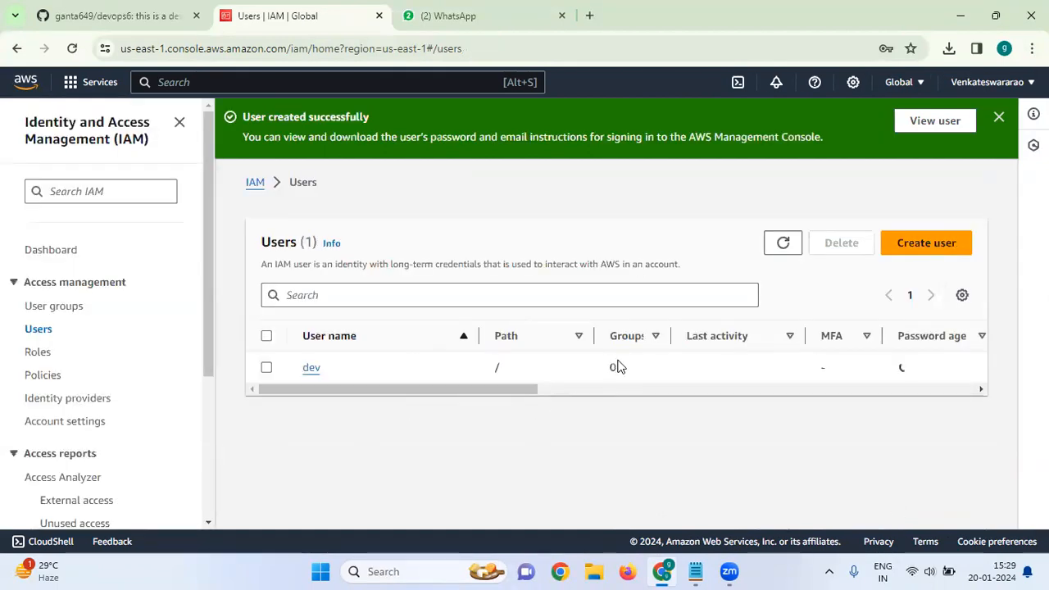
{"action": "left_click", "coordinate": [998, 117]}
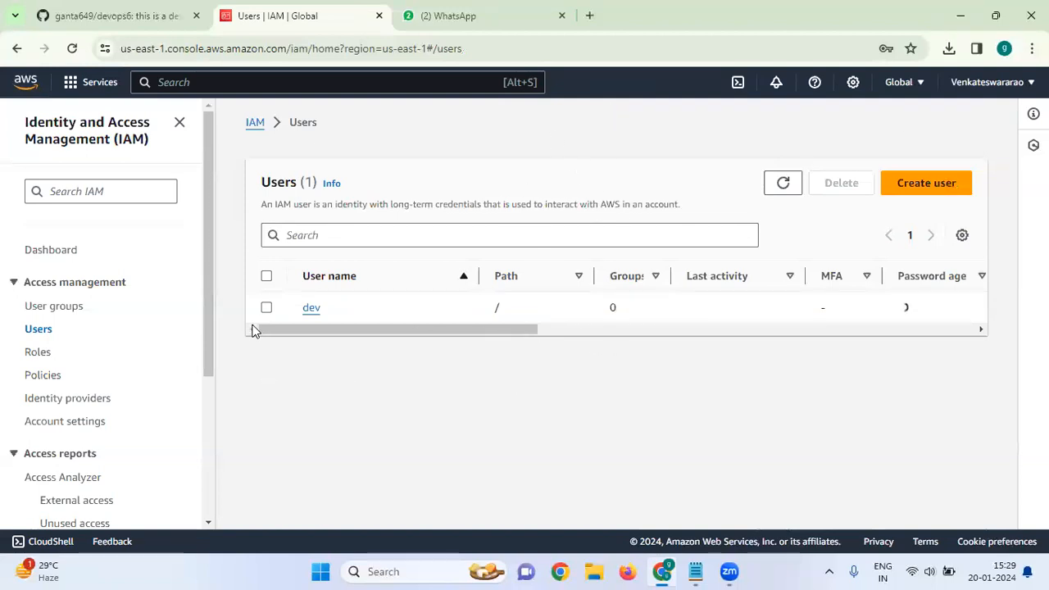
Open user dev's Security credentials and scroll down to its empty Access keys list
{"action": "left_click", "coordinate": [308, 309]}
{"action": "scroll", "coordinate": [498, 368], "scroll_direction": "down", "scroll_amount": 3}
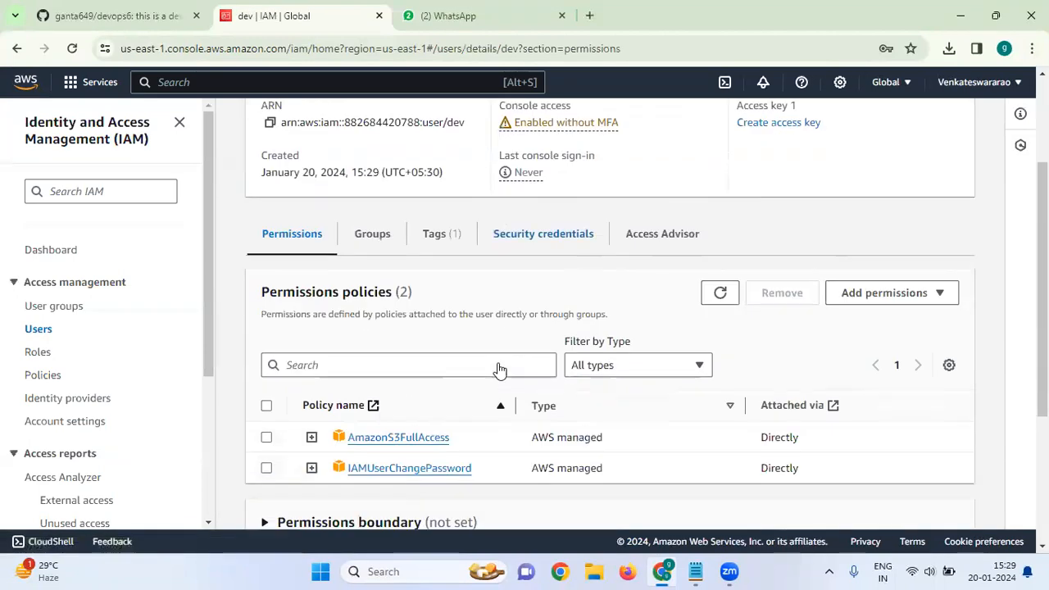
{"action": "scroll", "coordinate": [498, 363], "scroll_direction": "up", "scroll_amount": 3}
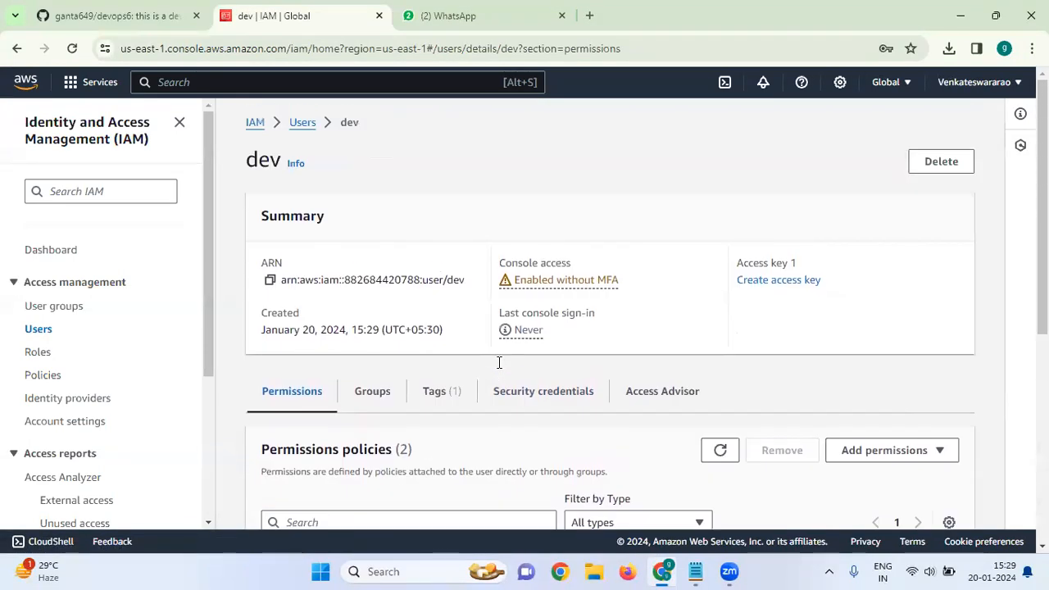
{"action": "left_click", "coordinate": [545, 405]}
{"action": "scroll", "coordinate": [429, 393], "scroll_direction": "down", "scroll_amount": 6}
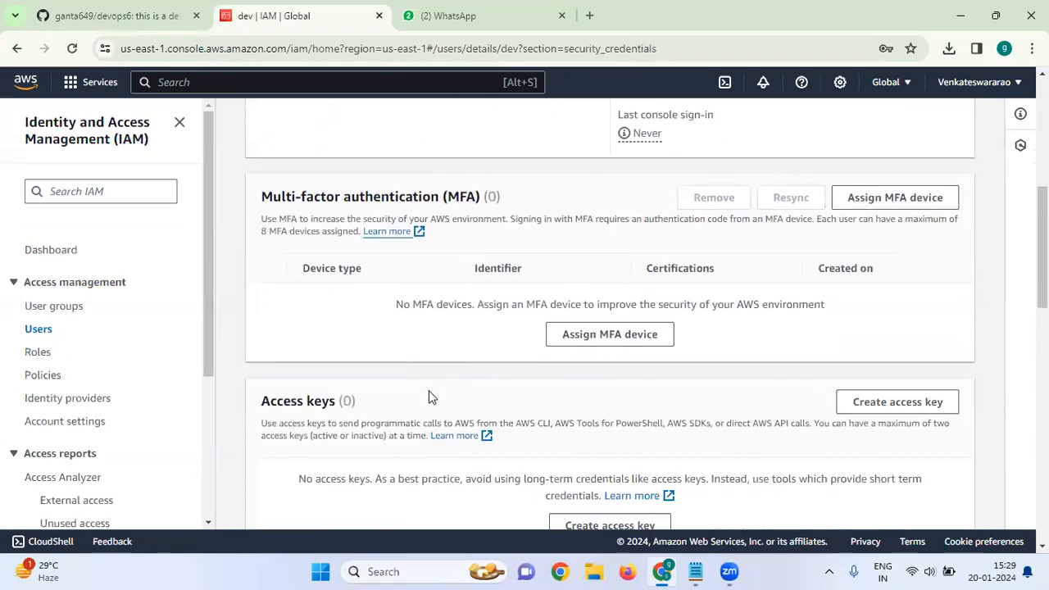
{"action": "scroll", "coordinate": [575, 417], "scroll_direction": "down", "scroll_amount": 3}
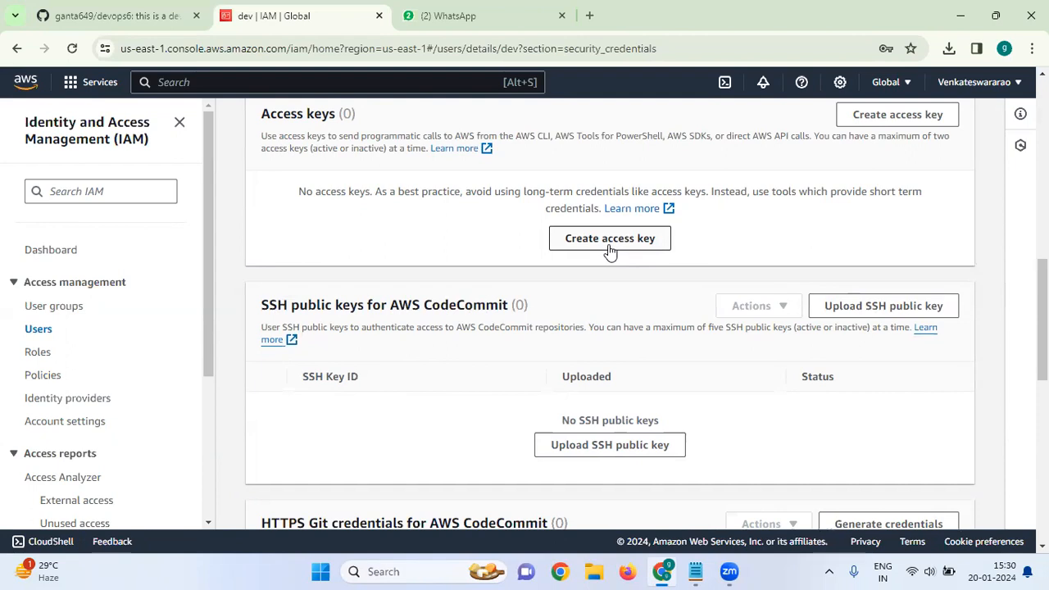
Begin an access key for dev with the CLI use case, acknowledging the recommendation
{"action": "left_click", "coordinate": [609, 246]}
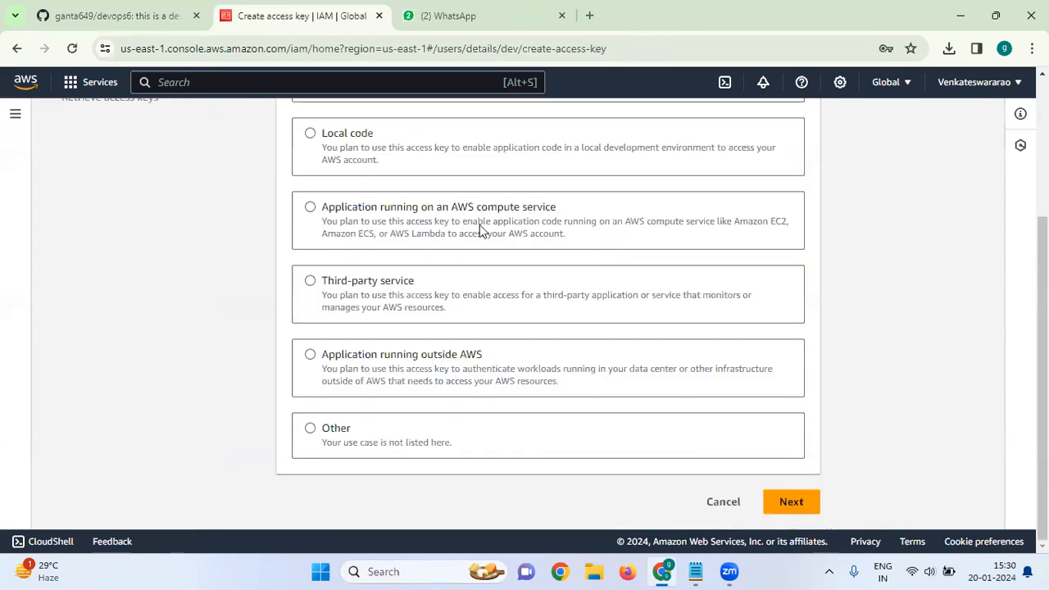
{"action": "scroll", "coordinate": [480, 224], "scroll_direction": "up", "scroll_amount": 3}
{"action": "left_click", "coordinate": [310, 278]}
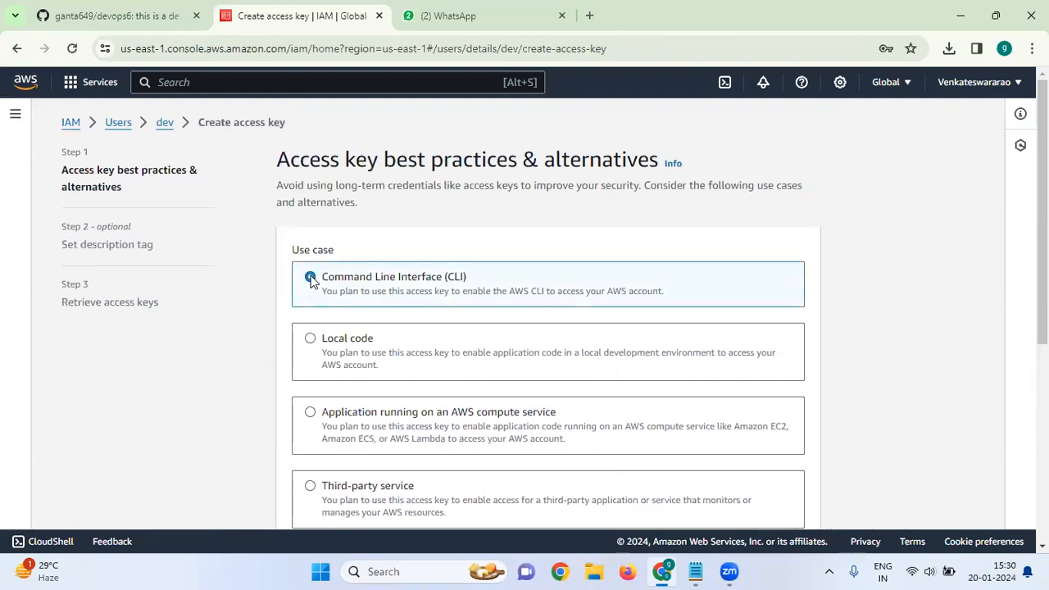
{"action": "scroll", "coordinate": [460, 341], "scroll_direction": "down", "scroll_amount": 2}
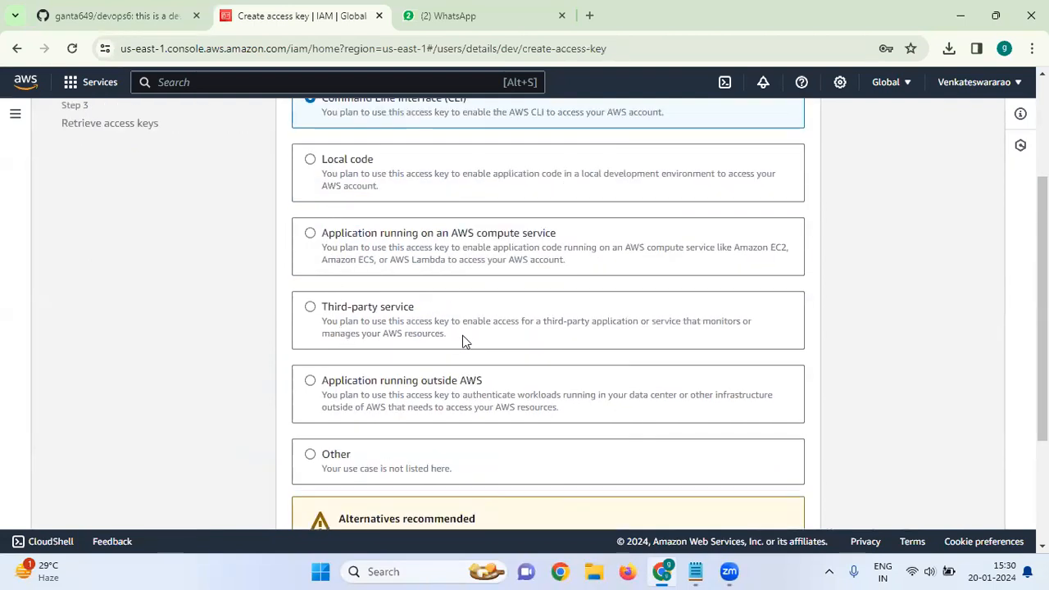
{"action": "scroll", "coordinate": [353, 396], "scroll_direction": "down", "scroll_amount": 2}
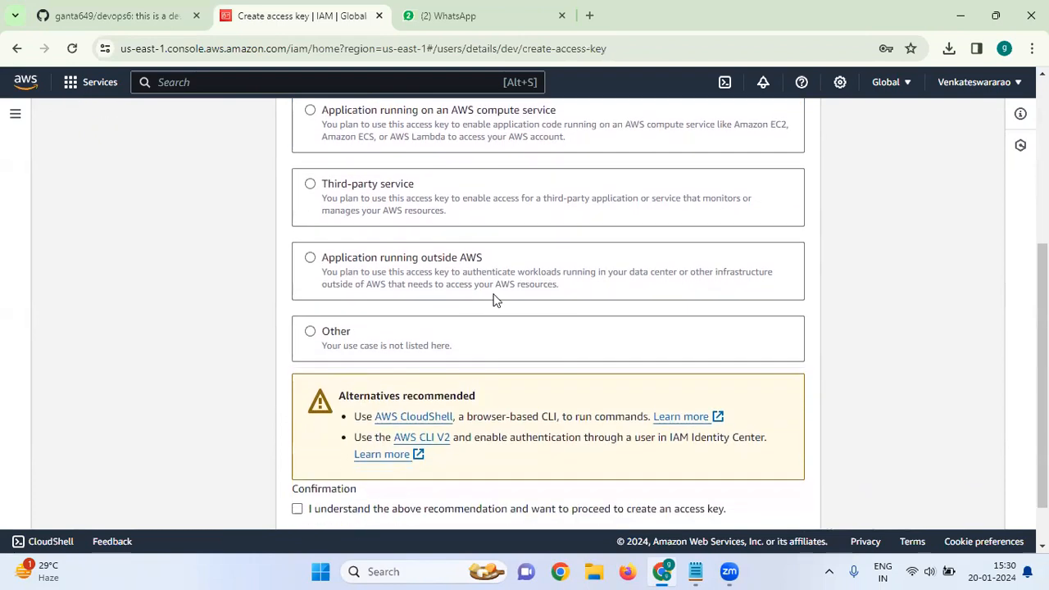
{"action": "scroll", "coordinate": [421, 283], "scroll_direction": "up", "scroll_amount": 3}
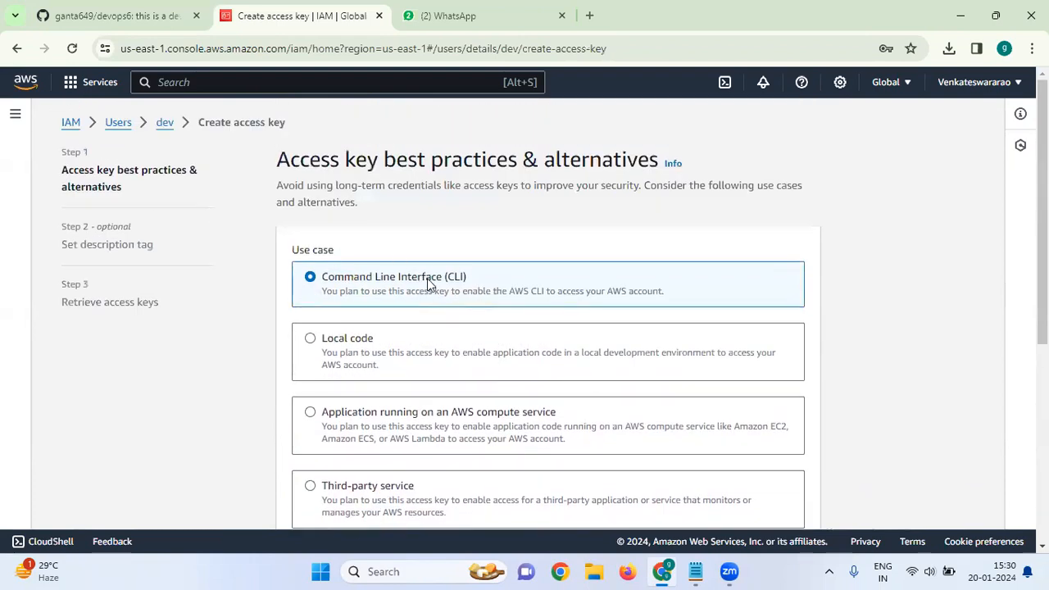
{"action": "scroll", "coordinate": [426, 284], "scroll_direction": "down", "scroll_amount": 3}
{"action": "scroll", "coordinate": [426, 284], "scroll_direction": "down", "scroll_amount": 1}
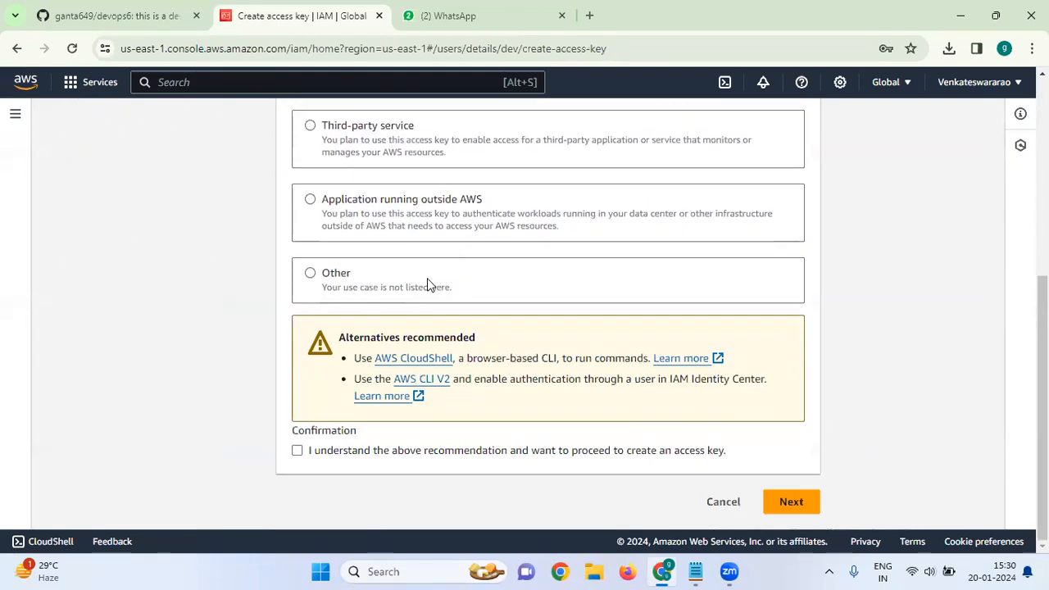
{"action": "left_click", "coordinate": [298, 452]}
{"action": "left_click", "coordinate": [792, 502]}
{"action": "left_click", "coordinate": [489, 276]}
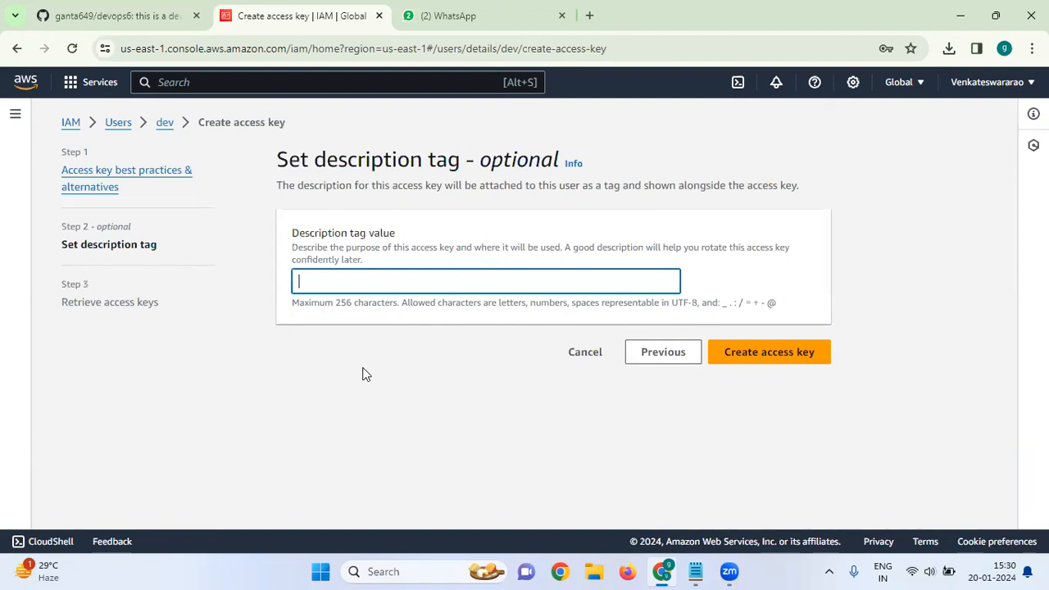
Create dev's access key and reveal its secret access key
{"action": "left_click", "coordinate": [760, 351]}
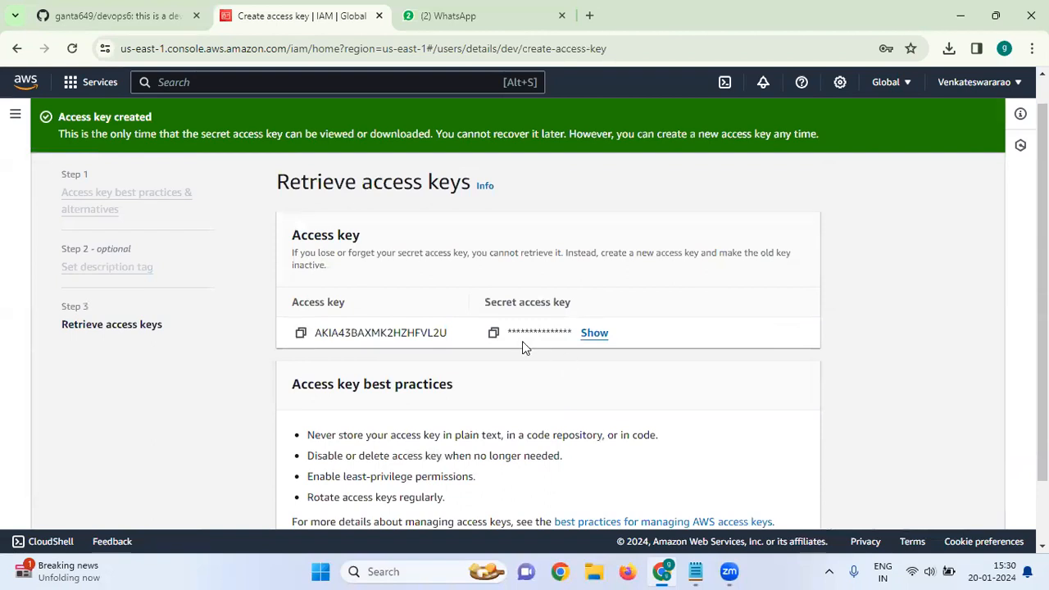
{"action": "left_click", "coordinate": [592, 334]}
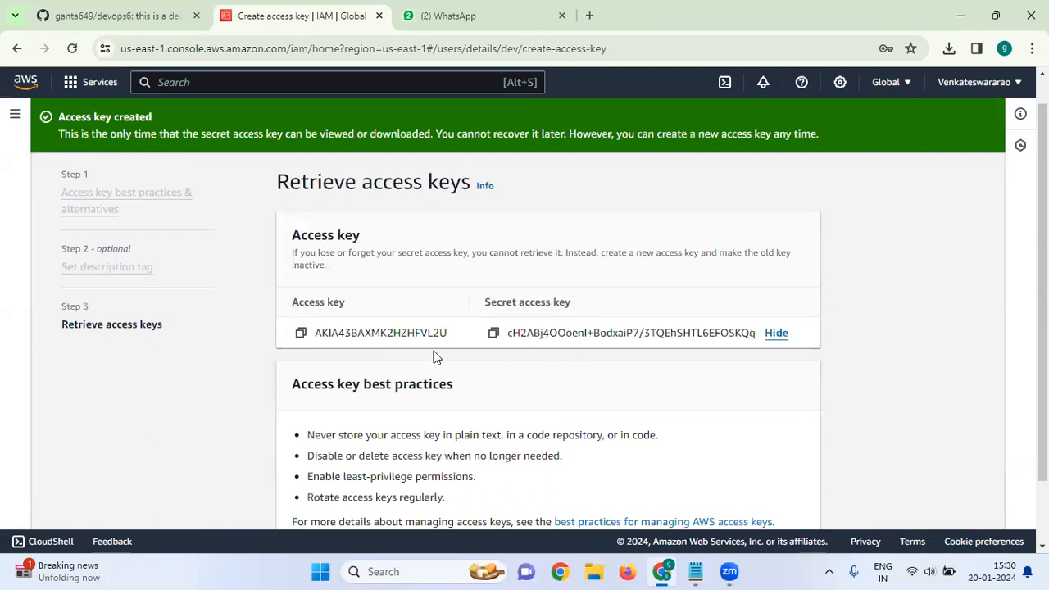
{"action": "scroll", "coordinate": [437, 378], "scroll_direction": "down", "scroll_amount": 2}
{"action": "scroll", "coordinate": [437, 381], "scroll_direction": "up", "scroll_amount": 3}
{"action": "scroll", "coordinate": [437, 384], "scroll_direction": "down", "scroll_amount": 3}
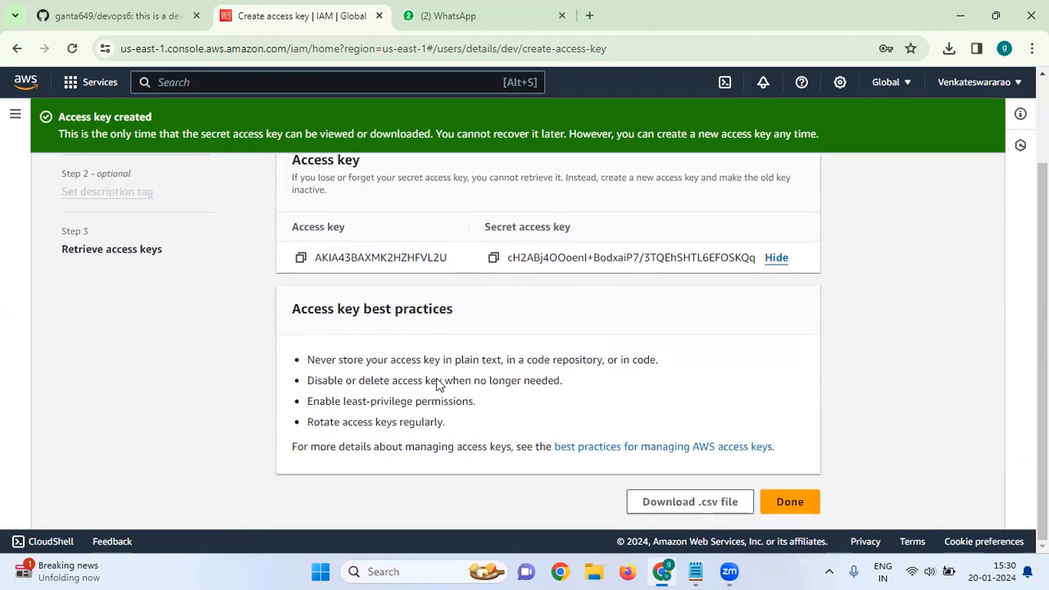
{"action": "scroll", "coordinate": [438, 383], "scroll_direction": "up", "scroll_amount": 1}
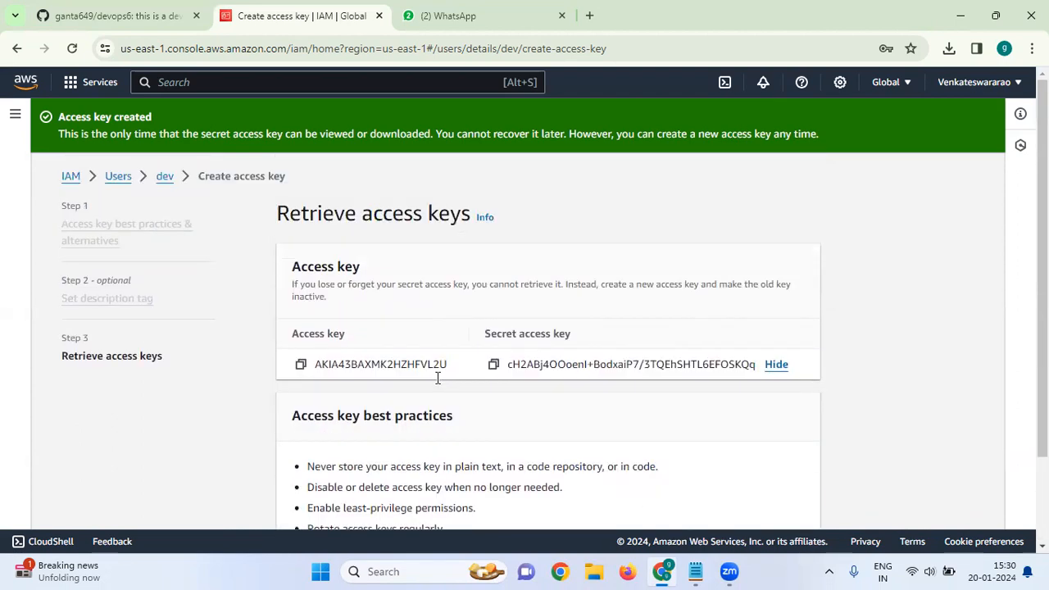
{"action": "scroll", "coordinate": [437, 380], "scroll_direction": "down", "scroll_amount": 1}
{"action": "scroll", "coordinate": [438, 380], "scroll_direction": "up", "scroll_amount": 1}
{"action": "left_click", "coordinate": [662, 571]}
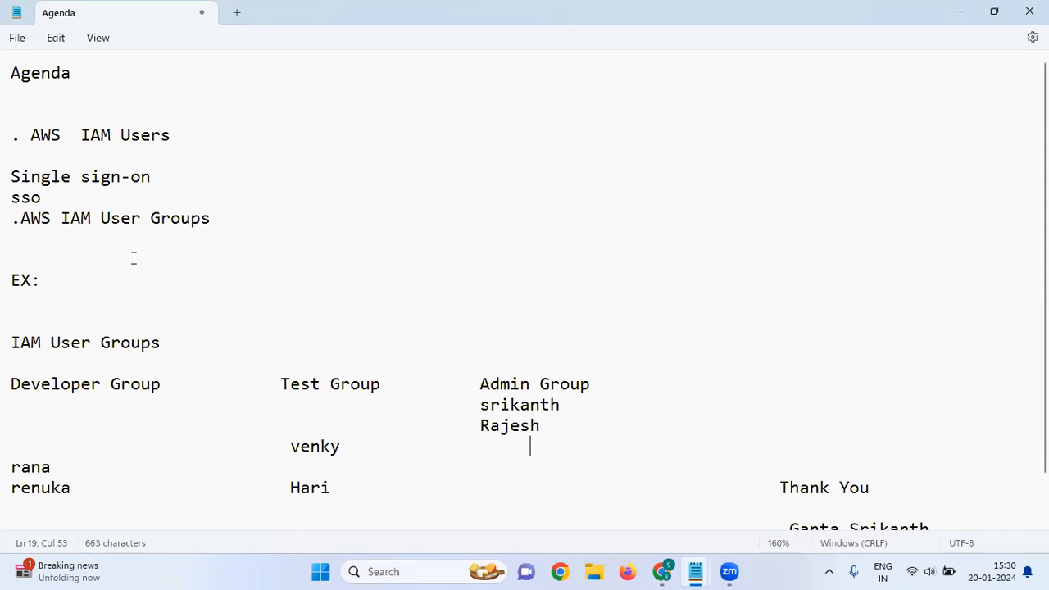
{"action": "scroll", "coordinate": [246, 253], "scroll_direction": "down", "scroll_amount": 1}
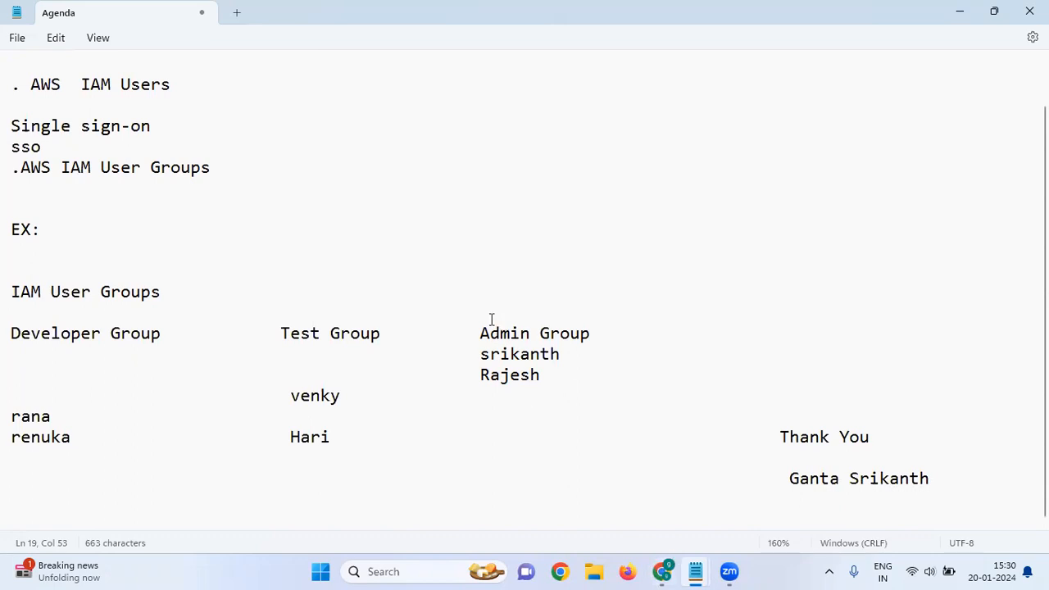
{"action": "left_click", "coordinate": [662, 571]}
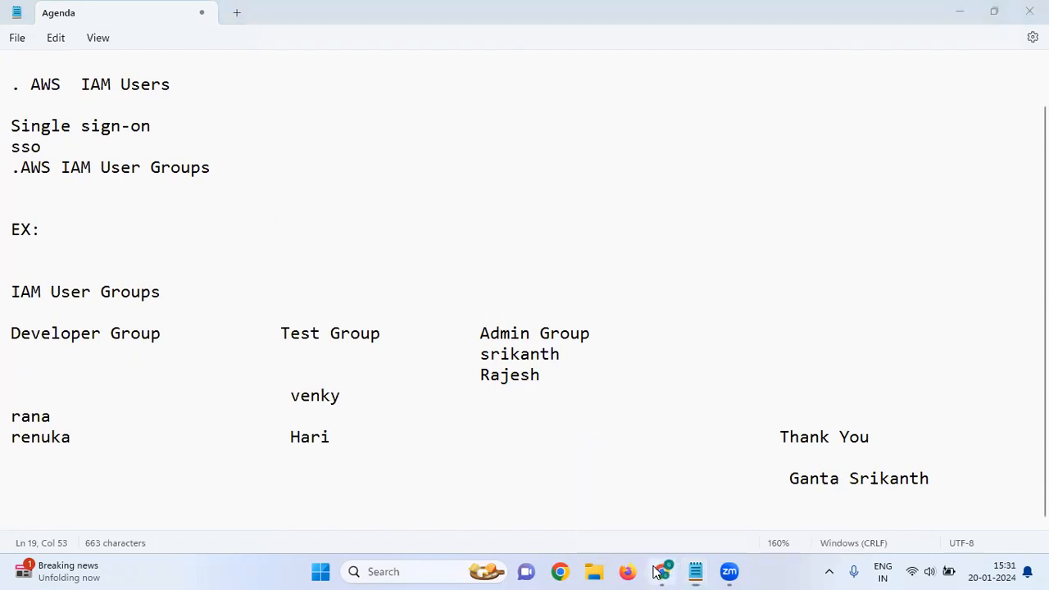
{"action": "scroll", "coordinate": [255, 357], "scroll_direction": "down", "scroll_amount": 2}
{"action": "scroll", "coordinate": [255, 356], "scroll_direction": "up", "scroll_amount": 2}
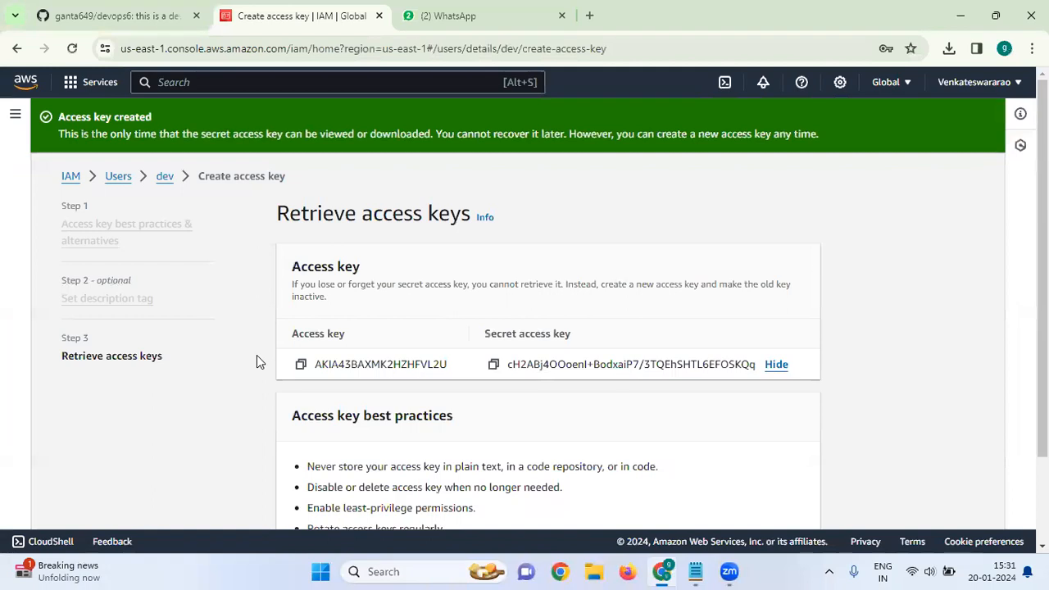
{"action": "left_click", "coordinate": [119, 177]}
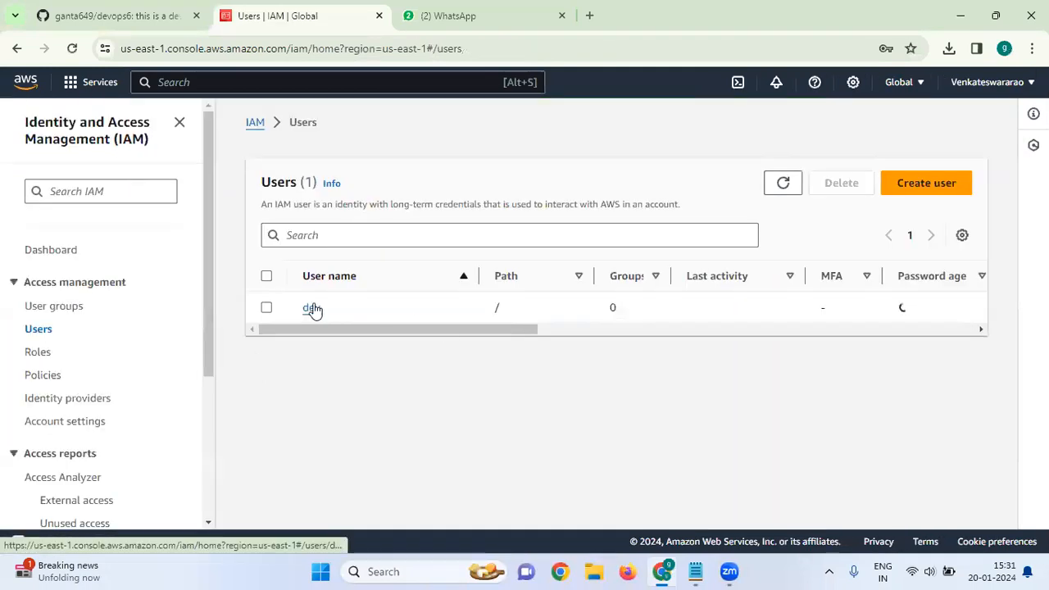
{"action": "scroll", "coordinate": [355, 300], "scroll_direction": "down", "scroll_amount": 5}
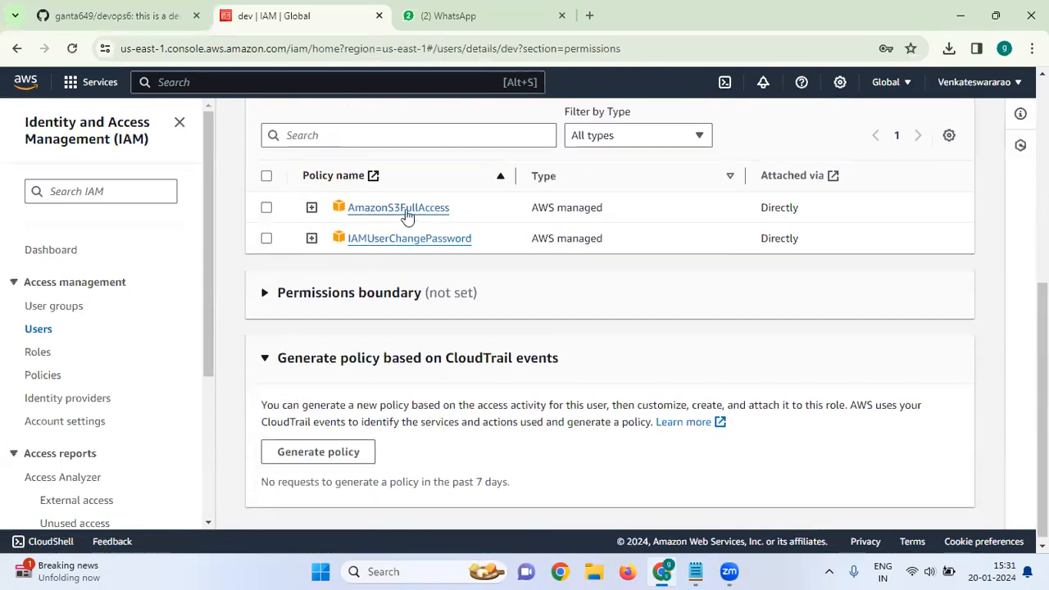
{"action": "scroll", "coordinate": [418, 211], "scroll_direction": "up", "scroll_amount": 4}
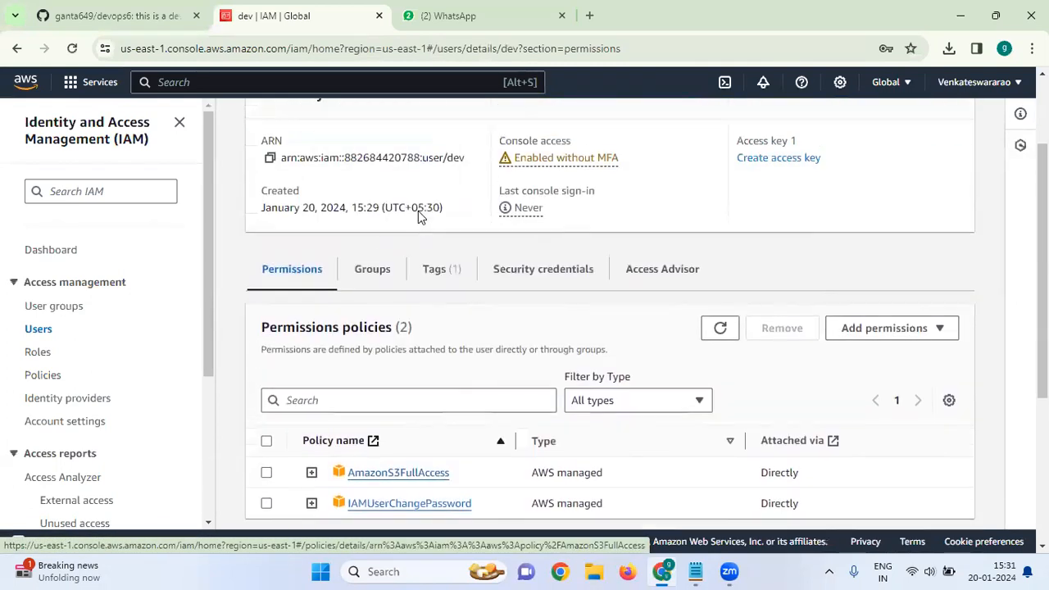
{"action": "scroll", "coordinate": [529, 269], "scroll_direction": "up", "scroll_amount": 2}
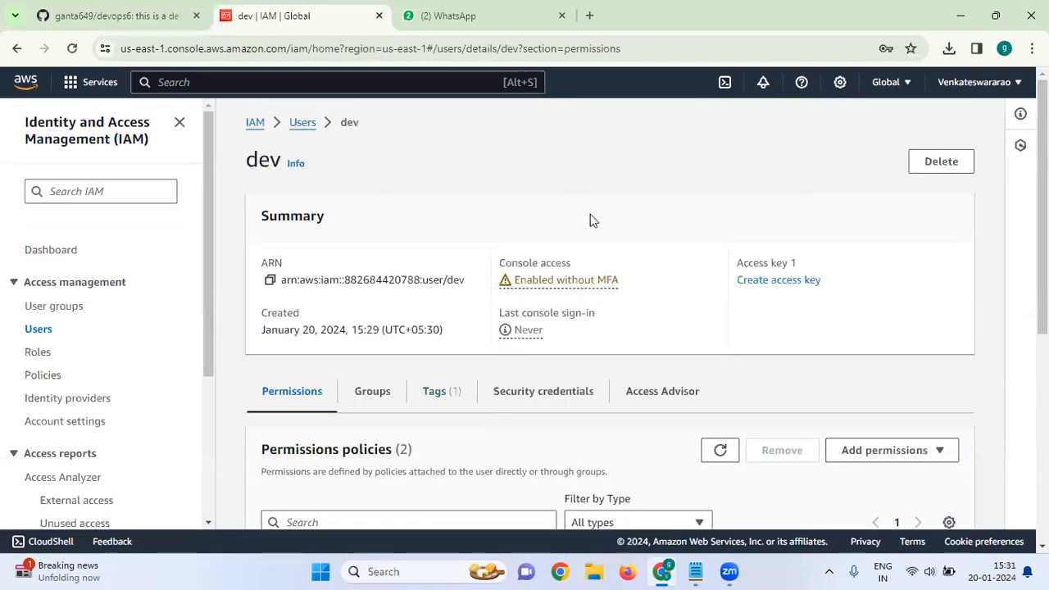
{"action": "left_click", "coordinate": [788, 88]}
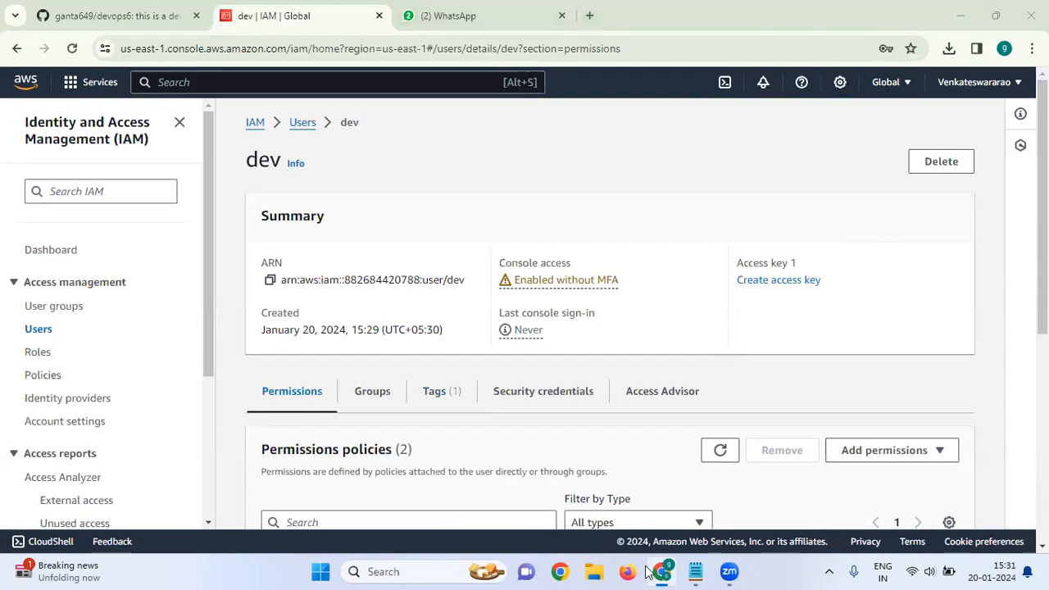
{"action": "left_click", "coordinate": [560, 571]}
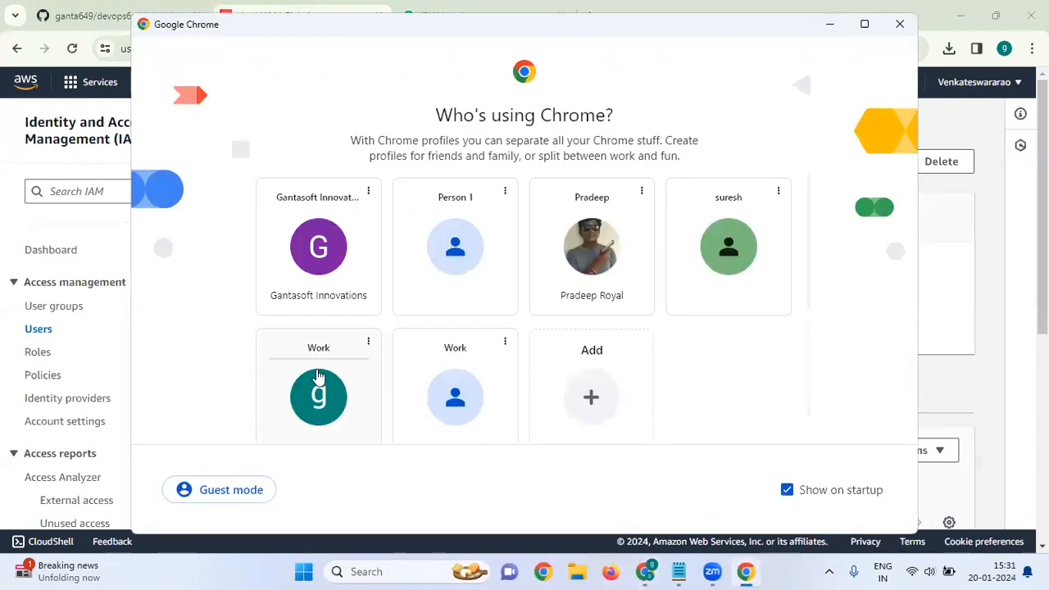
In a new Person 1 window, search 'amazon management console' and go to the console sign-in
{"action": "left_click", "coordinate": [480, 257]}
{"action": "left_click", "coordinate": [231, 52]}
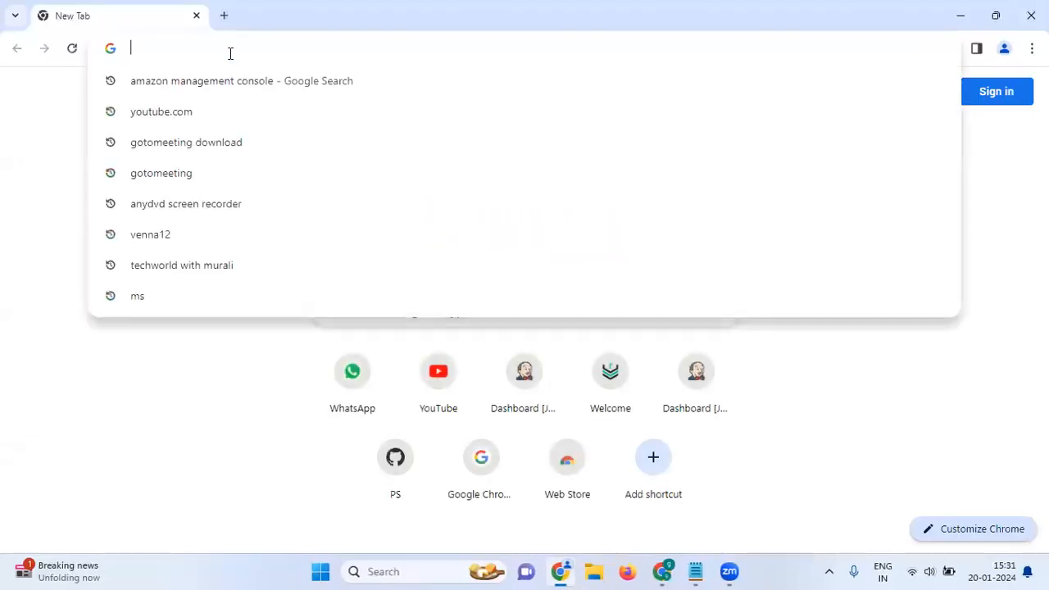
{"action": "key", "text": "Down"}
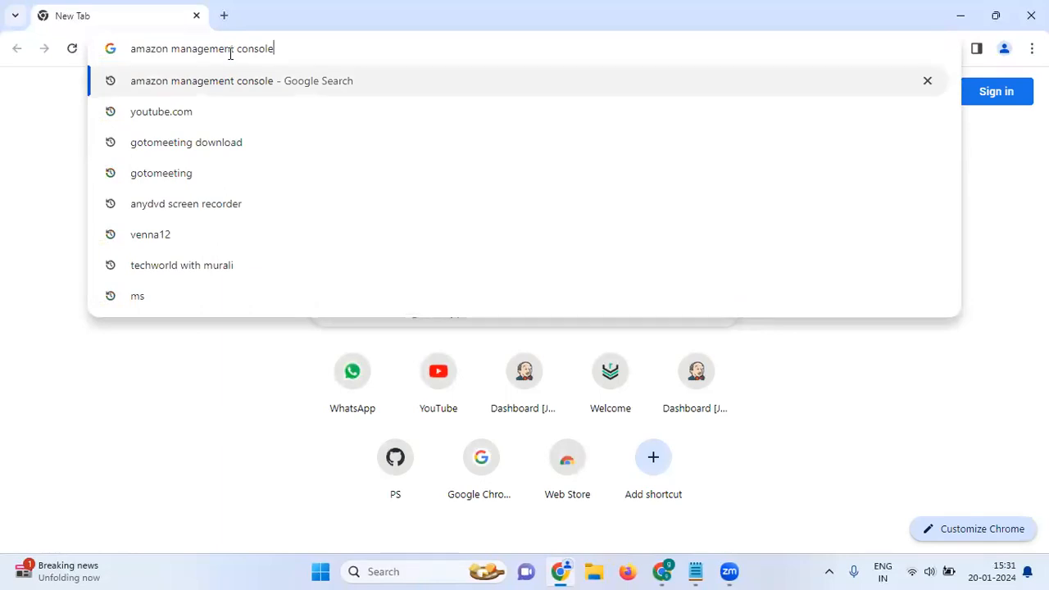
{"action": "key", "text": "Return"}
{"action": "left_click", "coordinate": [220, 275]}
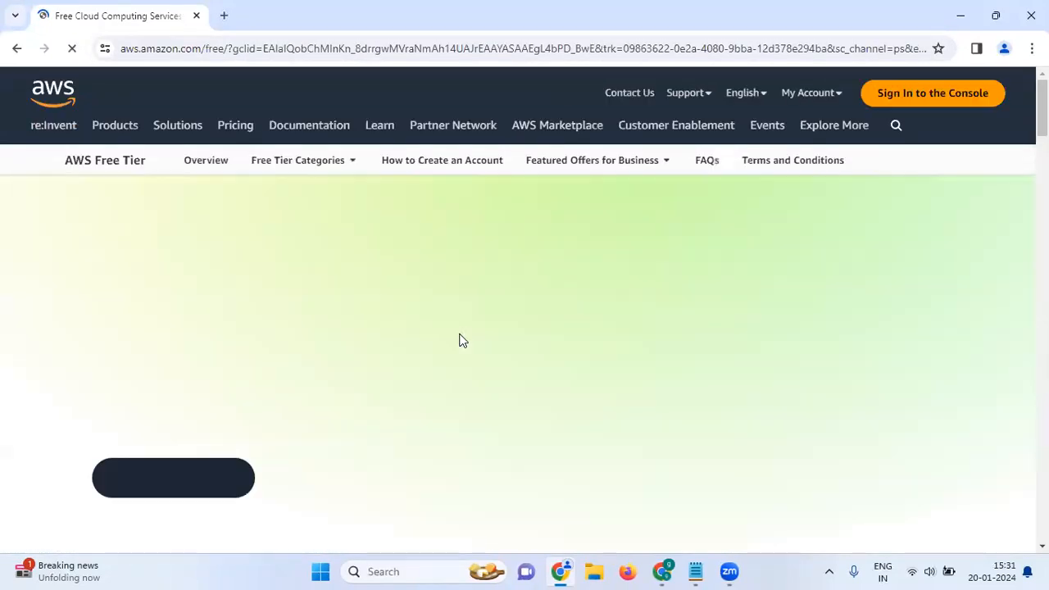
{"action": "left_click", "coordinate": [902, 102]}
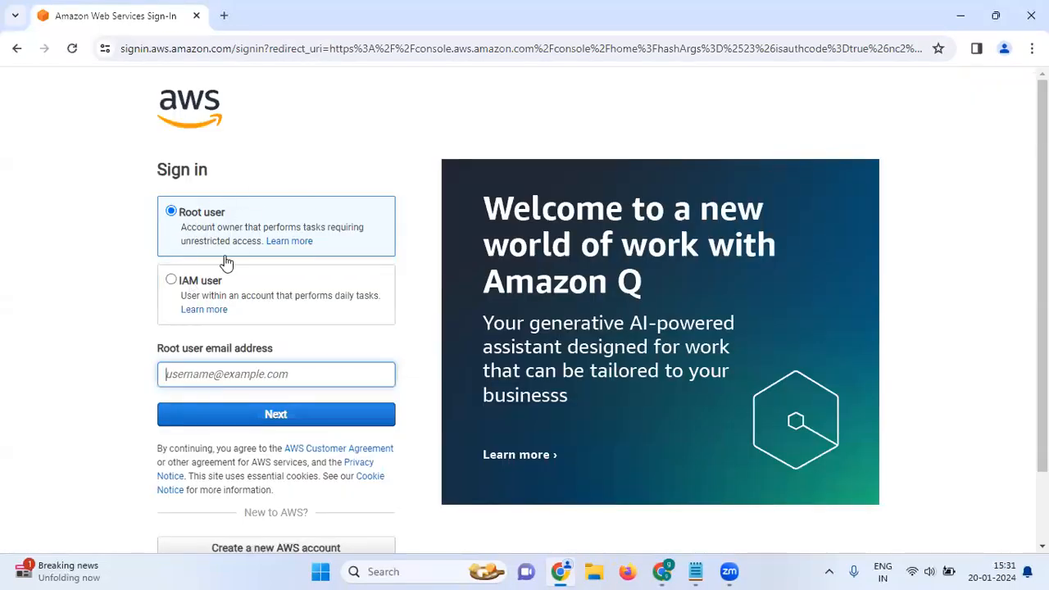
Choose IAM user sign-in, then return to dev's IAM details page
{"action": "left_click", "coordinate": [171, 280]}
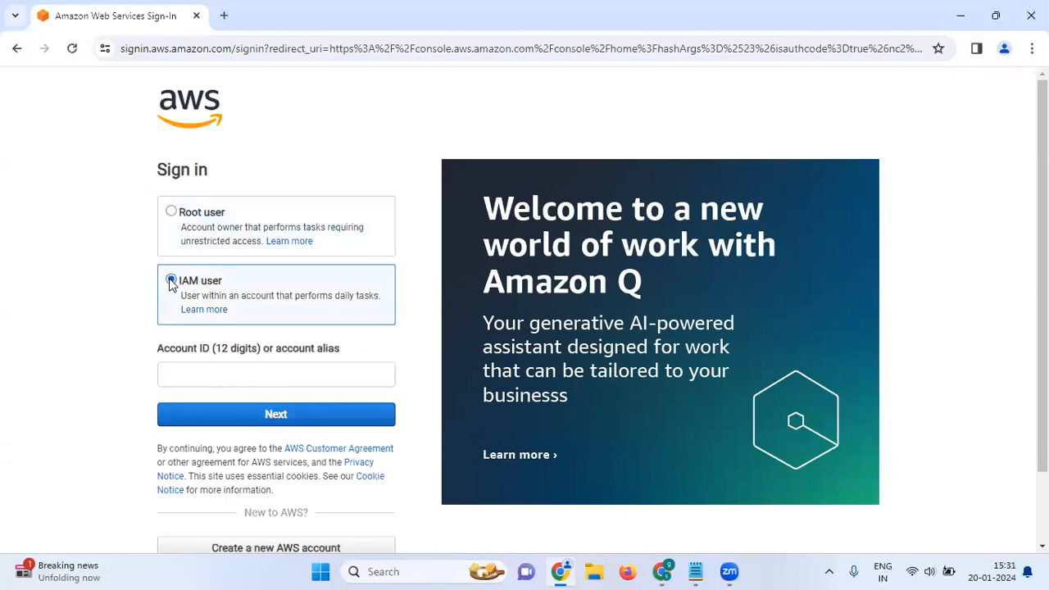
{"action": "scroll", "coordinate": [335, 325], "scroll_direction": "down", "scroll_amount": 1}
{"action": "left_click", "coordinate": [290, 293]}
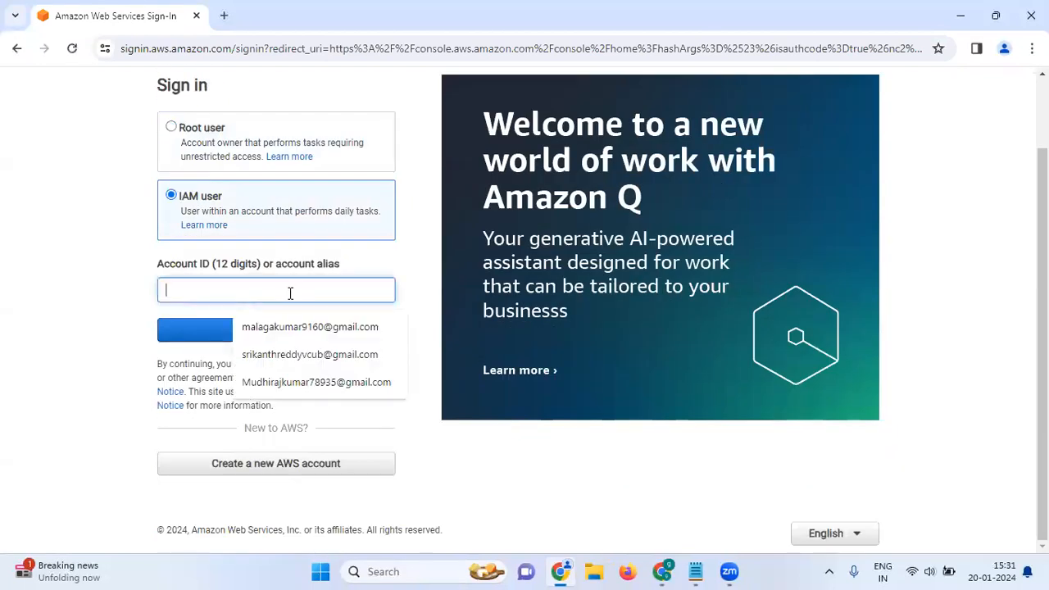
{"action": "mouse_move", "coordinate": [660, 572]}
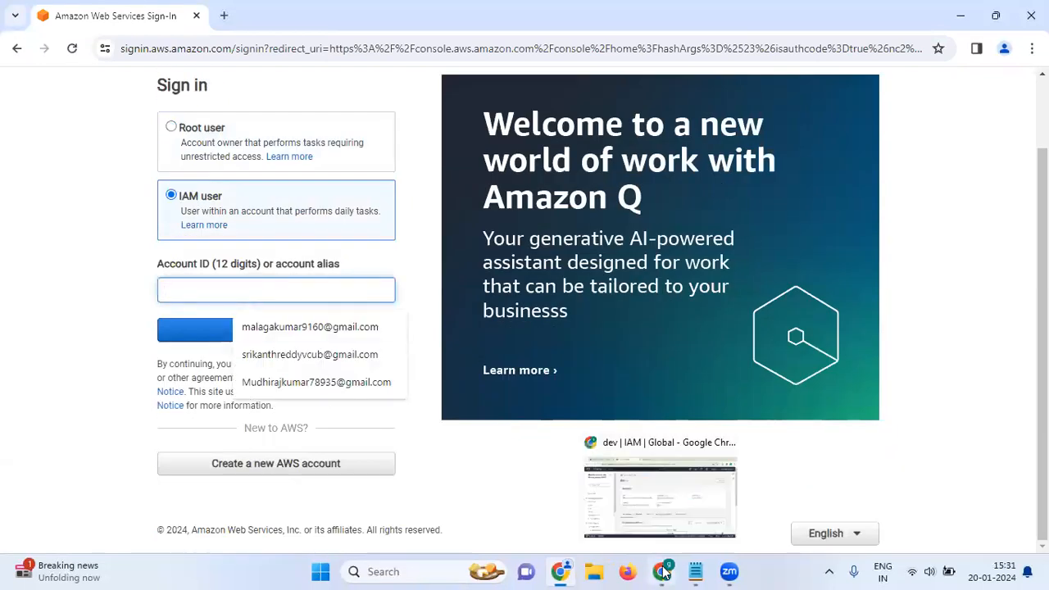
{"action": "left_click", "coordinate": [655, 500]}
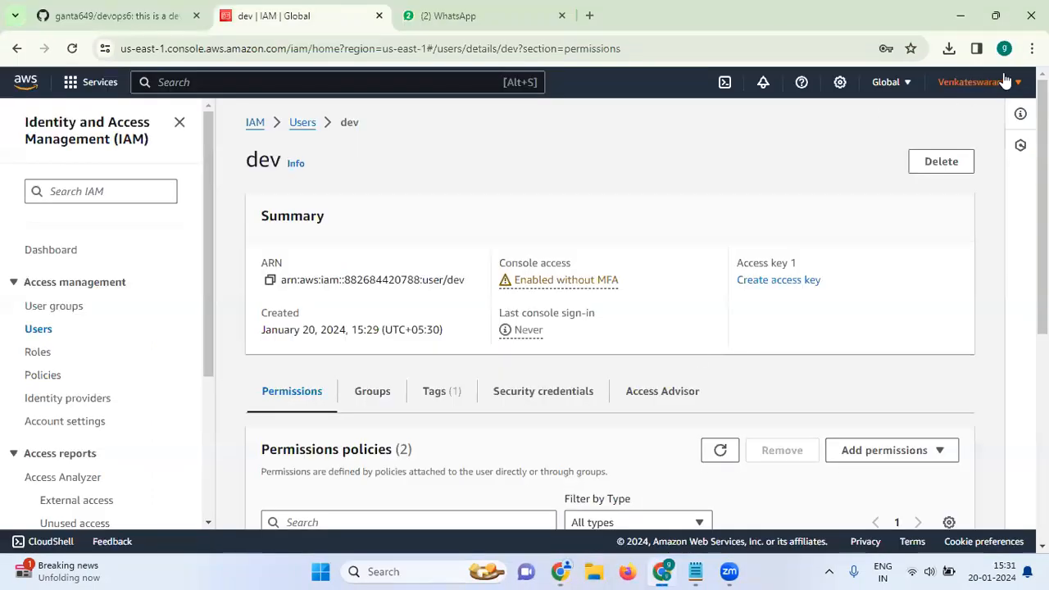
Copy the account ID from the account menu and paste it into the sign-in page's Account ID field
{"action": "left_click", "coordinate": [1005, 82]}
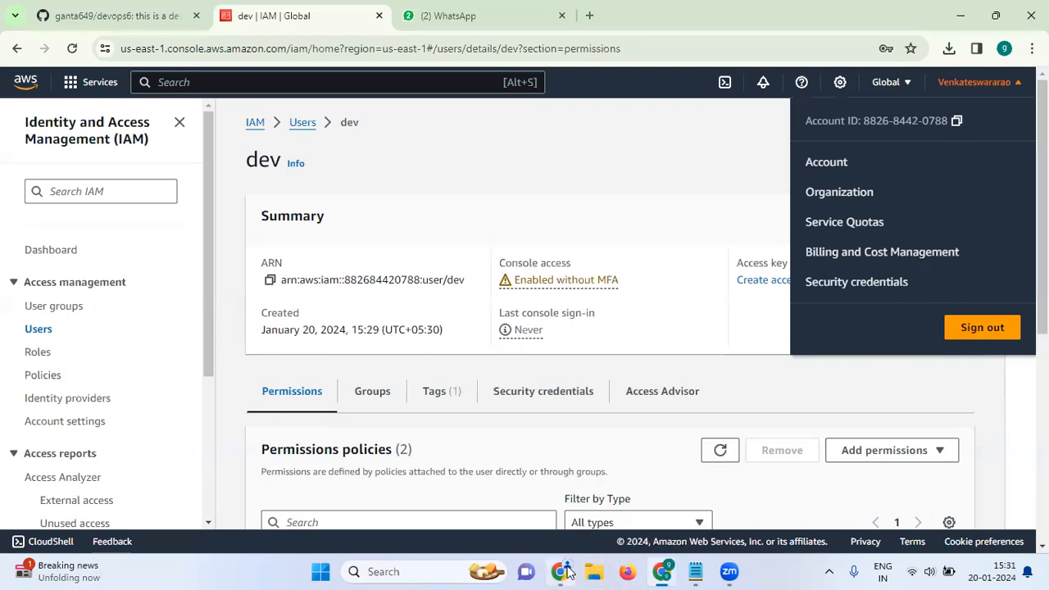
{"action": "left_click", "coordinate": [561, 571]}
{"action": "right_click", "coordinate": [286, 287]}
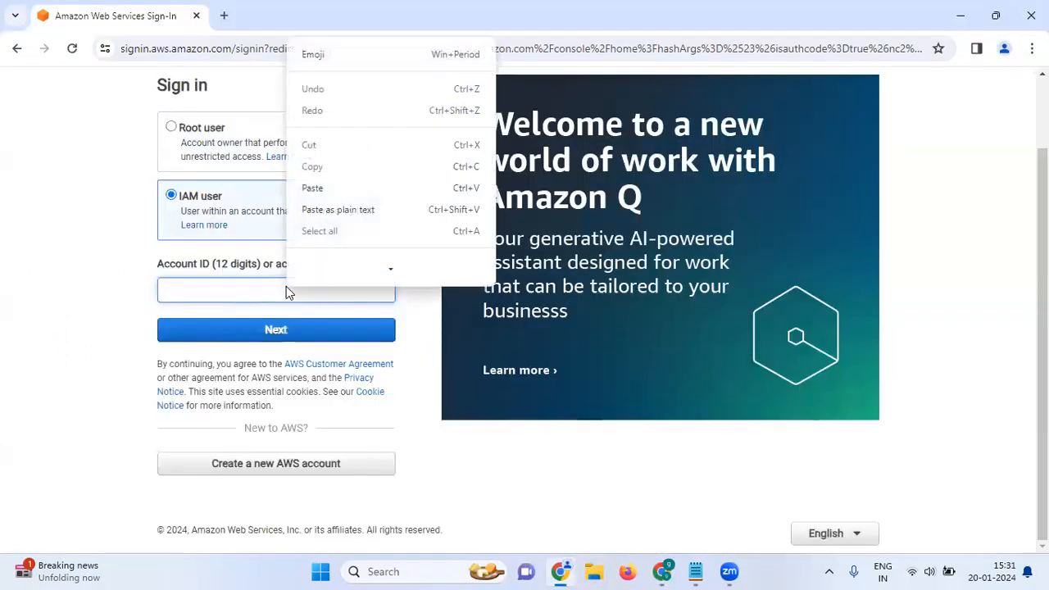
{"action": "left_click", "coordinate": [348, 191]}
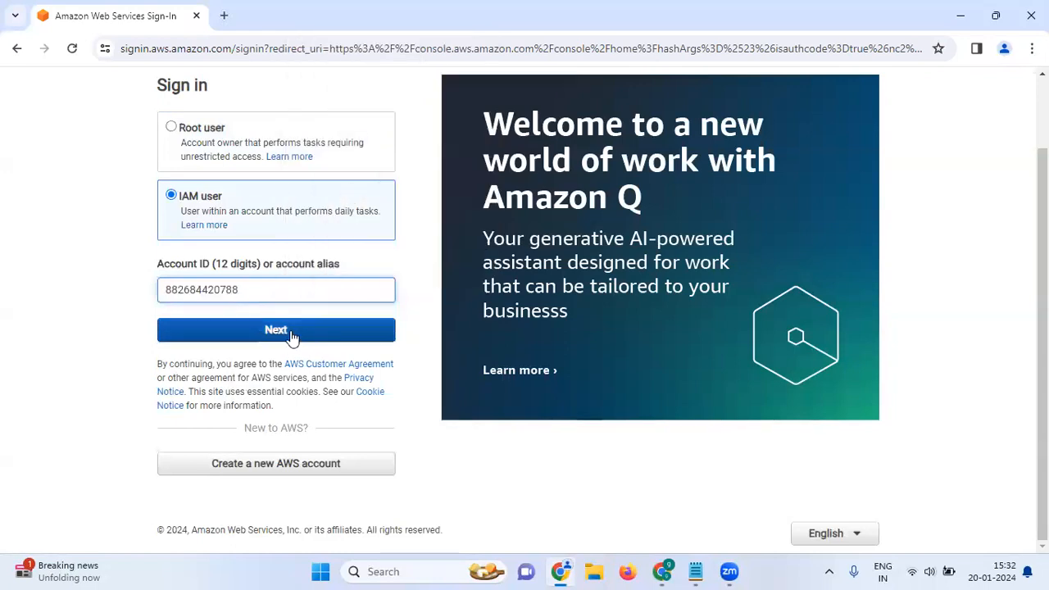
Sign in as IAM user 'dev' with the initial password
{"action": "left_click", "coordinate": [290, 330]}
{"action": "left_click", "coordinate": [251, 288]}
{"action": "type", "text": "dev"}
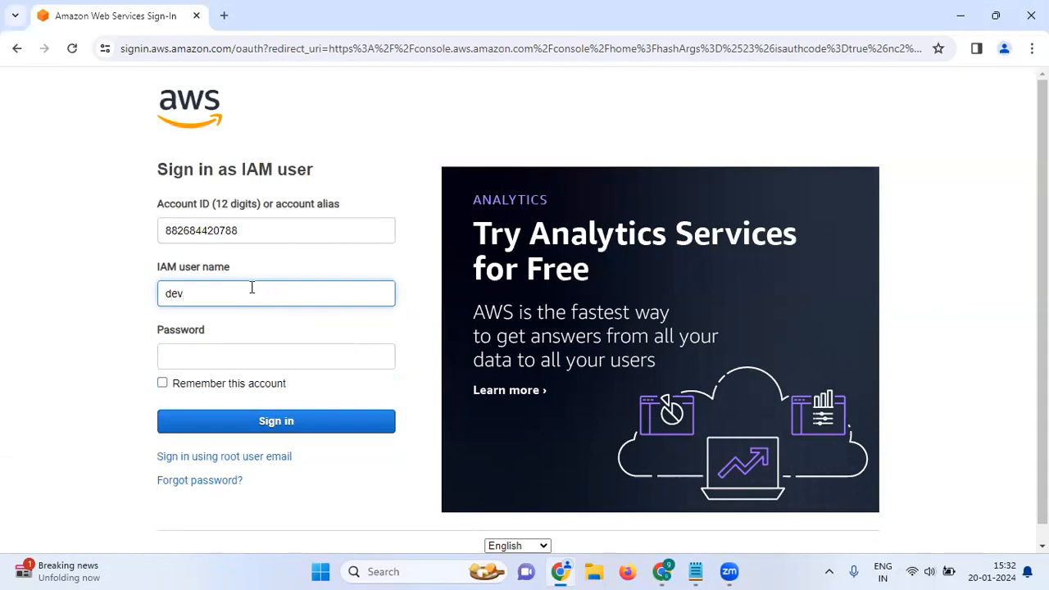
{"action": "left_click", "coordinate": [229, 360]}
{"action": "type", "text": "••"}
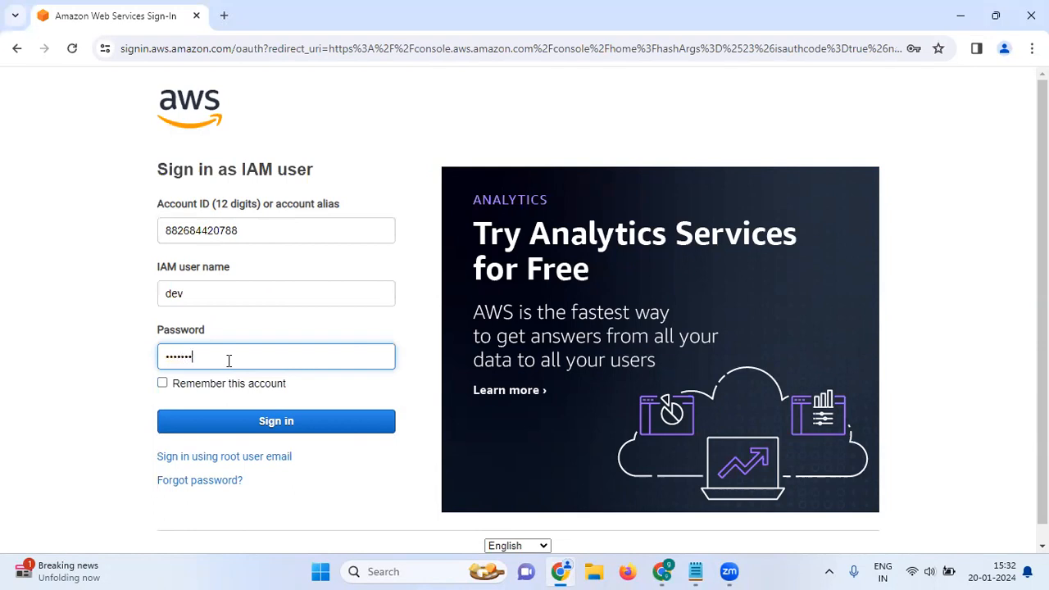
{"action": "key", "text": "Return"}
Replace the initial password by filling in the old, new and retyped passwords
{"action": "left_click", "coordinate": [453, 221]}
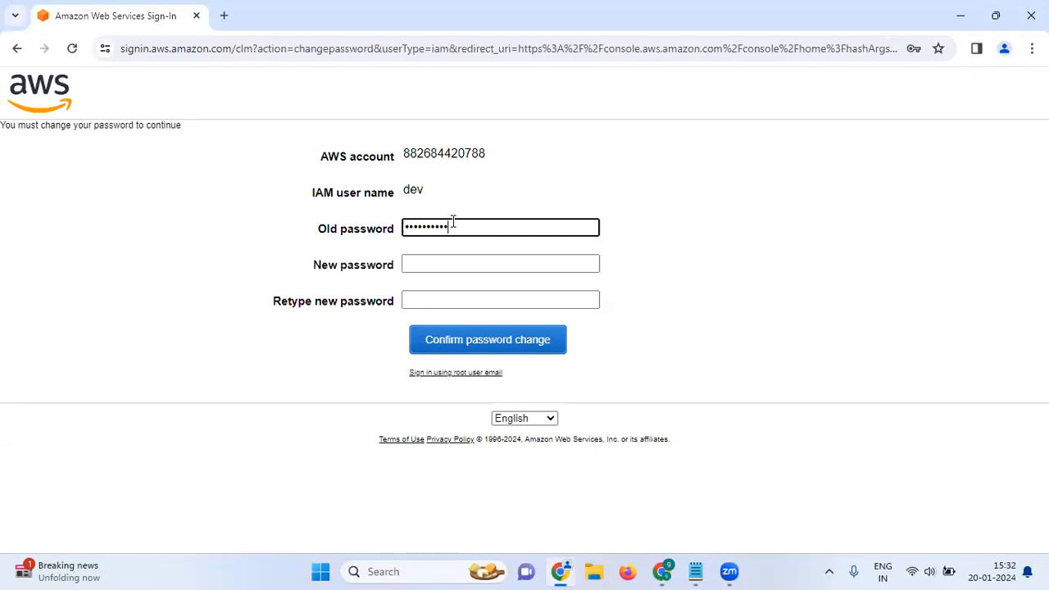
{"action": "left_click", "coordinate": [439, 256]}
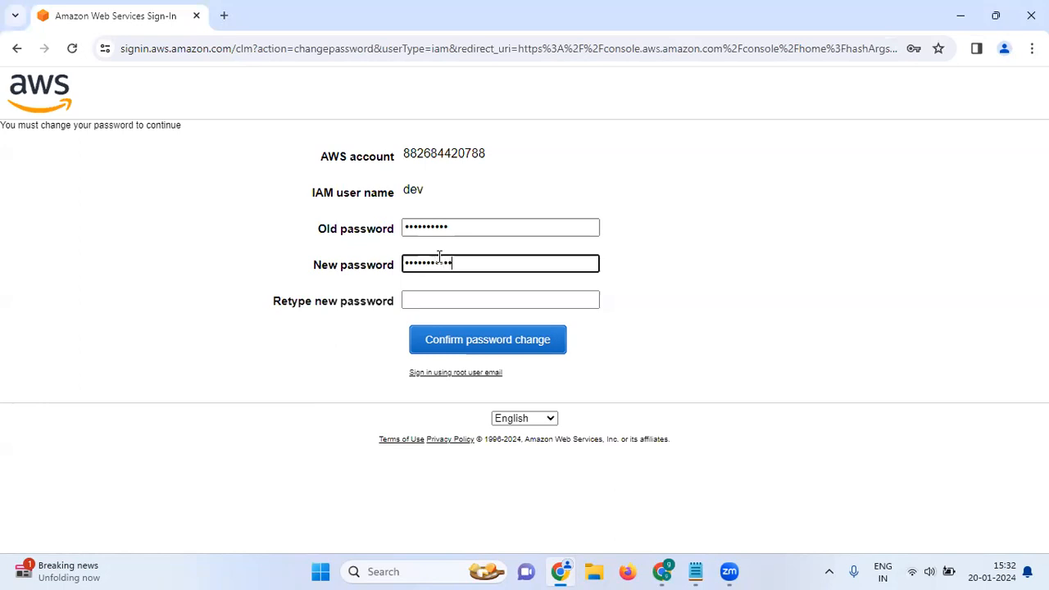
{"action": "left_click", "coordinate": [444, 301]}
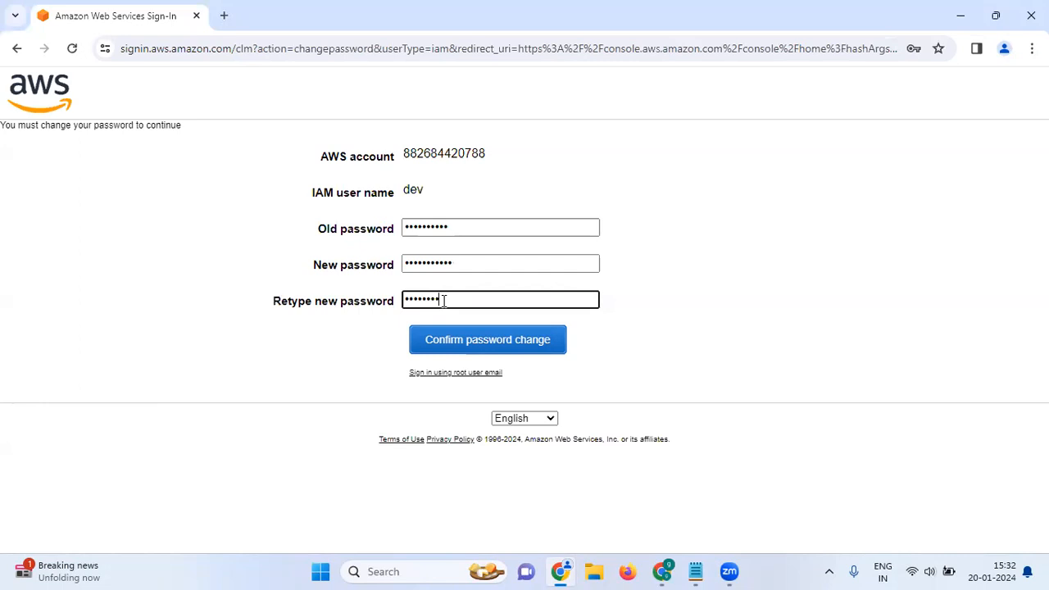
{"action": "key", "text": "Return"}
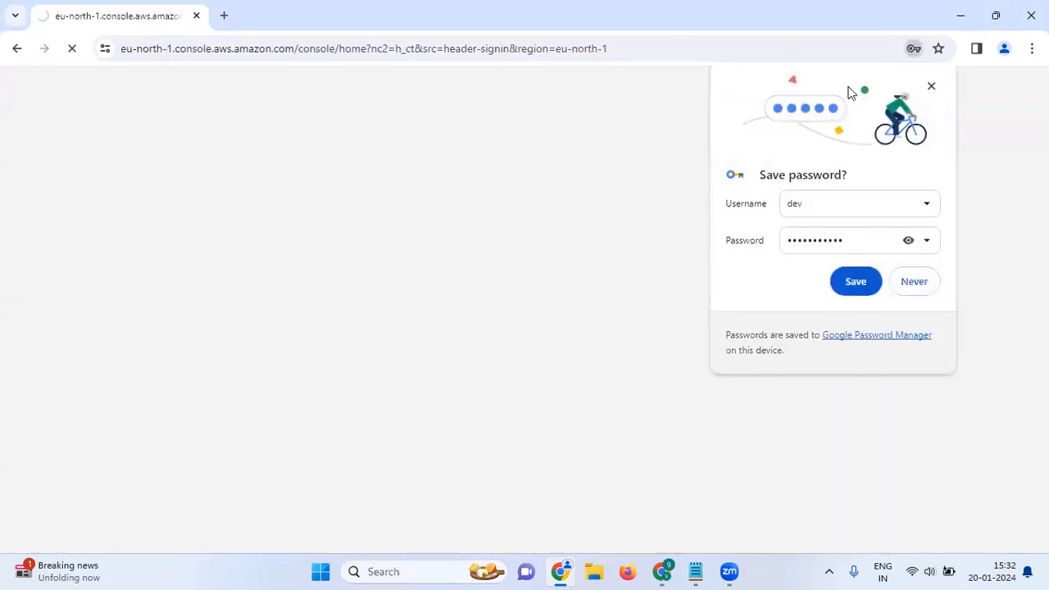
Dismiss the save-password offer and notifications tip, then open EC2 via the 'ec2' search
{"action": "left_click", "coordinate": [930, 87]}
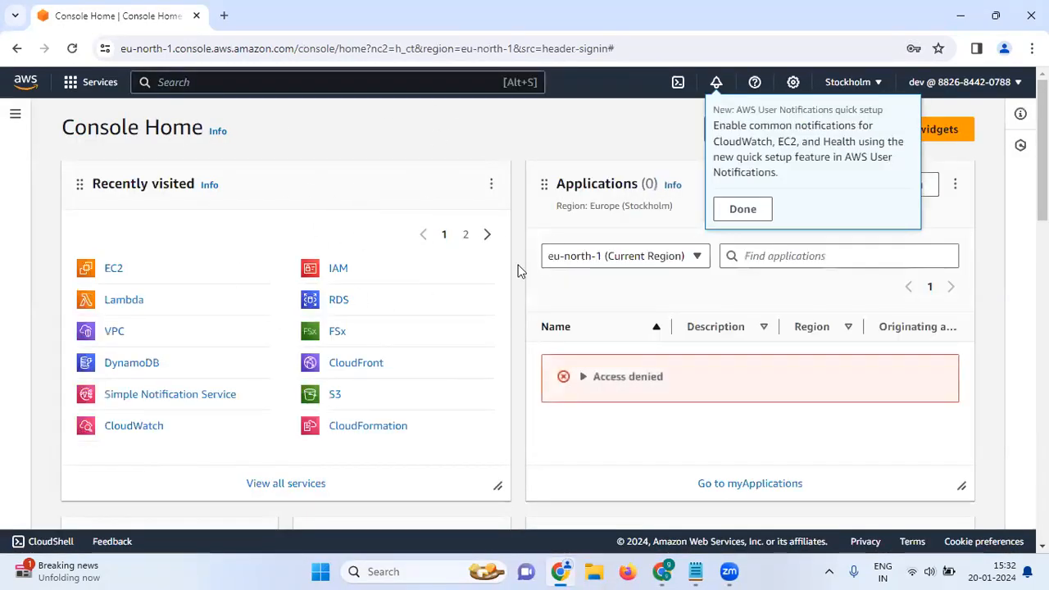
{"action": "left_click", "coordinate": [740, 209]}
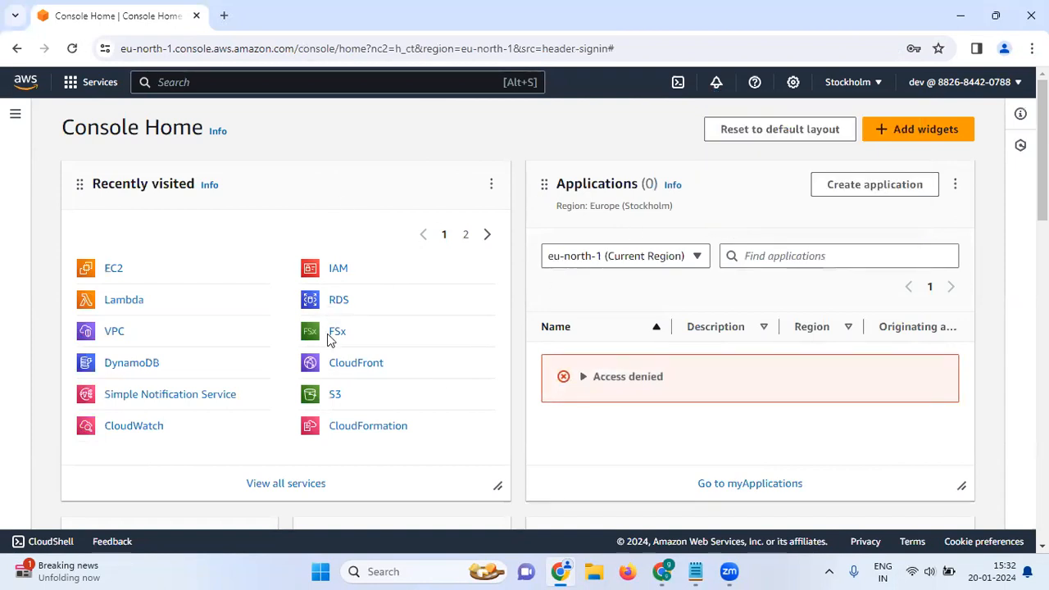
{"action": "left_click", "coordinate": [224, 82]}
{"action": "type", "text": "ec2"}
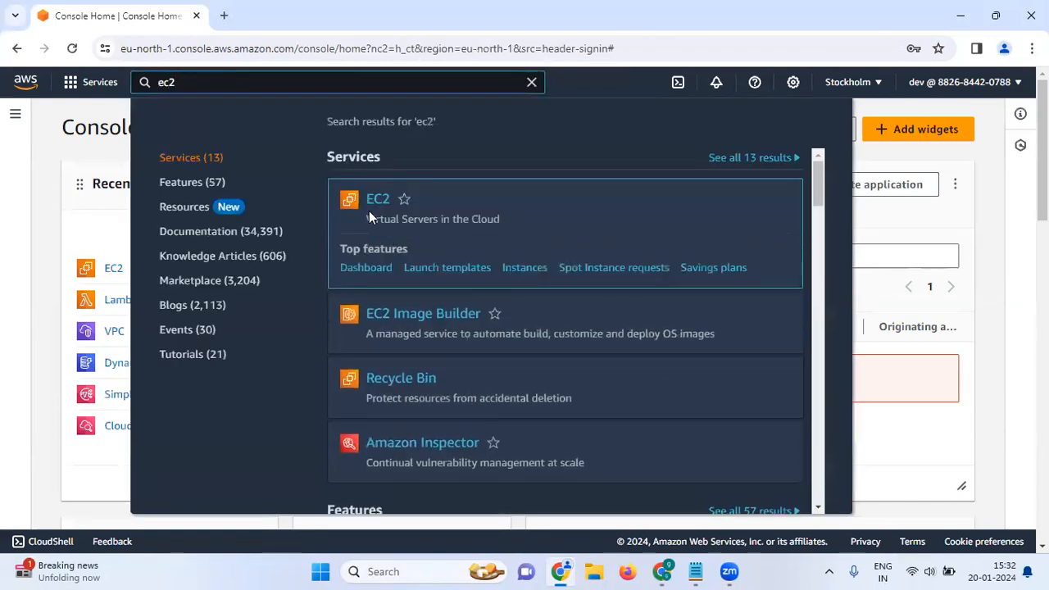
{"action": "left_click", "coordinate": [371, 205]}
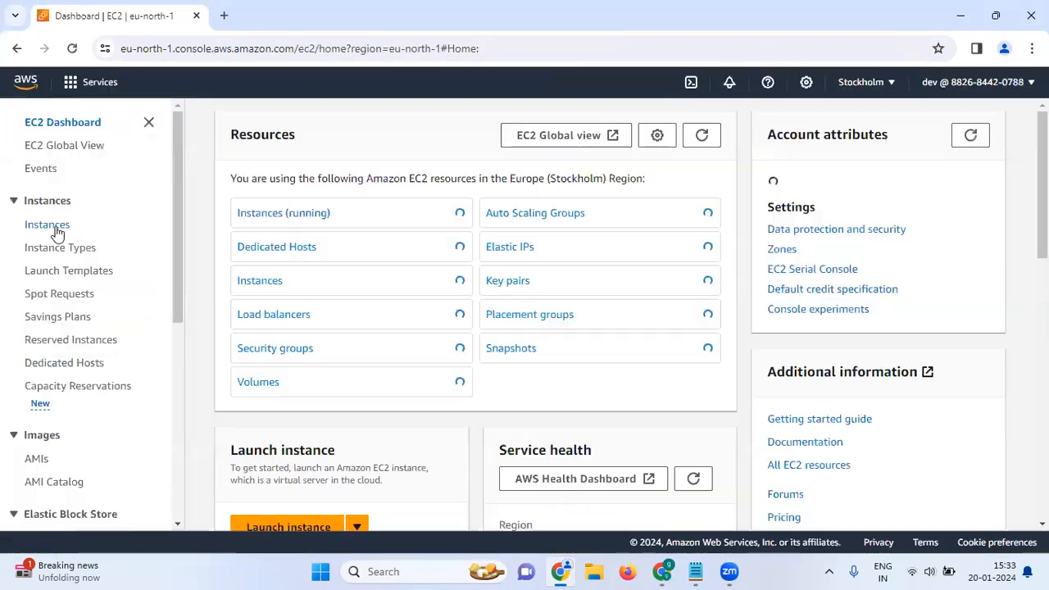
Browse the EC2 Instances and Instance Types pages
{"action": "left_click", "coordinate": [55, 230]}
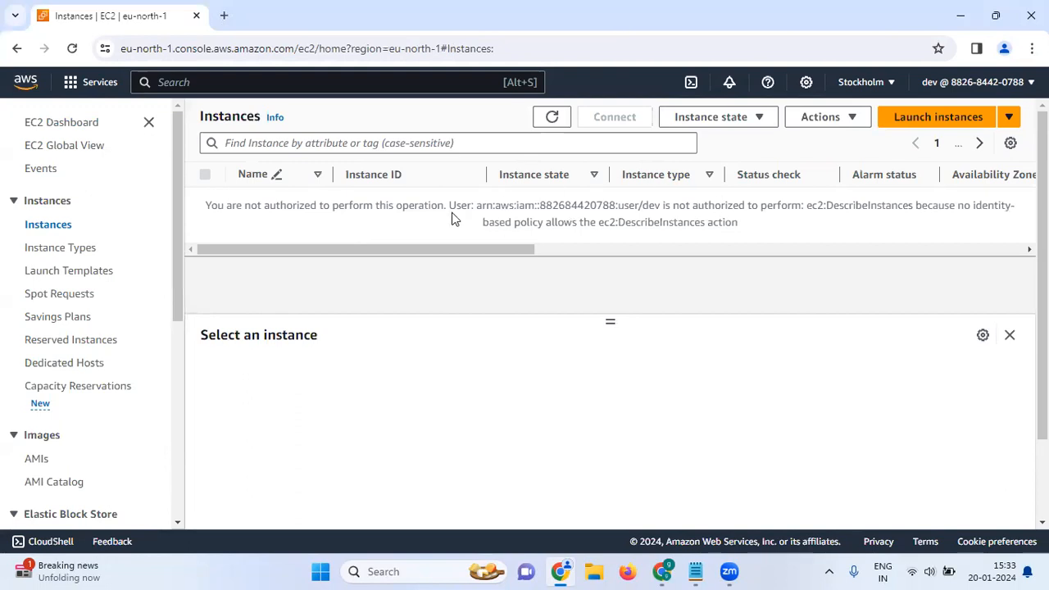
{"action": "left_click", "coordinate": [17, 50]}
{"action": "left_click", "coordinate": [59, 248]}
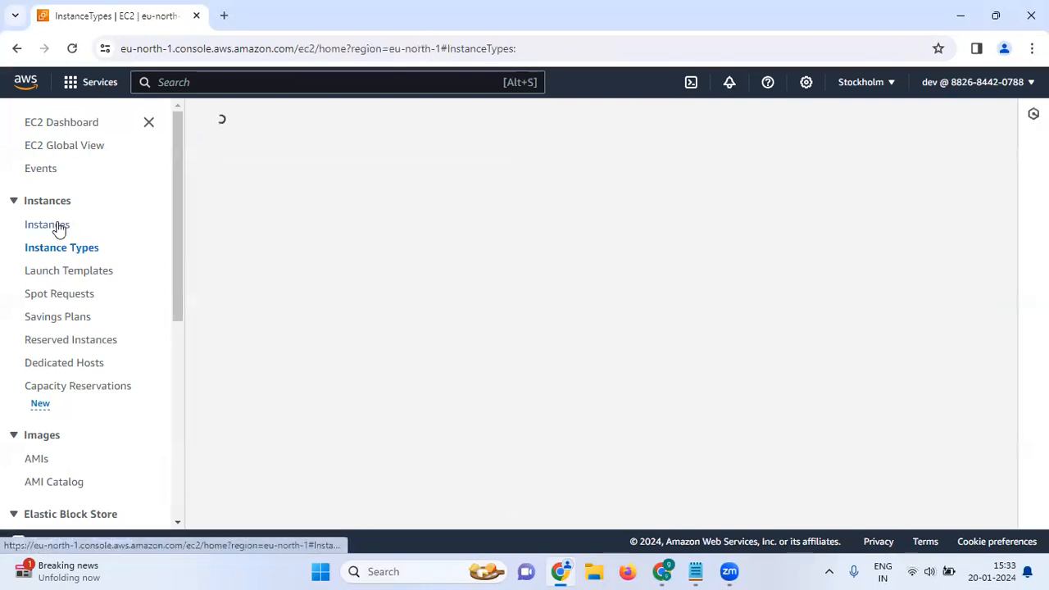
{"action": "left_click", "coordinate": [59, 230]}
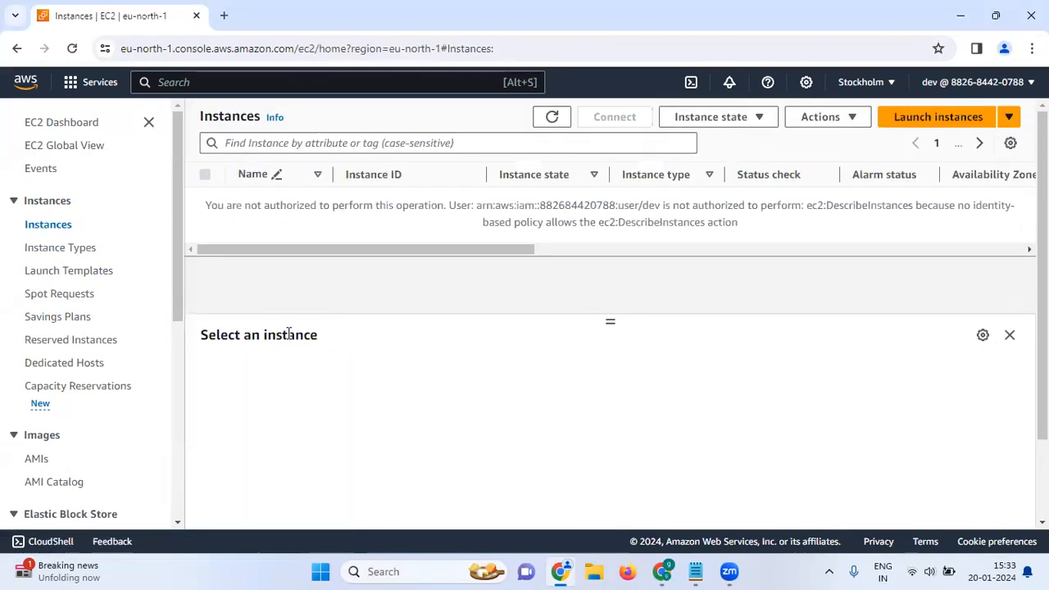
Return to the EC2 Dashboard through another 'ec2' service search
{"action": "left_click", "coordinate": [239, 82]}
{"action": "type", "text": "e"}
{"action": "key", "text": "BackSpace"}
{"action": "type", "text": "ec2"}
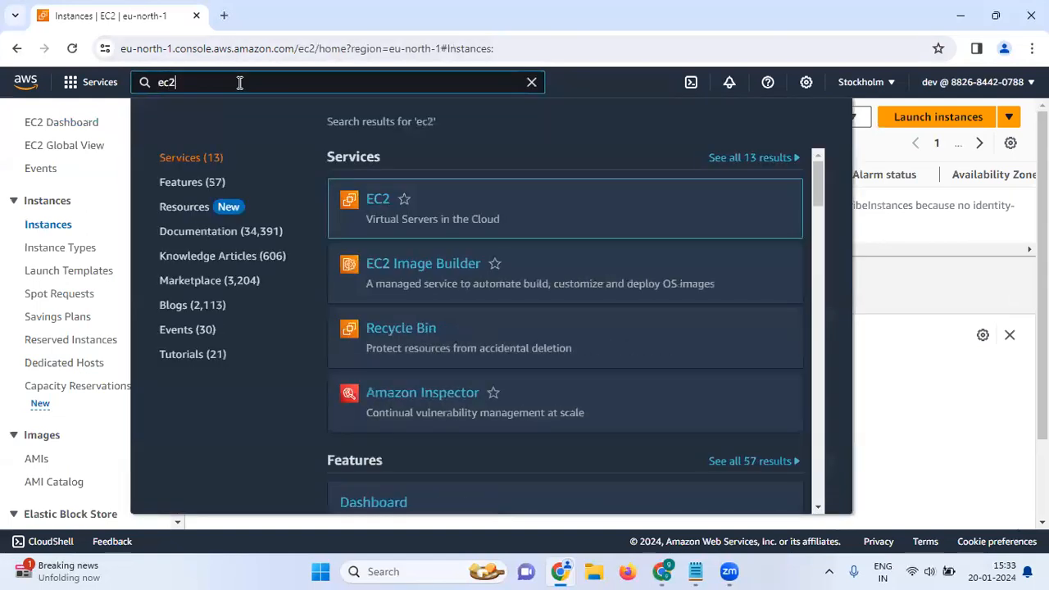
{"action": "left_click", "coordinate": [373, 203]}
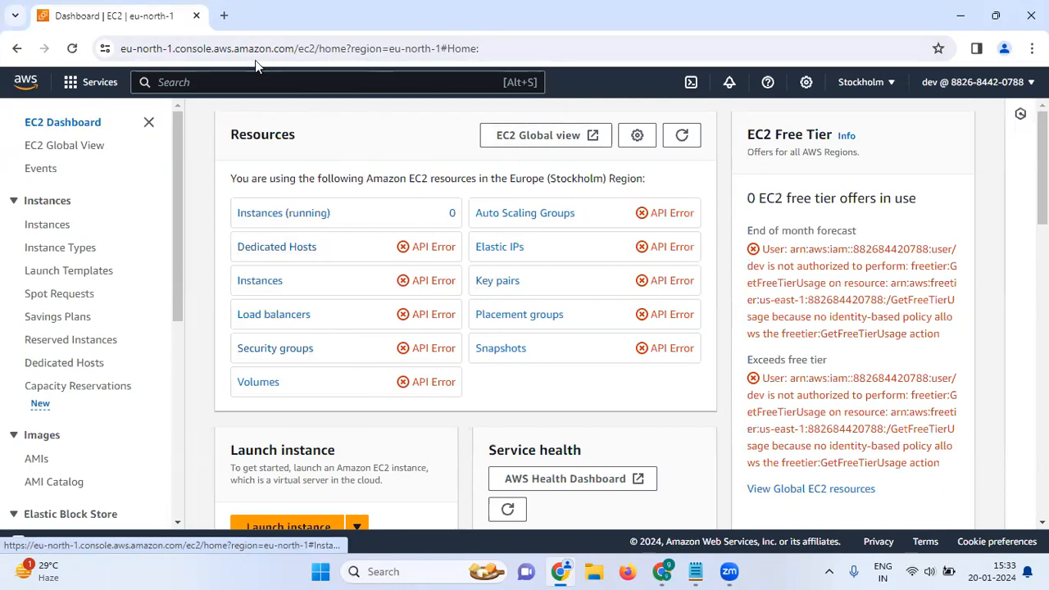
{"action": "left_click", "coordinate": [259, 80]}
Open S3 via the 's3' search and review the Create bucket form
{"action": "type", "text": "s3"}
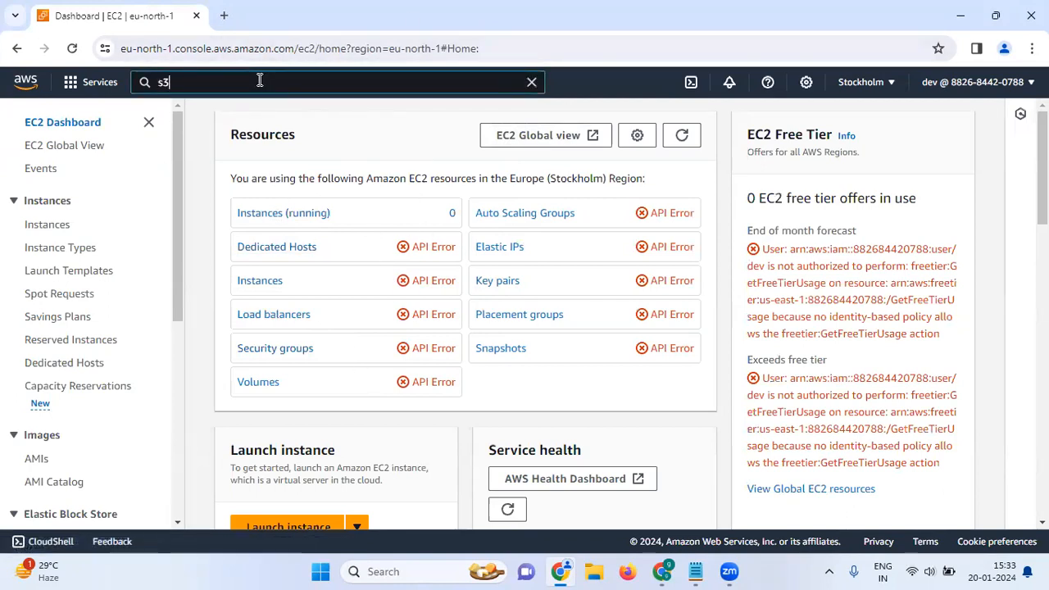
{"action": "left_click", "coordinate": [374, 209]}
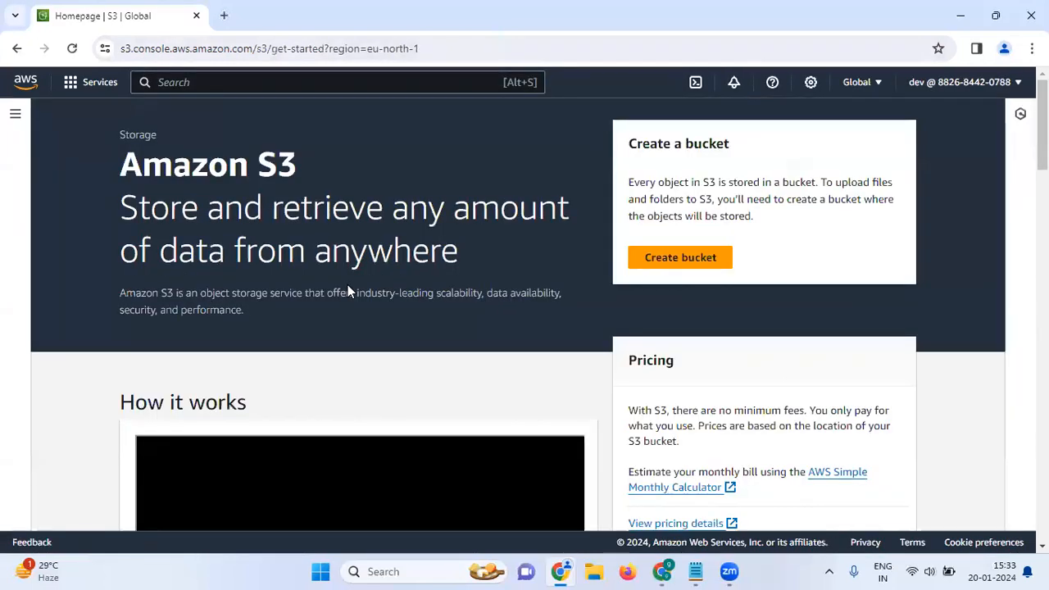
{"action": "left_click", "coordinate": [651, 259]}
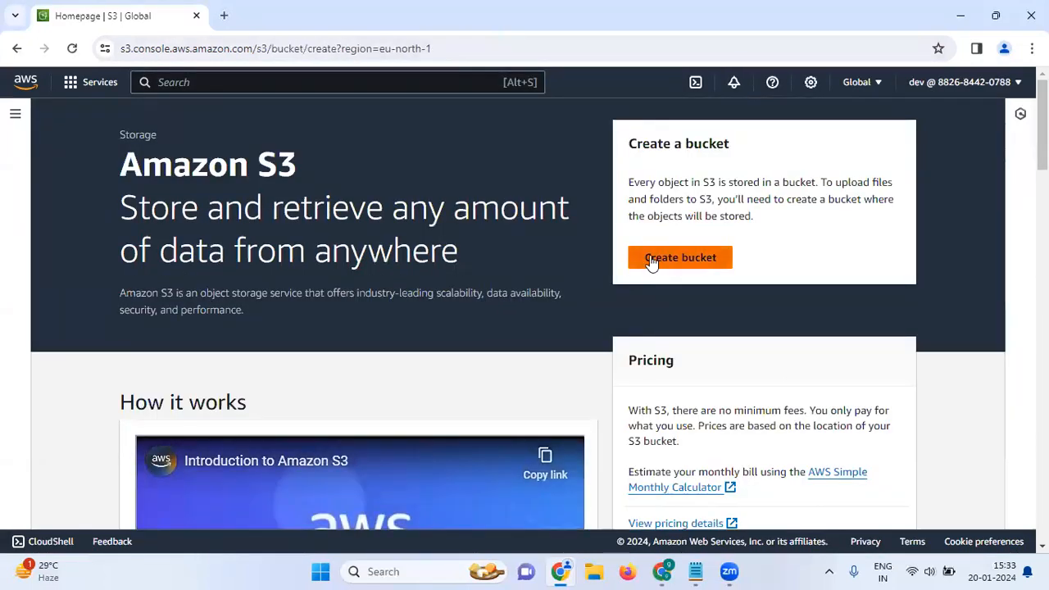
{"action": "scroll", "coordinate": [426, 352], "scroll_direction": "down", "scroll_amount": 9}
{"action": "scroll", "coordinate": [425, 351], "scroll_direction": "up", "scroll_amount": 2}
{"action": "scroll", "coordinate": [425, 352], "scroll_direction": "up", "scroll_amount": 7}
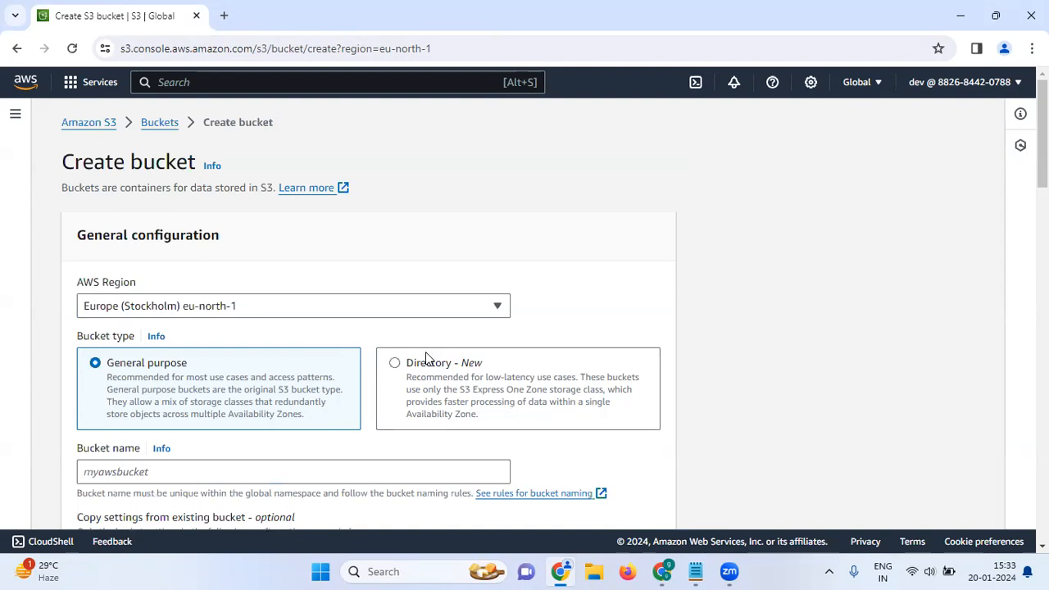
{"action": "scroll", "coordinate": [519, 267], "scroll_direction": "down", "scroll_amount": 10}
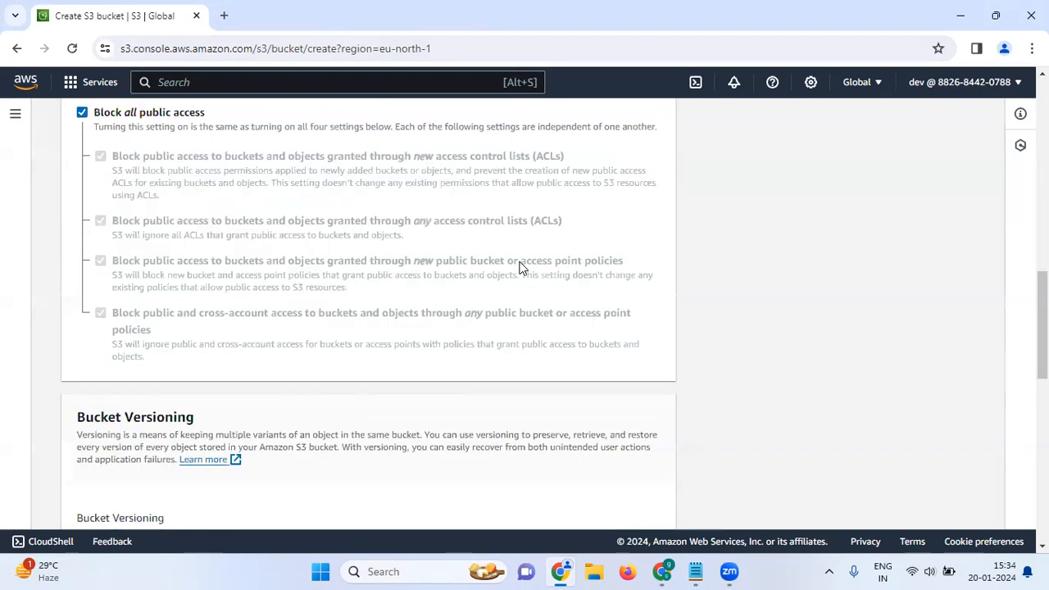
{"action": "scroll", "coordinate": [709, 180], "scroll_direction": "up", "scroll_amount": 10}
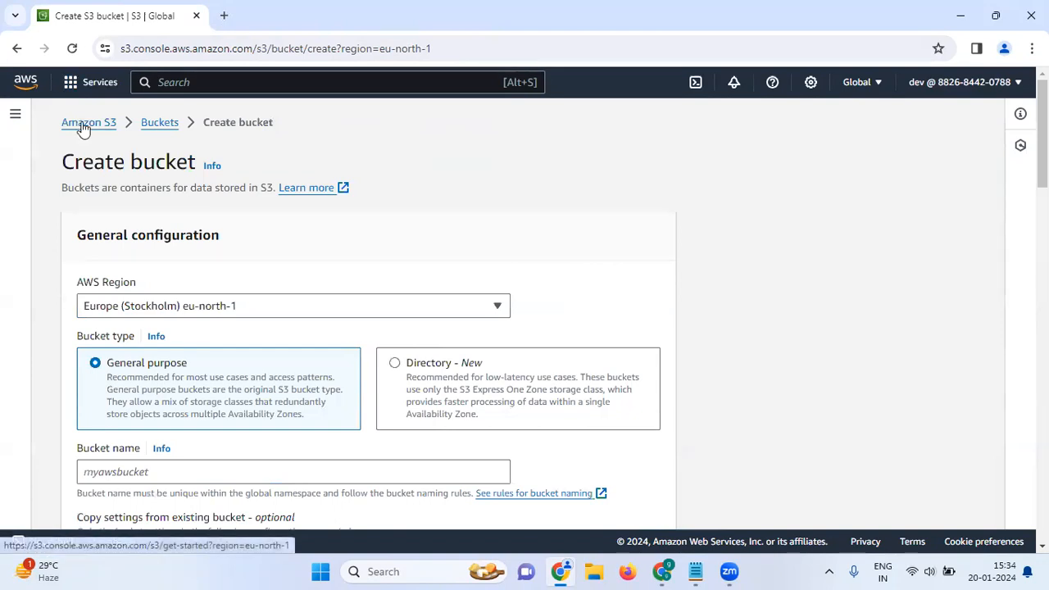
Open IAM via the 'iam' search, then bring forward the administrator's window with dev's details
{"action": "left_click", "coordinate": [174, 78]}
{"action": "type", "text": "iam"}
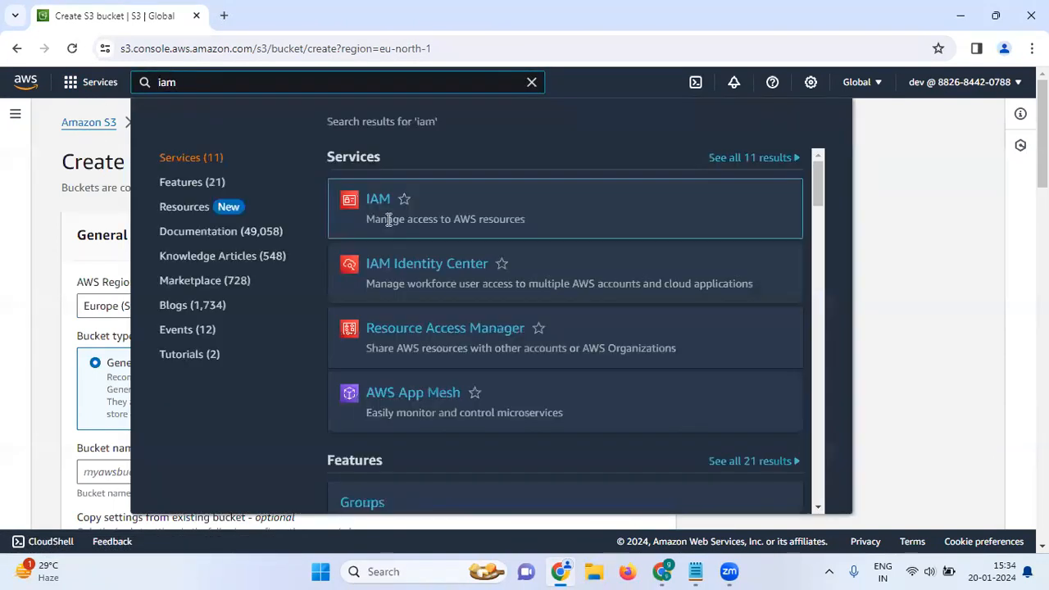
{"action": "left_click", "coordinate": [380, 210]}
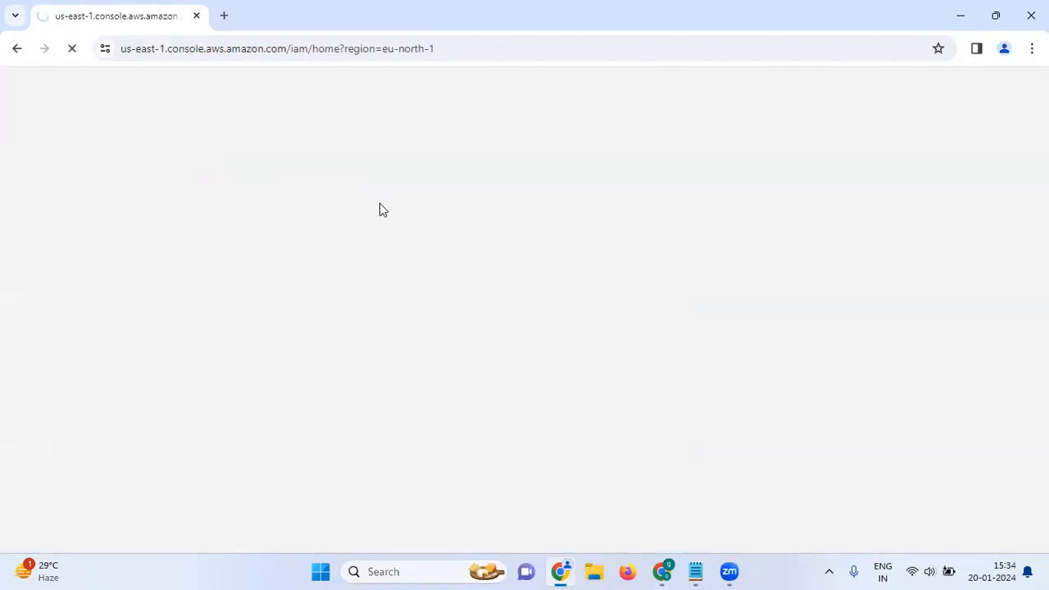
{"action": "mouse_move", "coordinate": [695, 571]}
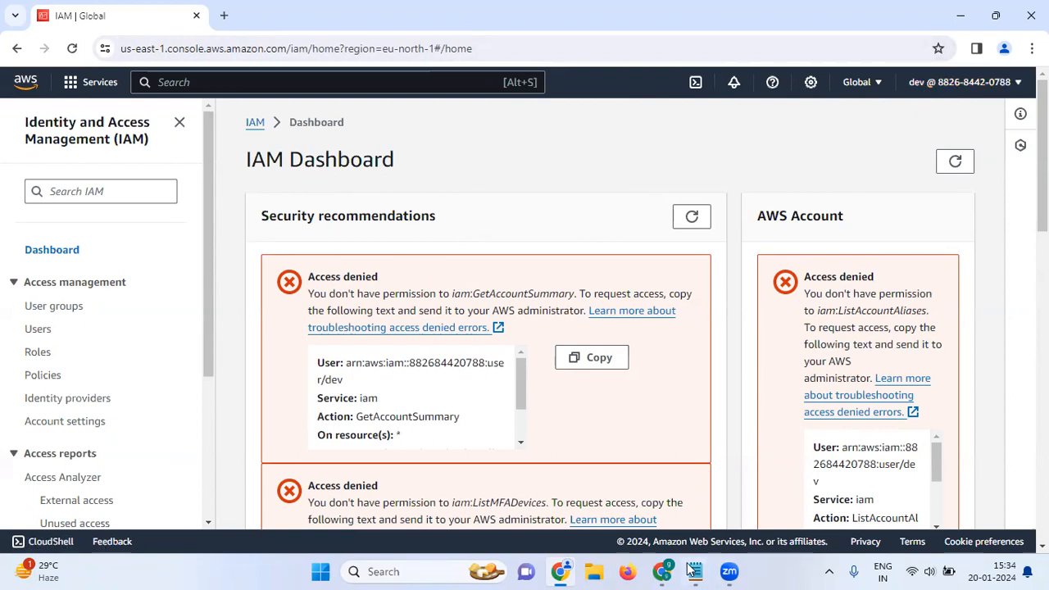
{"action": "left_click", "coordinate": [677, 508]}
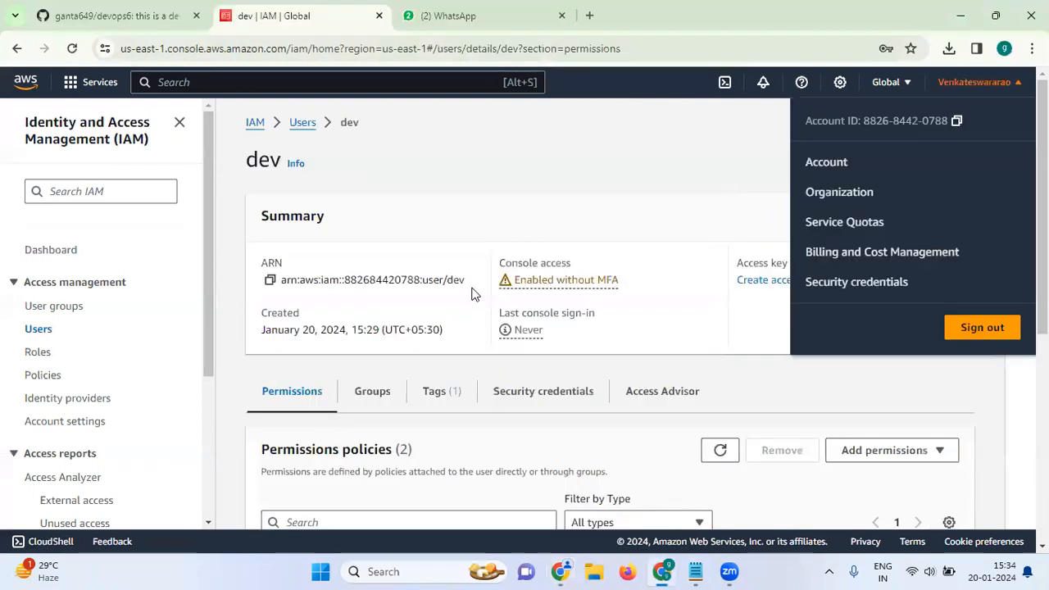
Start a new user group named 'dev-group'
{"action": "left_click", "coordinate": [654, 148]}
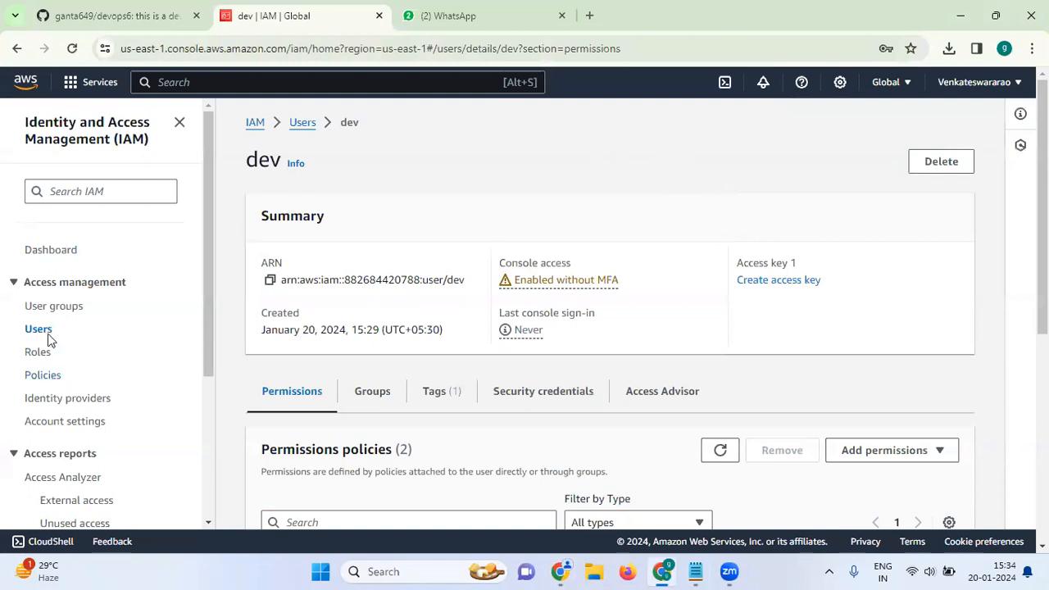
{"action": "left_click", "coordinate": [54, 308]}
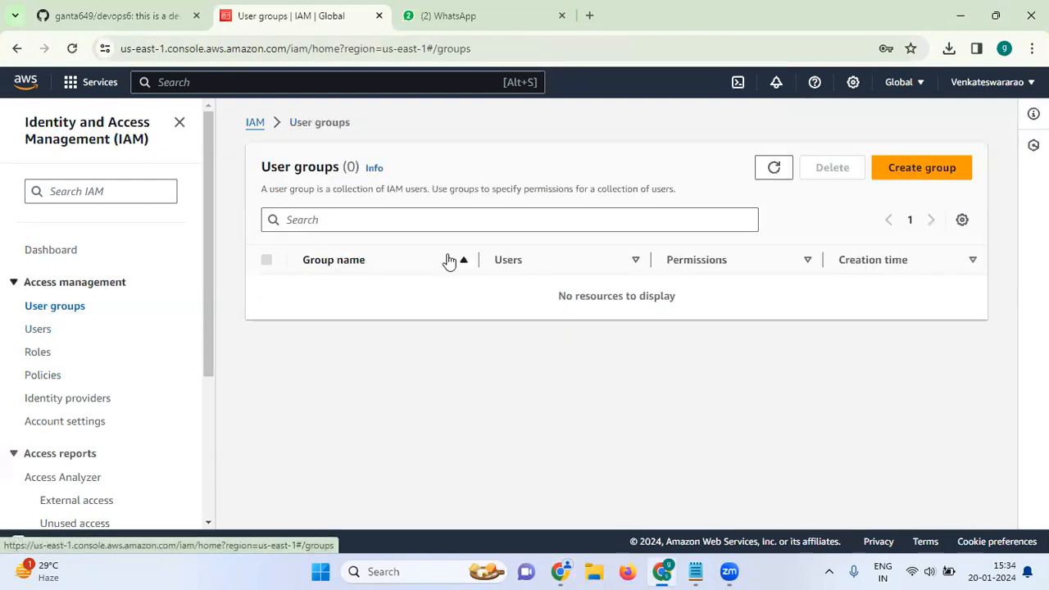
{"action": "left_click", "coordinate": [928, 176]}
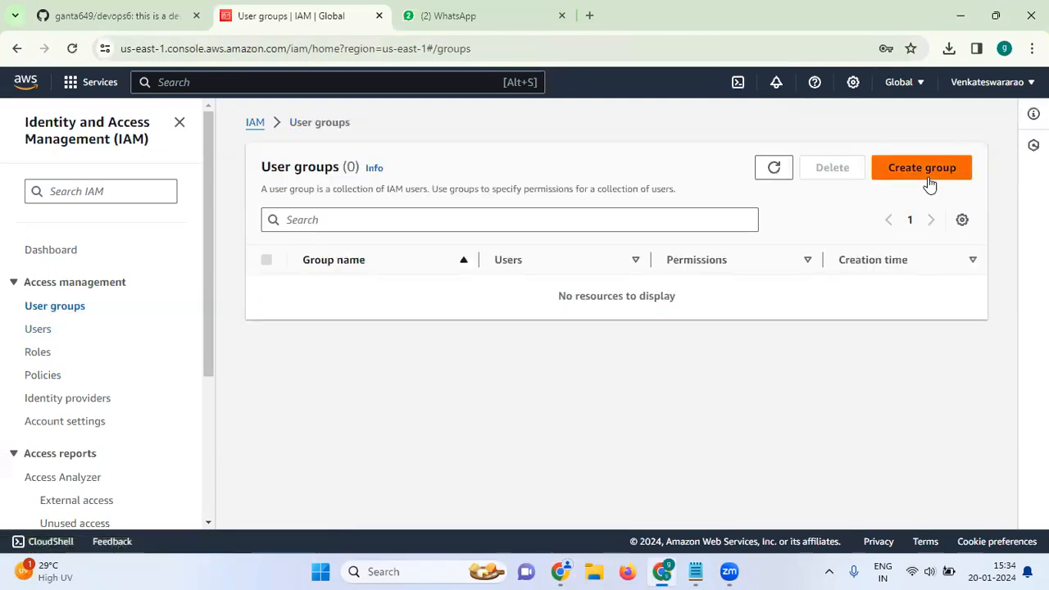
{"action": "left_click", "coordinate": [614, 301]}
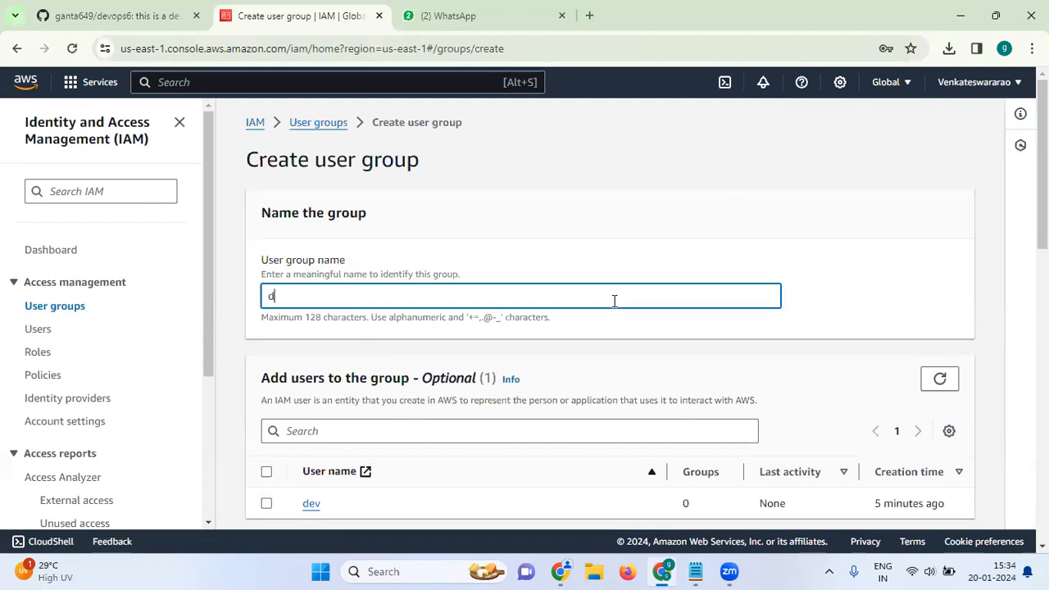
{"action": "type", "text": "dev-group"}
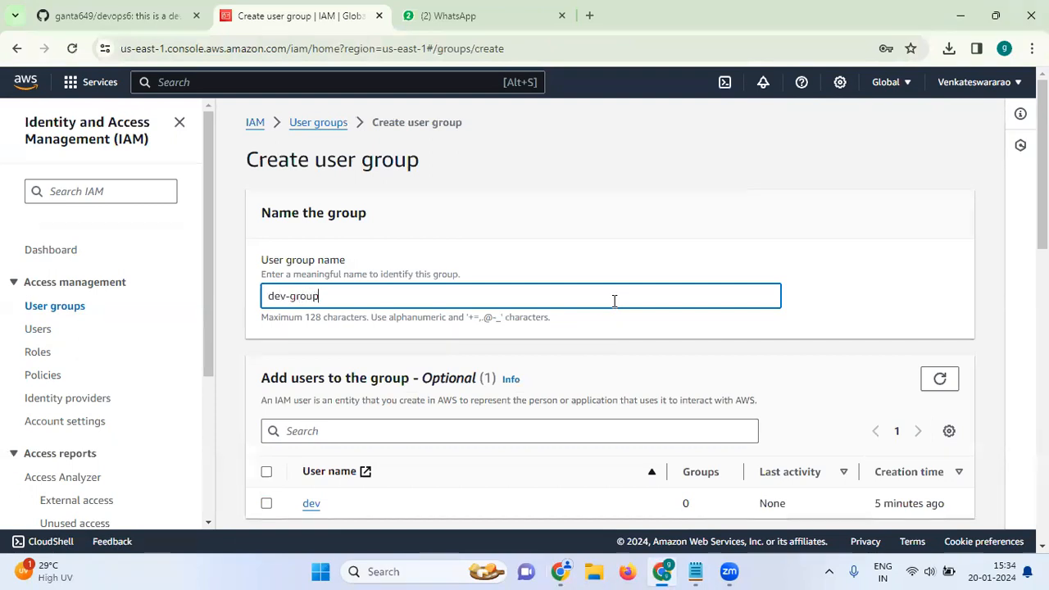
Attach AmazonS3ReadOnlyAccess to dev-group, create the group and open its details page
{"action": "scroll", "coordinate": [581, 351], "scroll_direction": "down", "scroll_amount": 2}
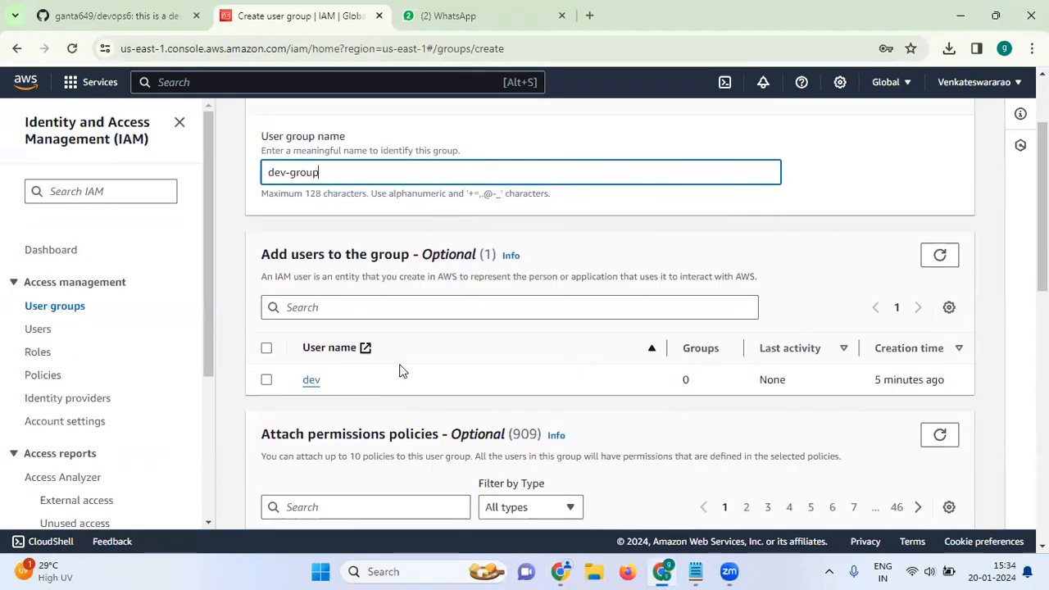
{"action": "scroll", "coordinate": [401, 370], "scroll_direction": "down", "scroll_amount": 1}
{"action": "scroll", "coordinate": [413, 299], "scroll_direction": "down", "scroll_amount": 4}
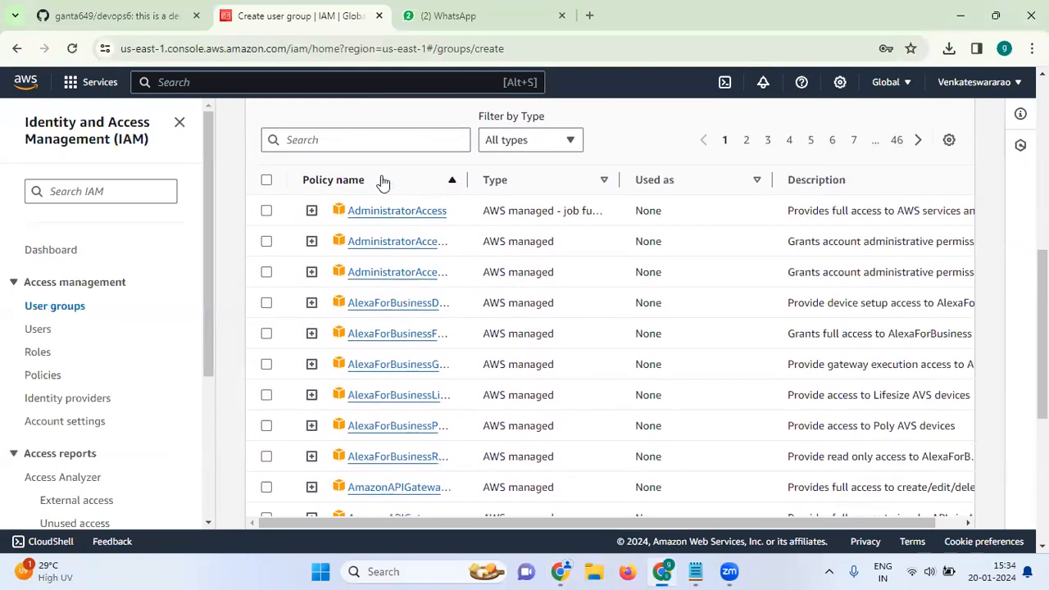
{"action": "left_click", "coordinate": [380, 140]}
{"action": "type", "text": "s"}
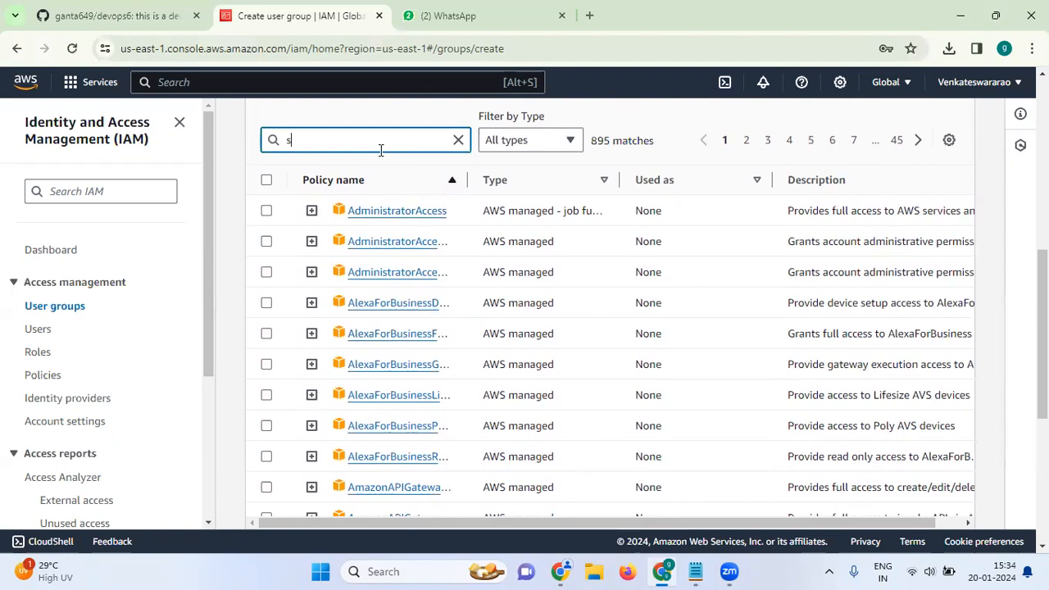
{"action": "type", "text": "3"}
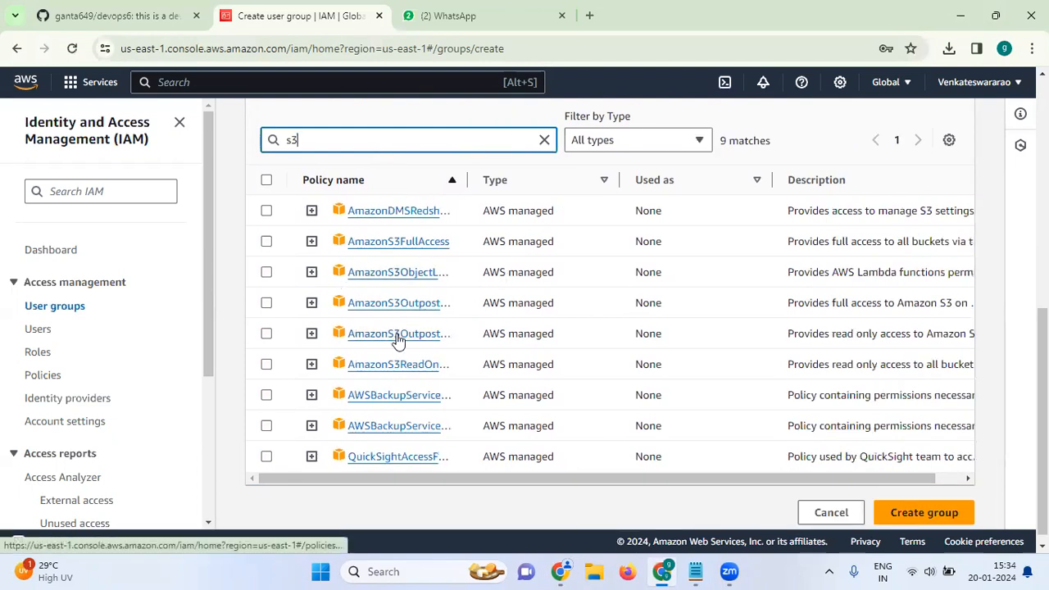
{"action": "scroll", "coordinate": [398, 341], "scroll_direction": "down", "scroll_amount": 1}
{"action": "left_click", "coordinate": [267, 354]}
{"action": "left_click", "coordinate": [903, 503]}
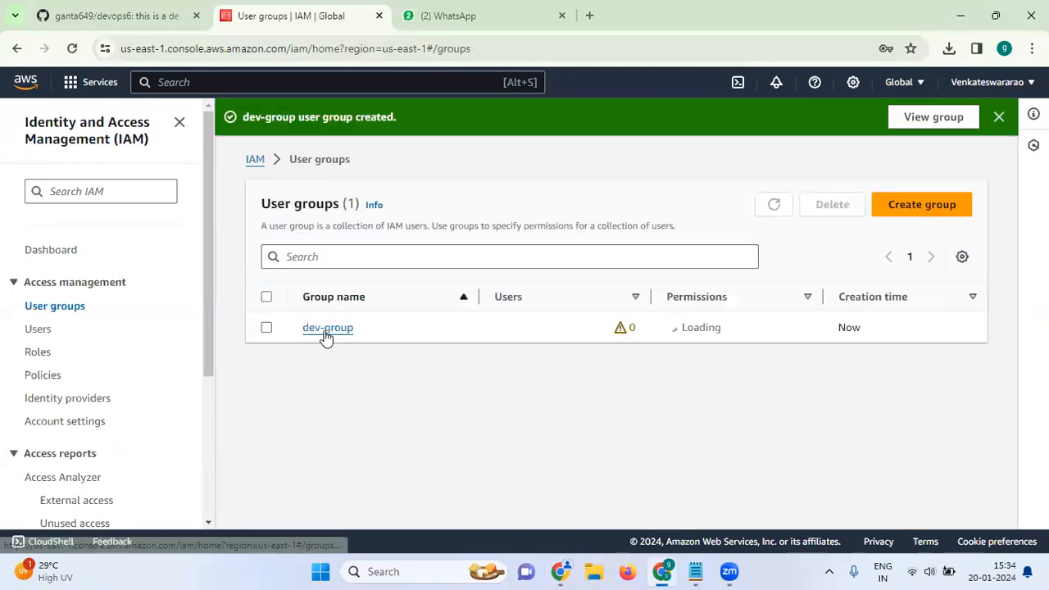
{"action": "left_click", "coordinate": [327, 329]}
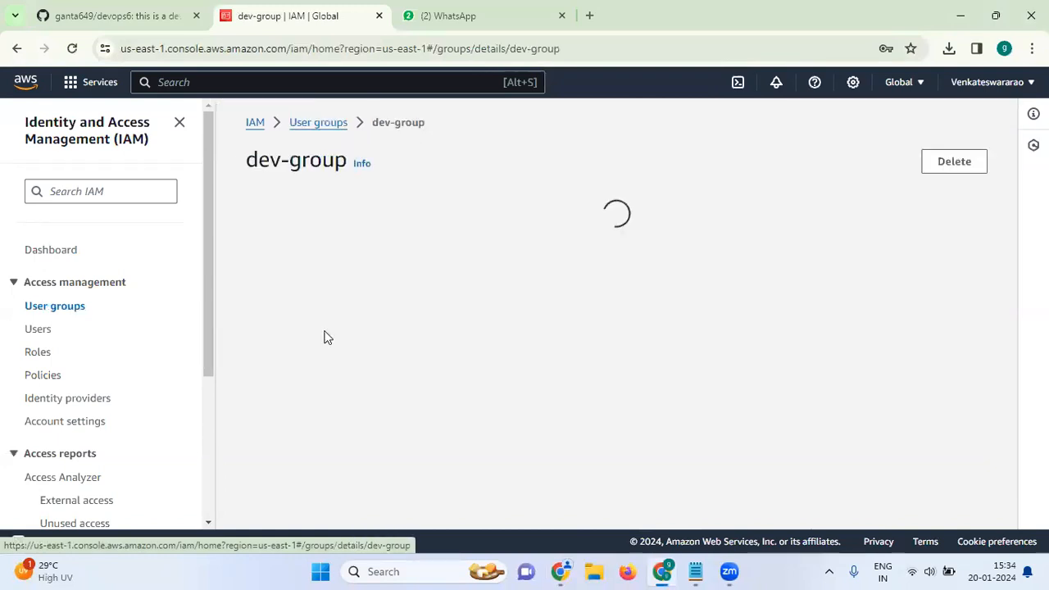
{"action": "scroll", "coordinate": [424, 356], "scroll_direction": "down", "scroll_amount": 1}
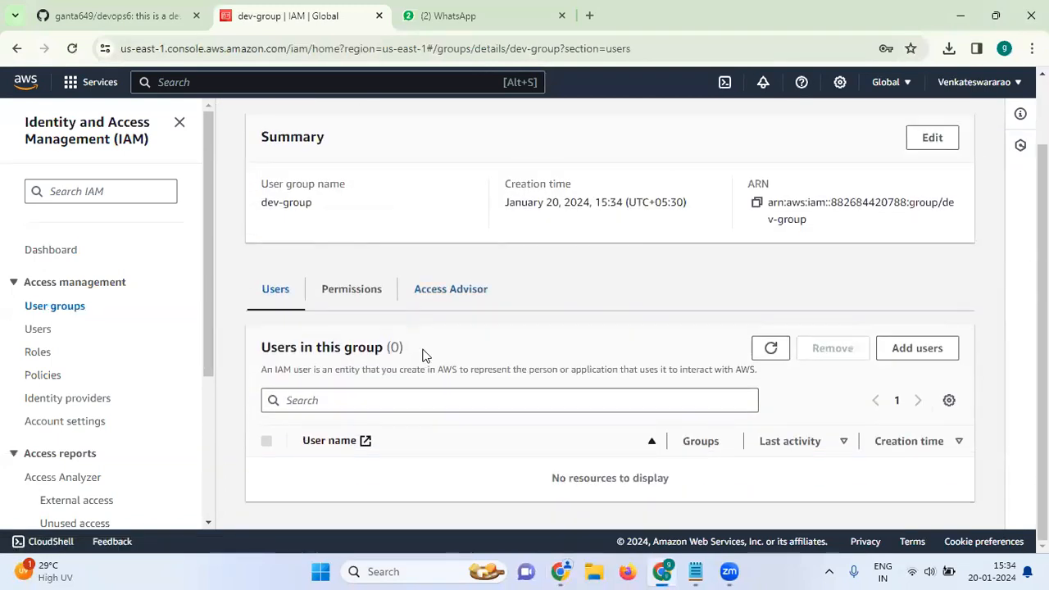
{"action": "scroll", "coordinate": [425, 356], "scroll_direction": "up", "scroll_amount": 1}
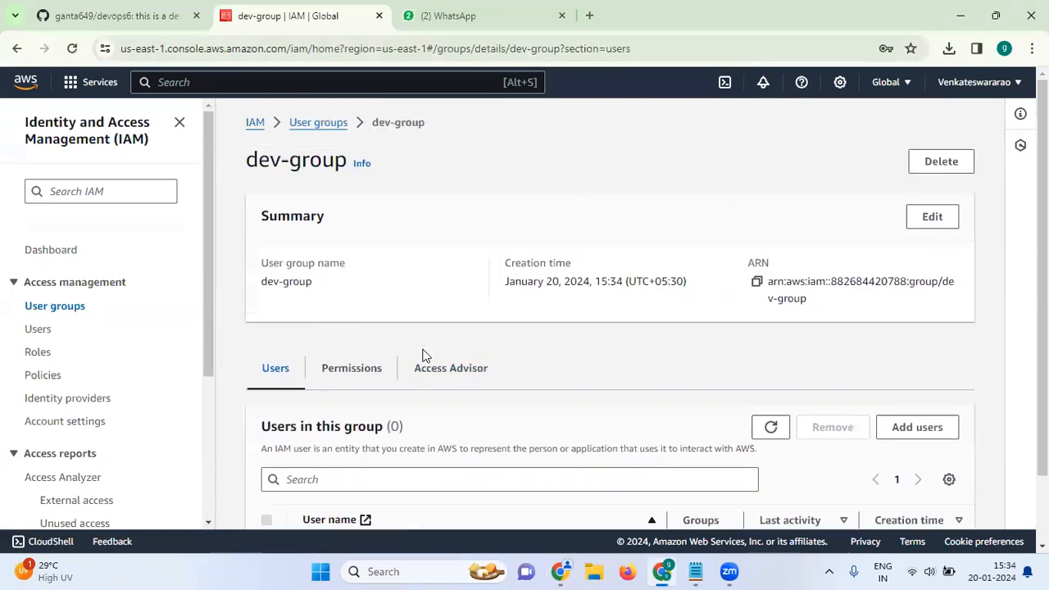
{"action": "left_click", "coordinate": [364, 387]}
{"action": "left_click", "coordinate": [281, 390]}
{"action": "scroll", "coordinate": [433, 275], "scroll_direction": "down", "scroll_amount": 1}
{"action": "left_click", "coordinate": [894, 357]}
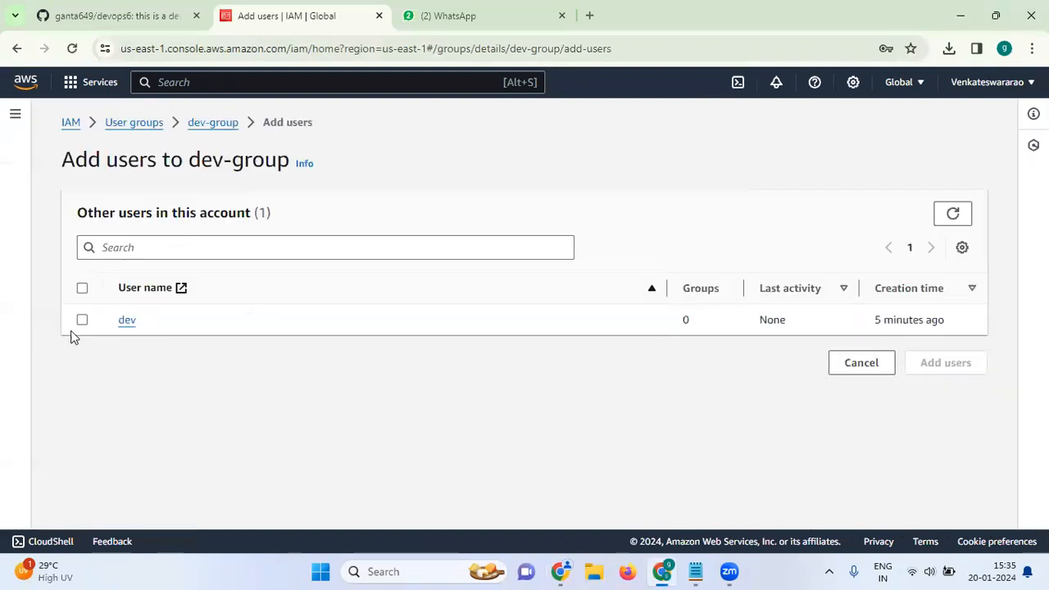
{"action": "left_click", "coordinate": [82, 321]}
{"action": "left_click", "coordinate": [937, 363]}
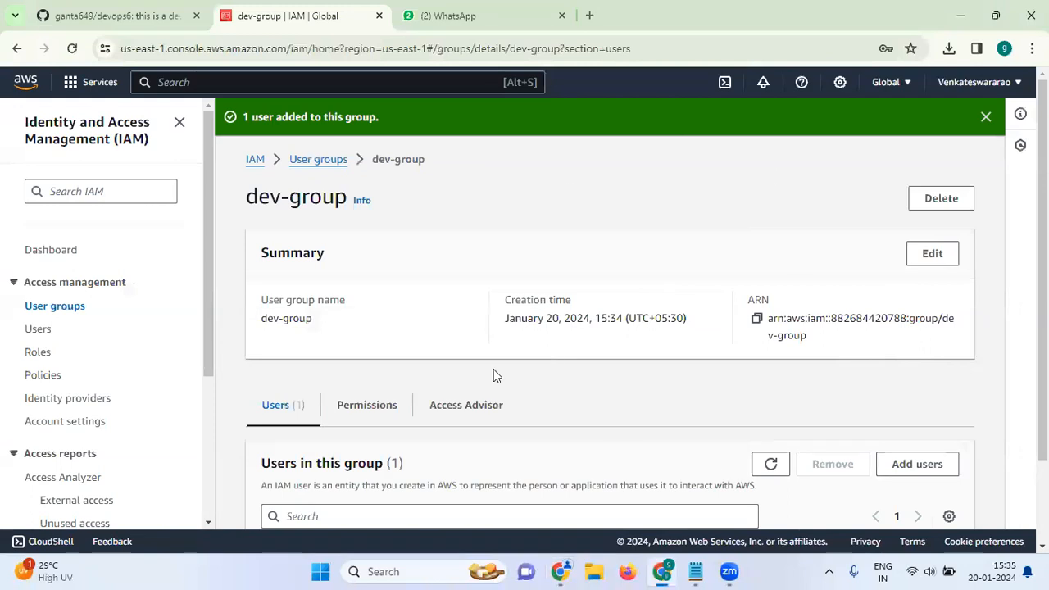
{"action": "scroll", "coordinate": [462, 311], "scroll_direction": "down", "scroll_amount": 2}
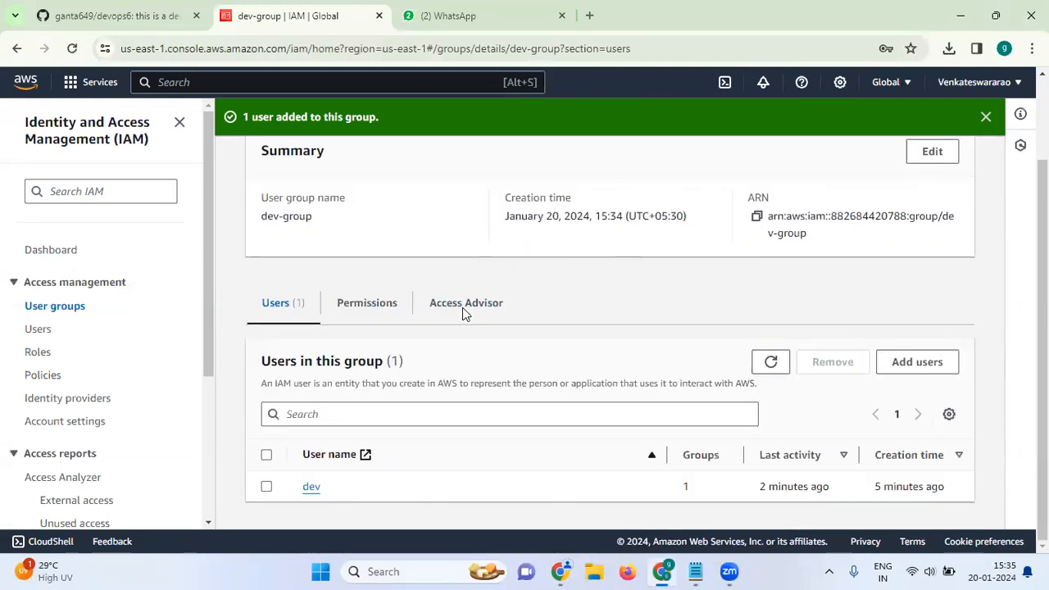
{"action": "scroll", "coordinate": [462, 307], "scroll_direction": "up", "scroll_amount": 2}
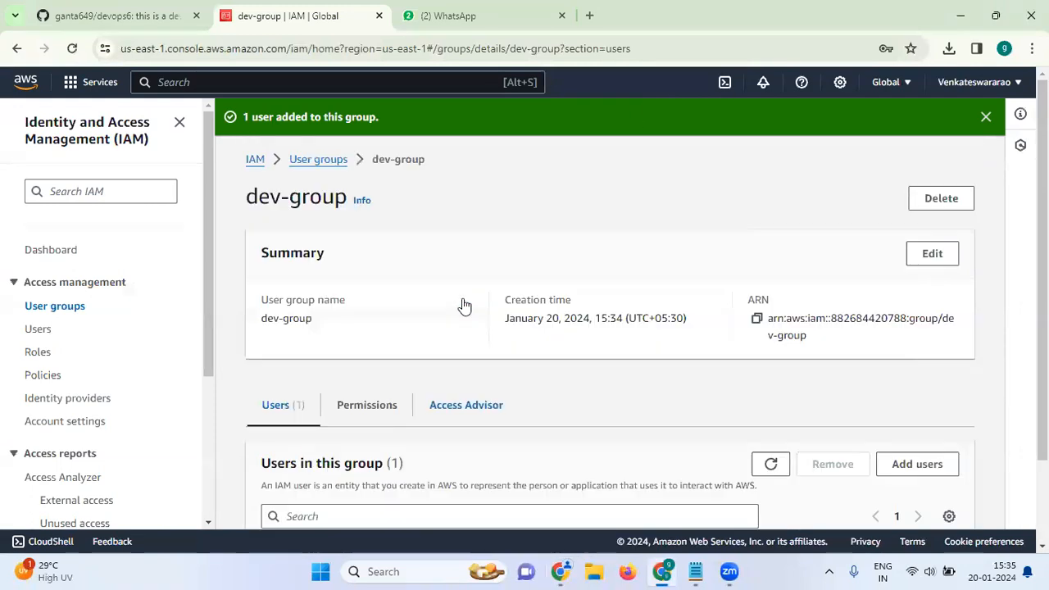
{"action": "scroll", "coordinate": [345, 333], "scroll_direction": "down", "scroll_amount": 2}
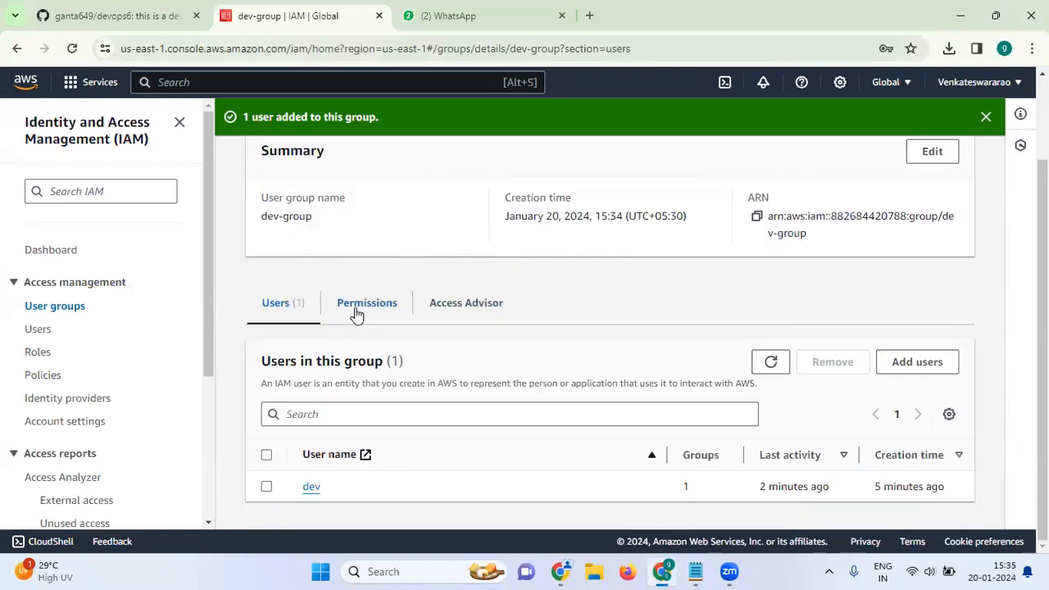
{"action": "left_click", "coordinate": [360, 304]}
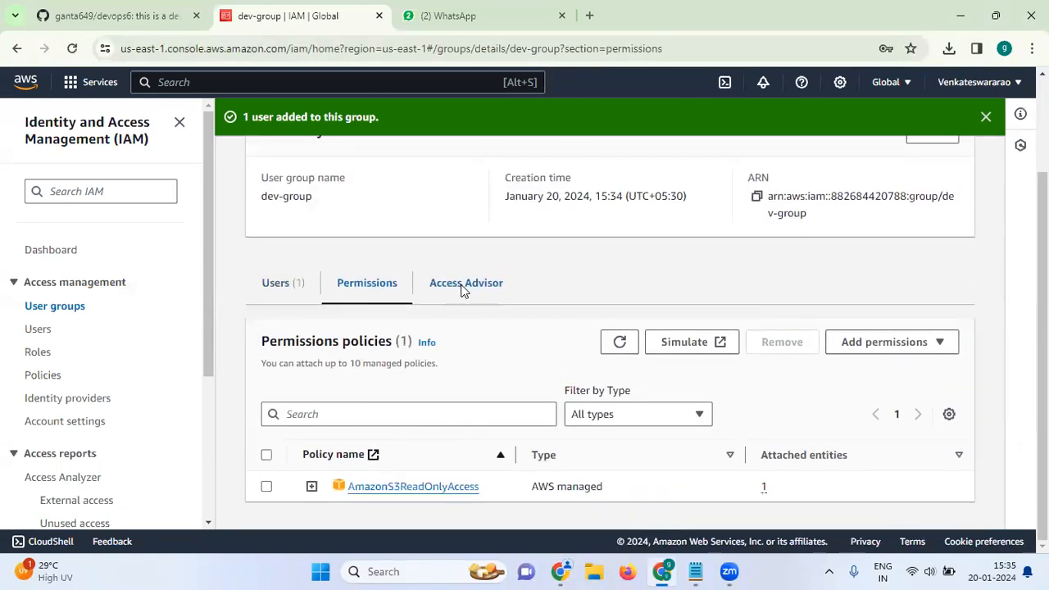
{"action": "left_click", "coordinate": [464, 289]}
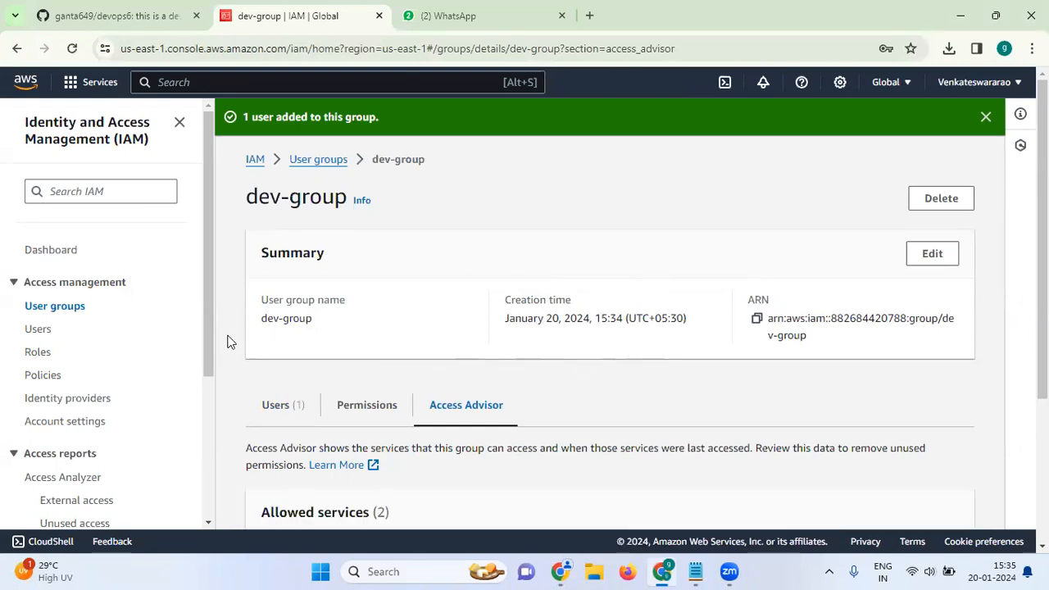
{"action": "scroll", "coordinate": [333, 358], "scroll_direction": "down", "scroll_amount": 3}
{"action": "scroll", "coordinate": [334, 358], "scroll_direction": "up", "scroll_amount": 3}
{"action": "scroll", "coordinate": [370, 337], "scroll_direction": "down", "scroll_amount": 3}
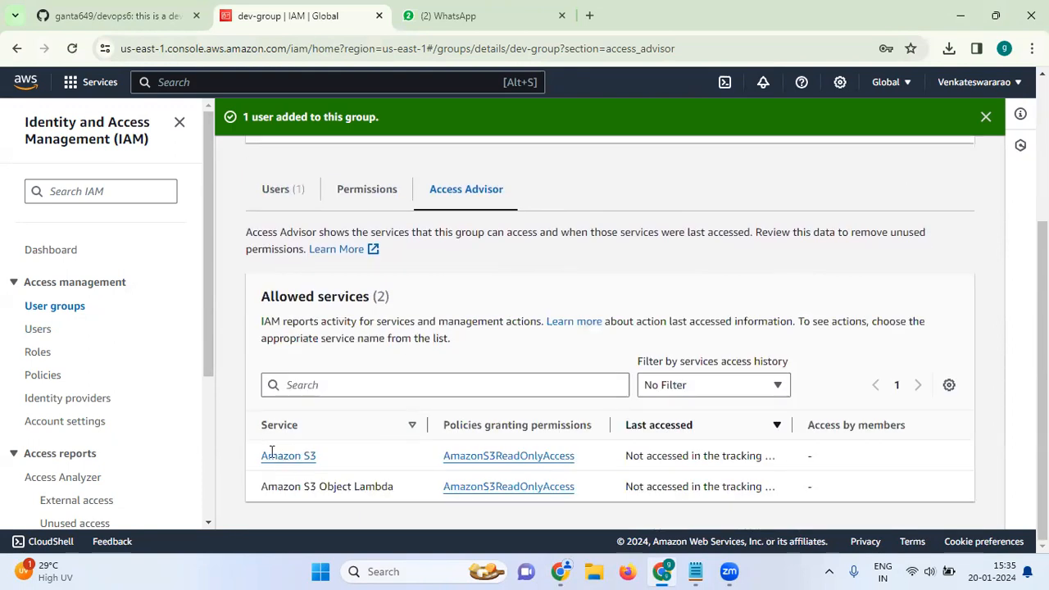
{"action": "scroll", "coordinate": [276, 199], "scroll_direction": "up", "scroll_amount": 3}
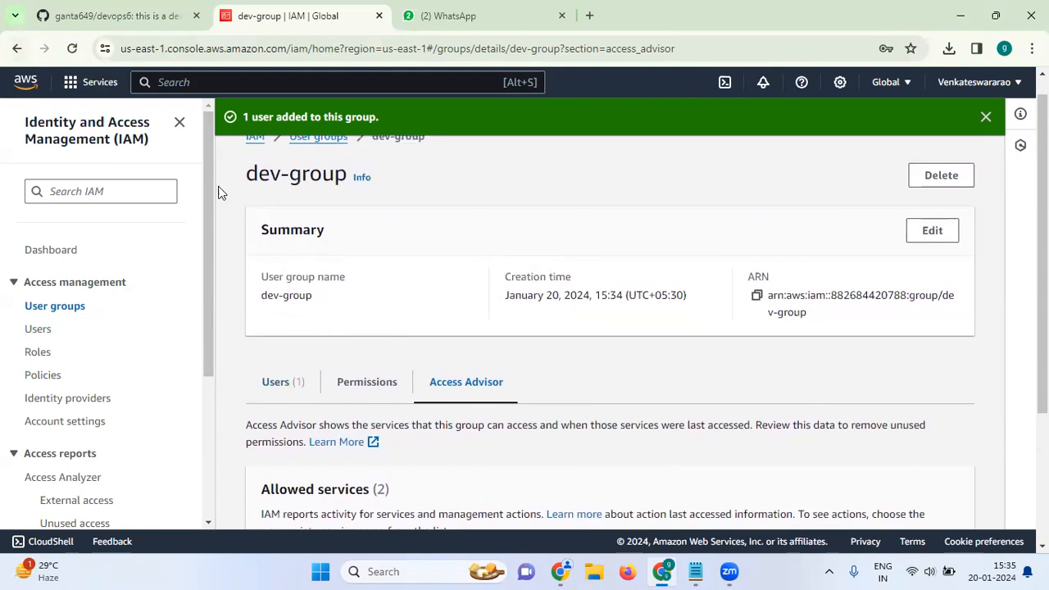
{"action": "left_click", "coordinate": [18, 50]}
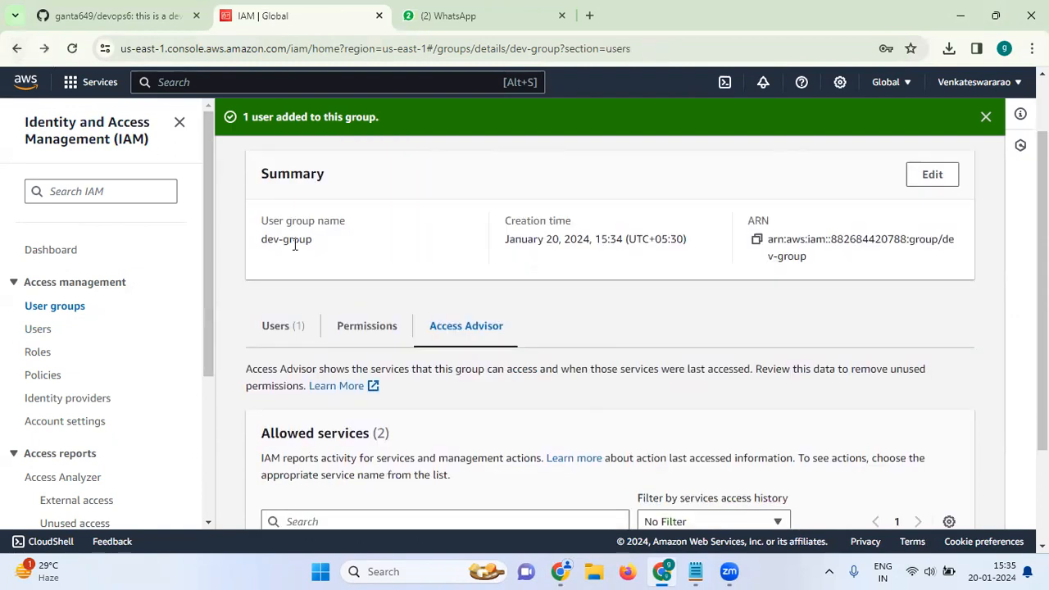
{"action": "scroll", "coordinate": [401, 351], "scroll_direction": "down", "scroll_amount": 2}
{"action": "scroll", "coordinate": [402, 351], "scroll_direction": "up", "scroll_amount": 2}
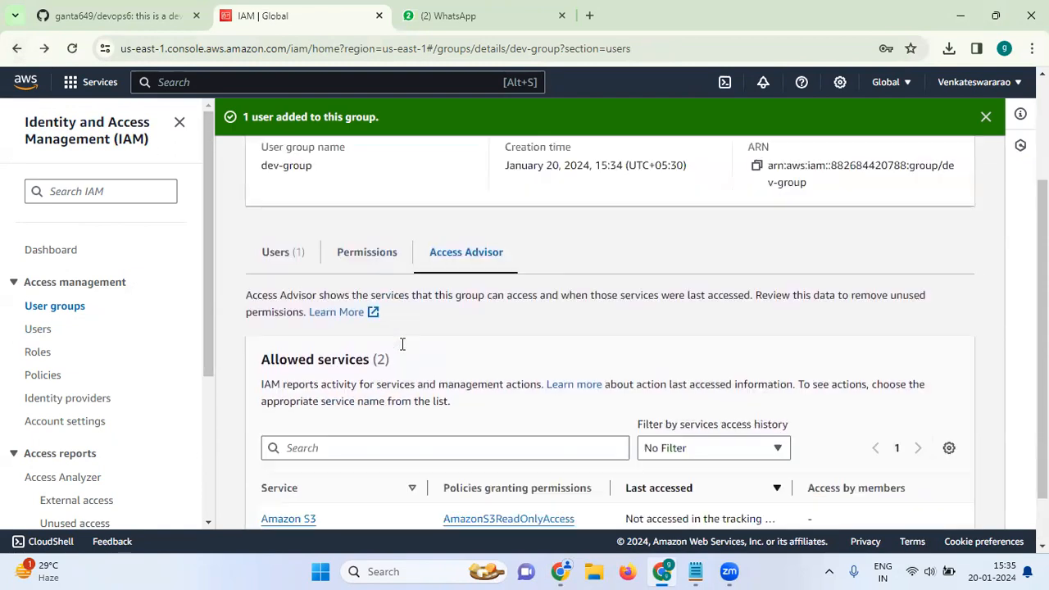
{"action": "scroll", "coordinate": [401, 350], "scroll_direction": "down", "scroll_amount": 2}
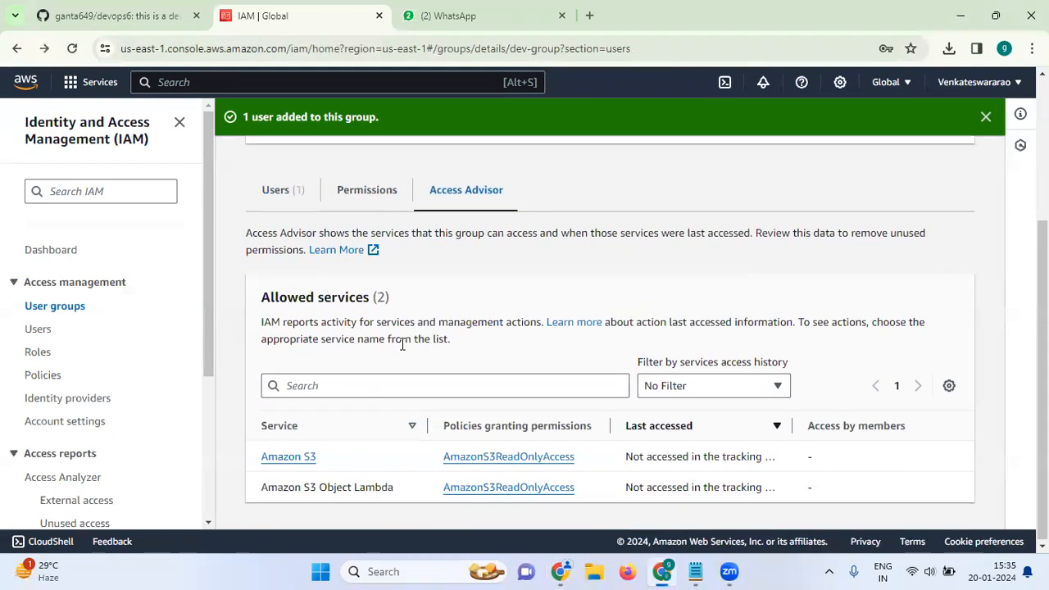
{"action": "scroll", "coordinate": [402, 344], "scroll_direction": "up", "scroll_amount": 2}
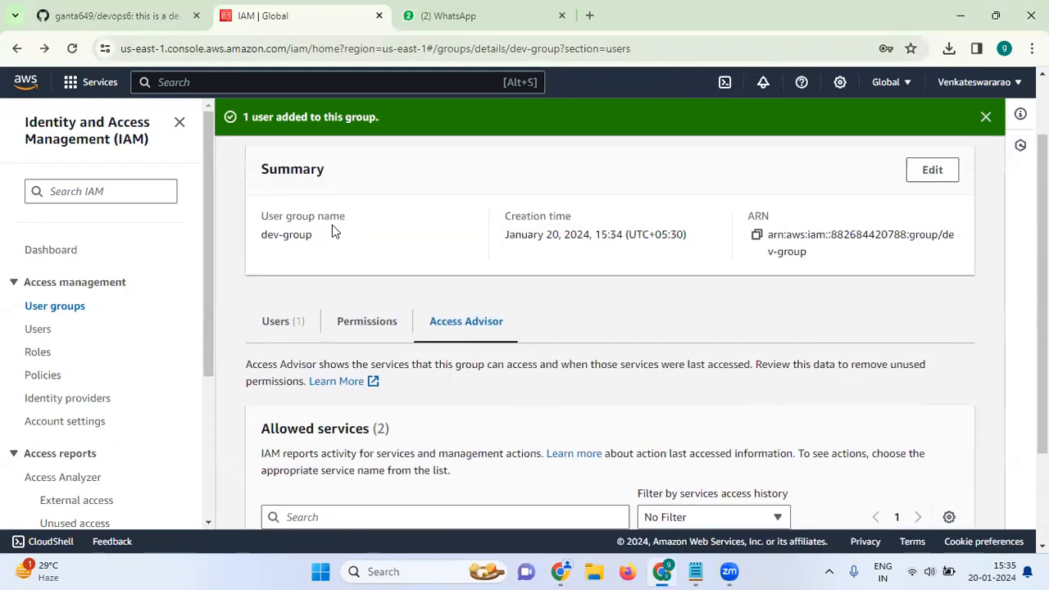
{"action": "scroll", "coordinate": [332, 225], "scroll_direction": "up", "scroll_amount": 1}
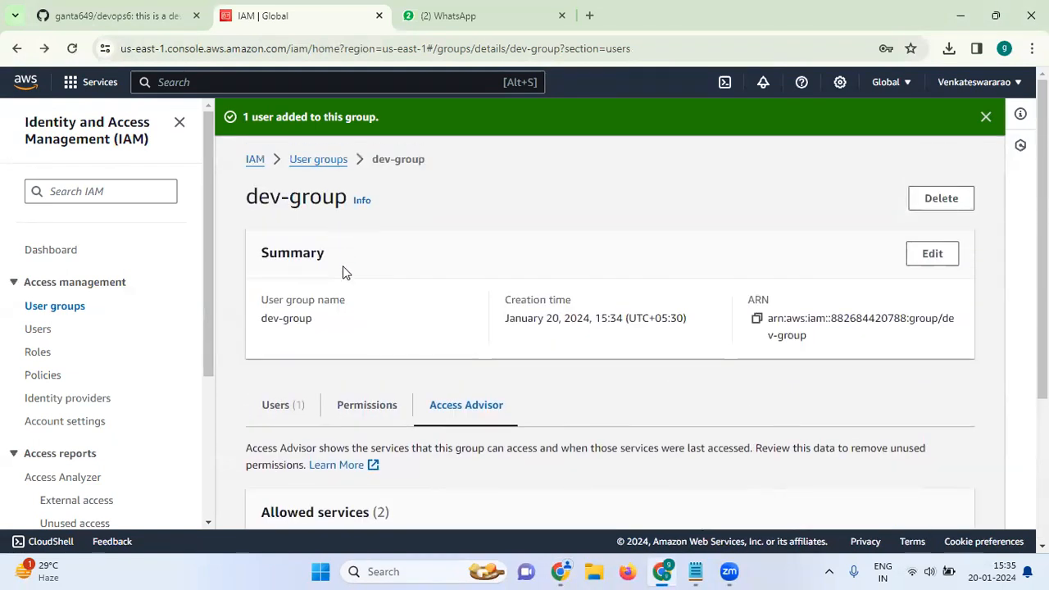
{"action": "scroll", "coordinate": [343, 273], "scroll_direction": "down", "scroll_amount": 3}
{"action": "scroll", "coordinate": [342, 273], "scroll_direction": "up", "scroll_amount": 2}
{"action": "scroll", "coordinate": [358, 267], "scroll_direction": "down", "scroll_amount": 2}
{"action": "scroll", "coordinate": [443, 283], "scroll_direction": "up", "scroll_amount": 1}
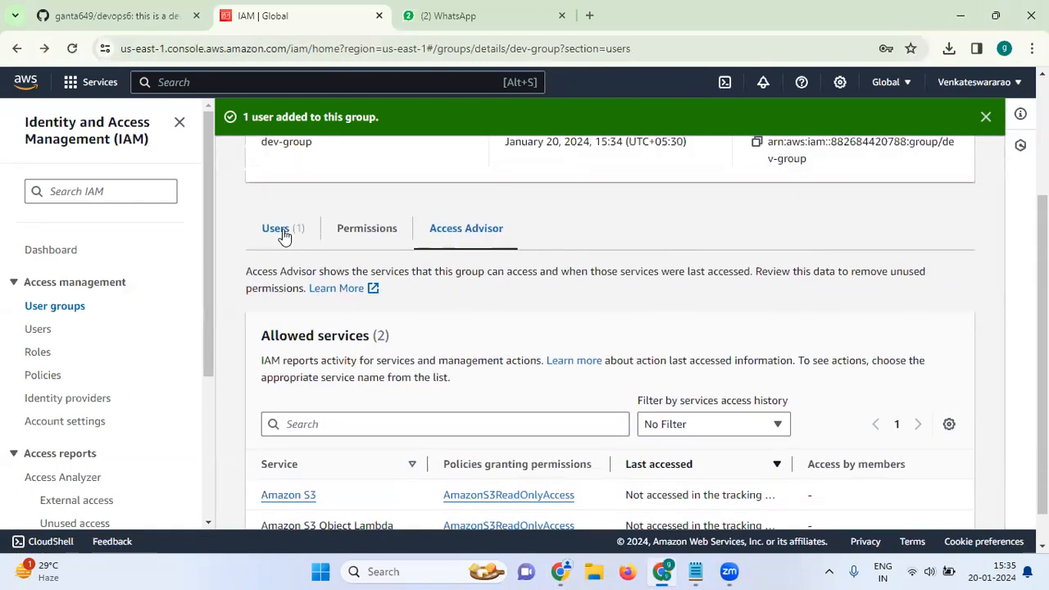
{"action": "left_click", "coordinate": [283, 233]}
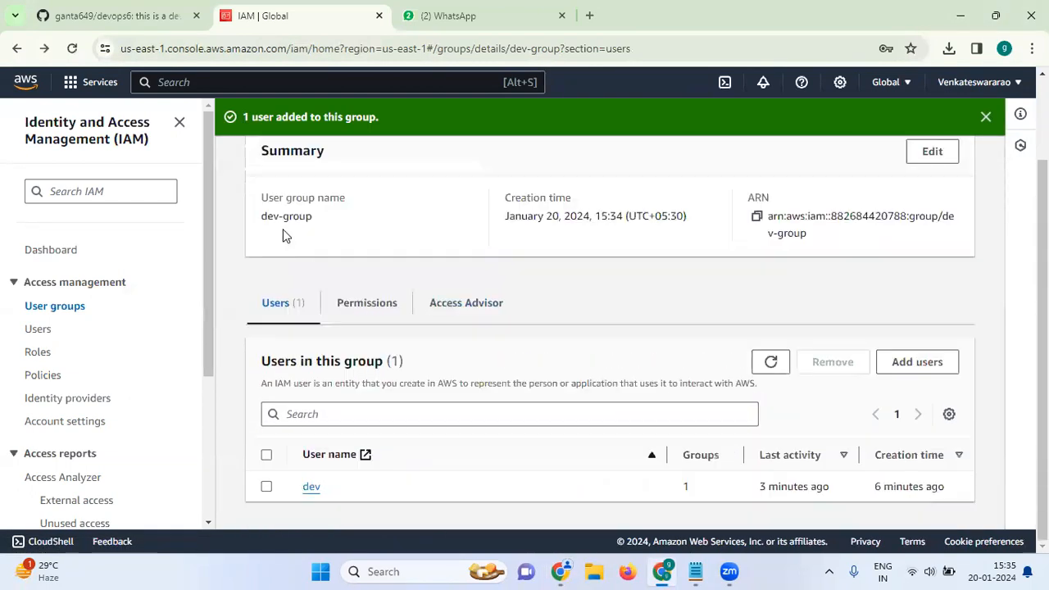
Remove user dev from dev-group
{"action": "left_click", "coordinate": [266, 487]}
{"action": "left_click", "coordinate": [824, 368]}
{"action": "left_click", "coordinate": [702, 358]}
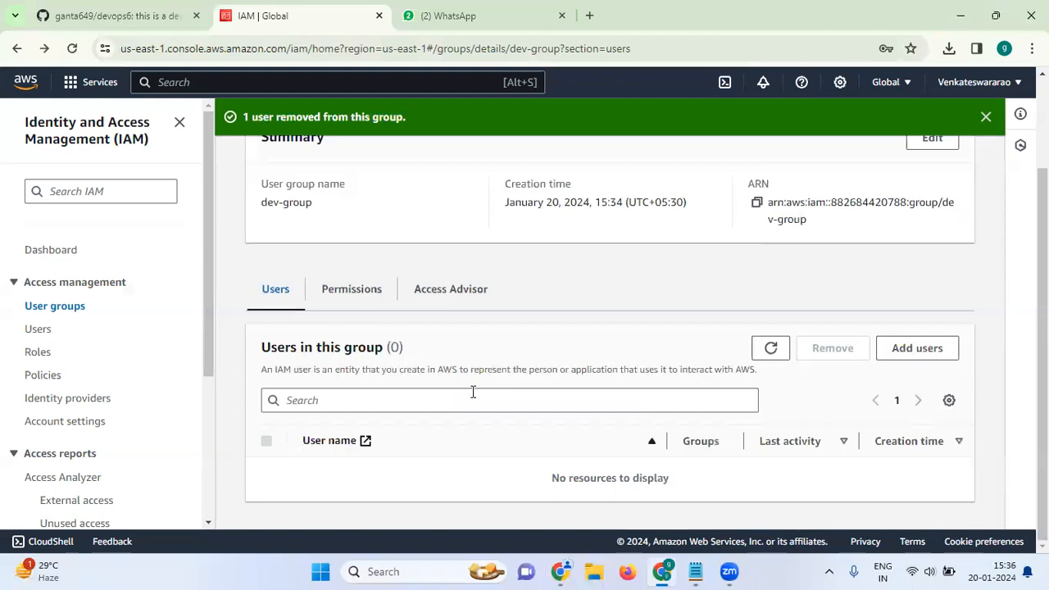
Dismiss the removal banner and return to the User groups list
{"action": "scroll", "coordinate": [489, 392], "scroll_direction": "up", "scroll_amount": 2}
{"action": "scroll", "coordinate": [489, 393], "scroll_direction": "down", "scroll_amount": 2}
{"action": "left_click", "coordinate": [987, 117]}
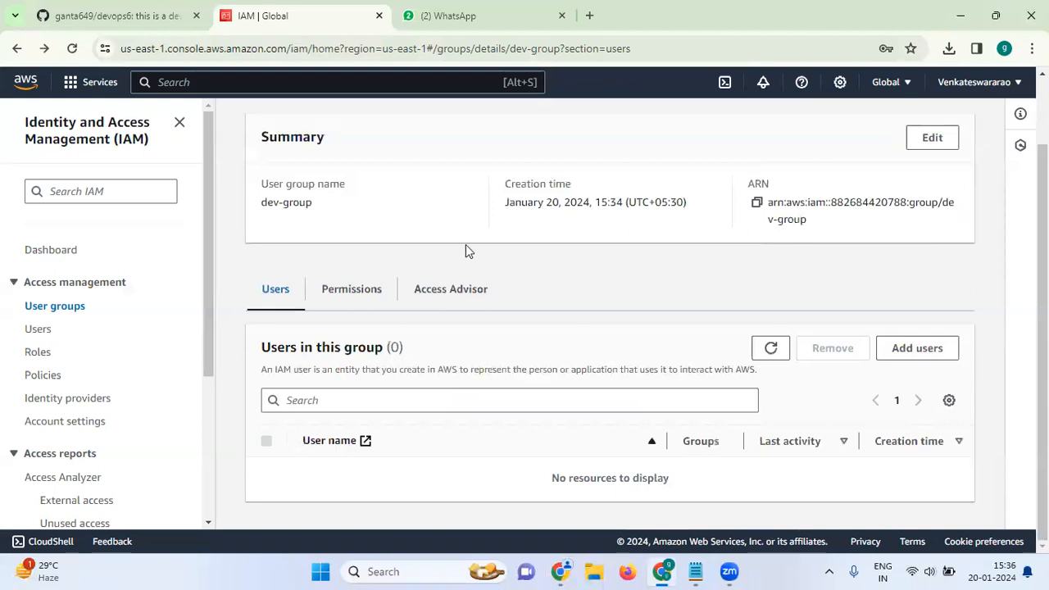
{"action": "scroll", "coordinate": [466, 246], "scroll_direction": "up", "scroll_amount": 1}
{"action": "scroll", "coordinate": [465, 250], "scroll_direction": "down", "scroll_amount": 1}
{"action": "scroll", "coordinate": [466, 250], "scroll_direction": "up", "scroll_amount": 1}
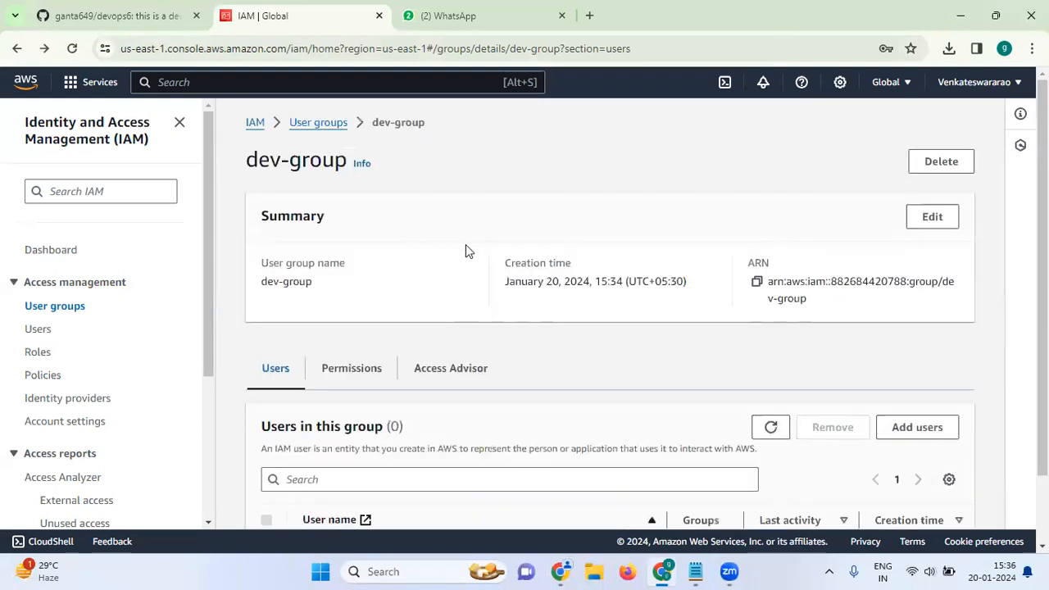
{"action": "left_click", "coordinate": [296, 125]}
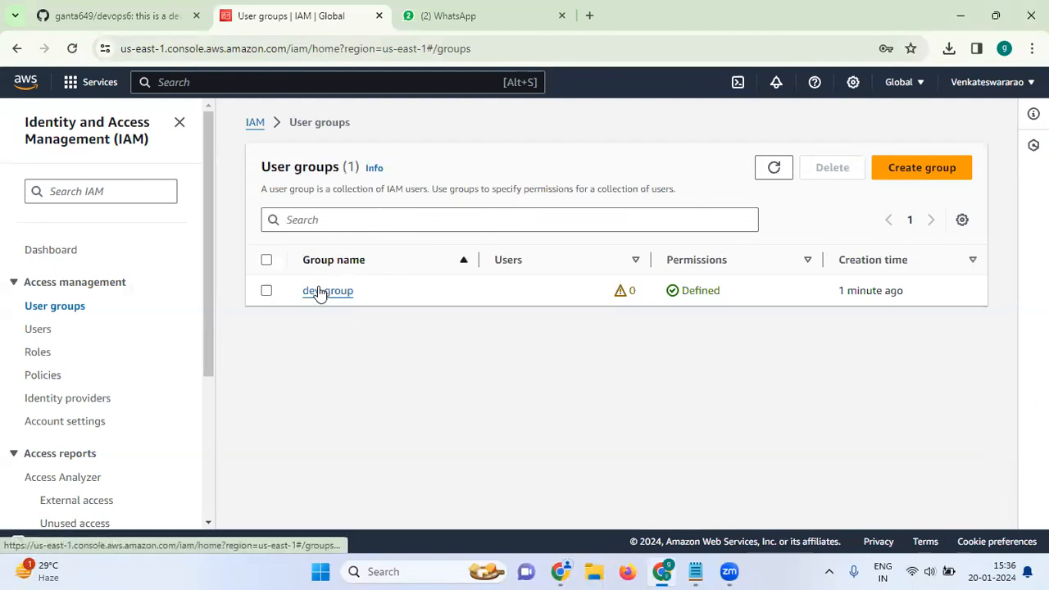
Remove the directly attached AmazonS3FullAccess policy from user dev
{"action": "left_click", "coordinate": [320, 291]}
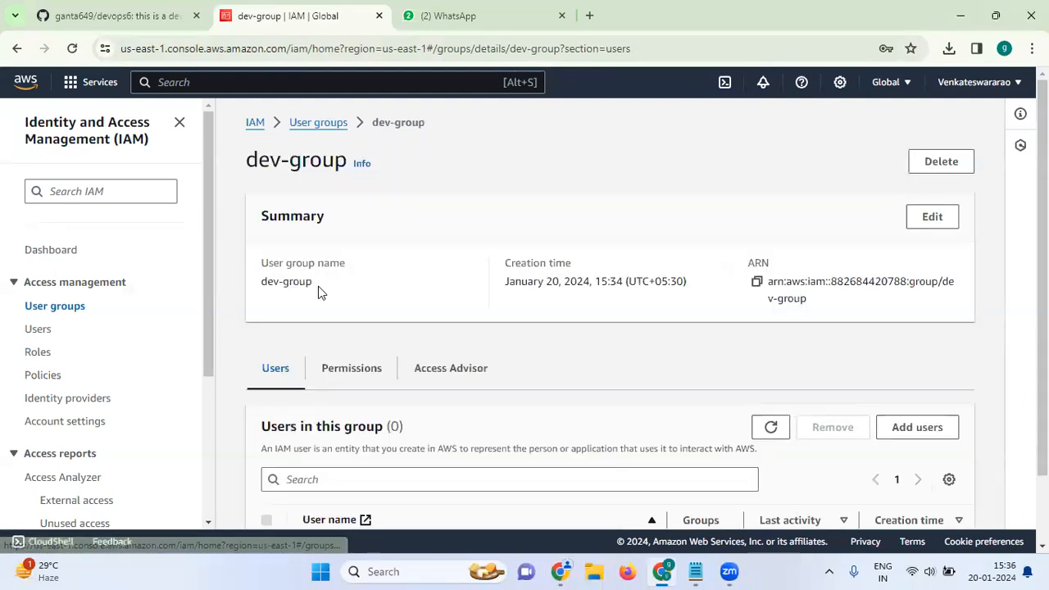
{"action": "left_click", "coordinate": [46, 333]}
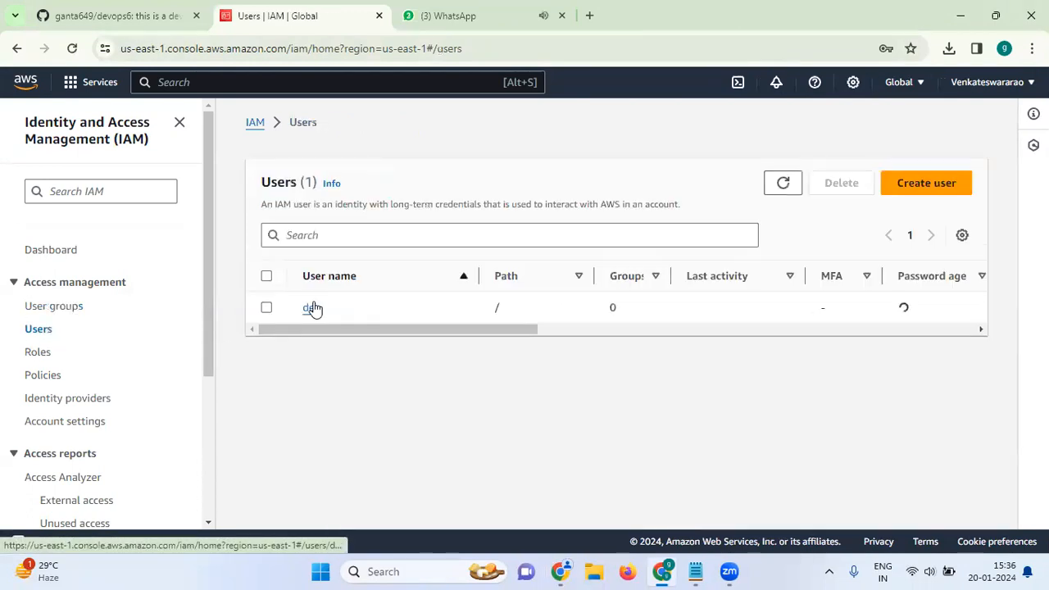
{"action": "left_click", "coordinate": [312, 308]}
{"action": "scroll", "coordinate": [398, 393], "scroll_direction": "down", "scroll_amount": 3}
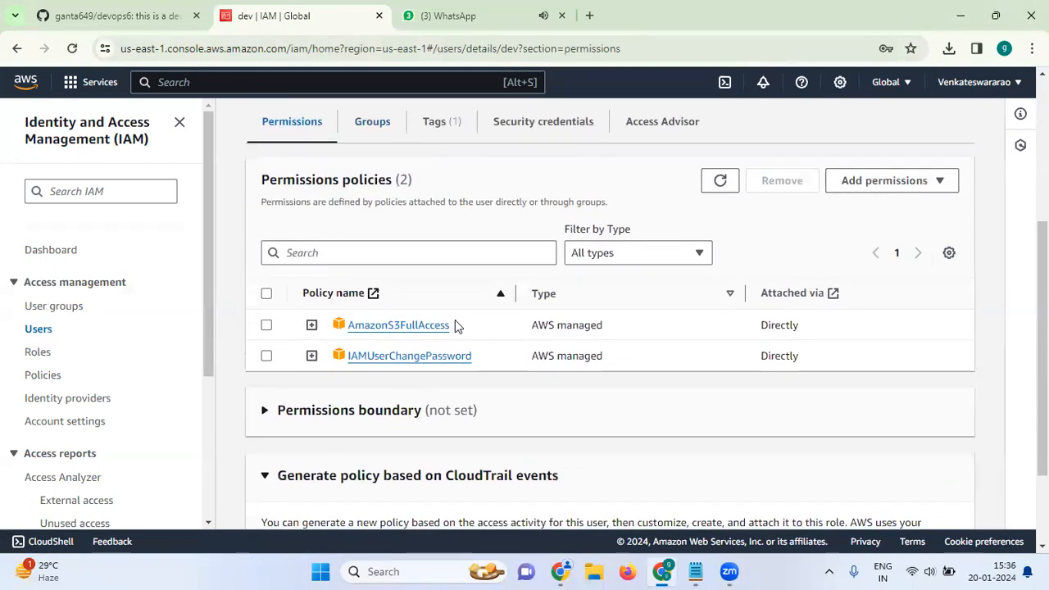
{"action": "left_click", "coordinate": [266, 326]}
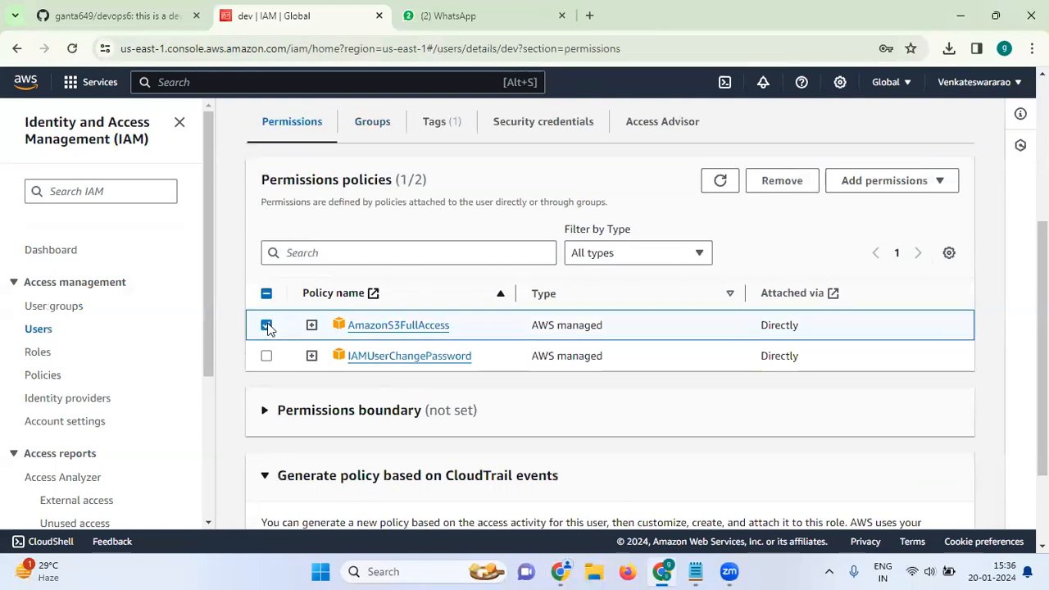
{"action": "left_click", "coordinate": [783, 181]}
{"action": "left_click", "coordinate": [719, 363]}
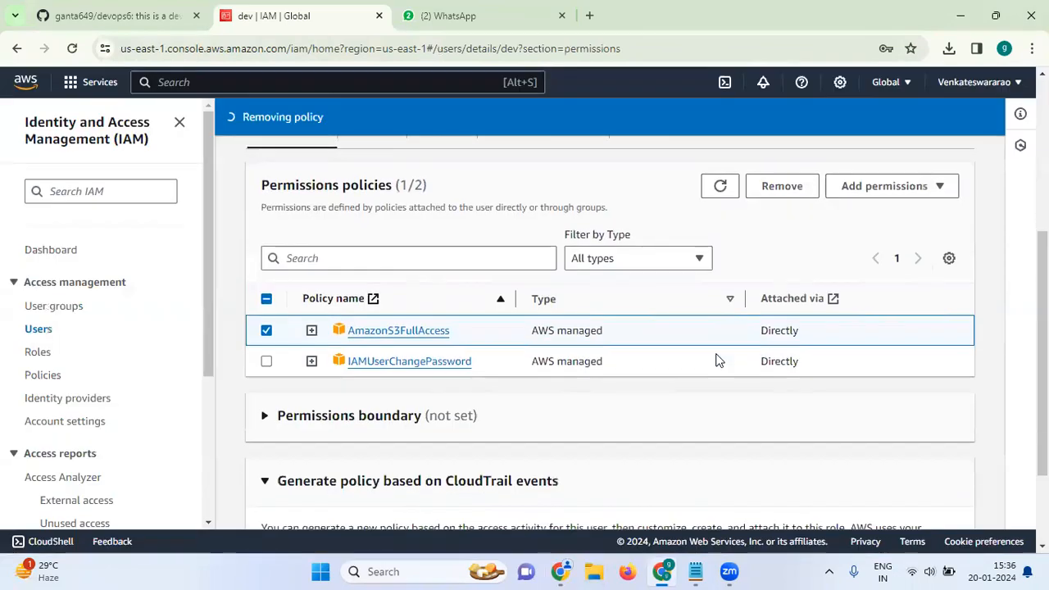
Look over dev's Add permissions page, then go to the IAM Dashboard
{"action": "left_click", "coordinate": [847, 194]}
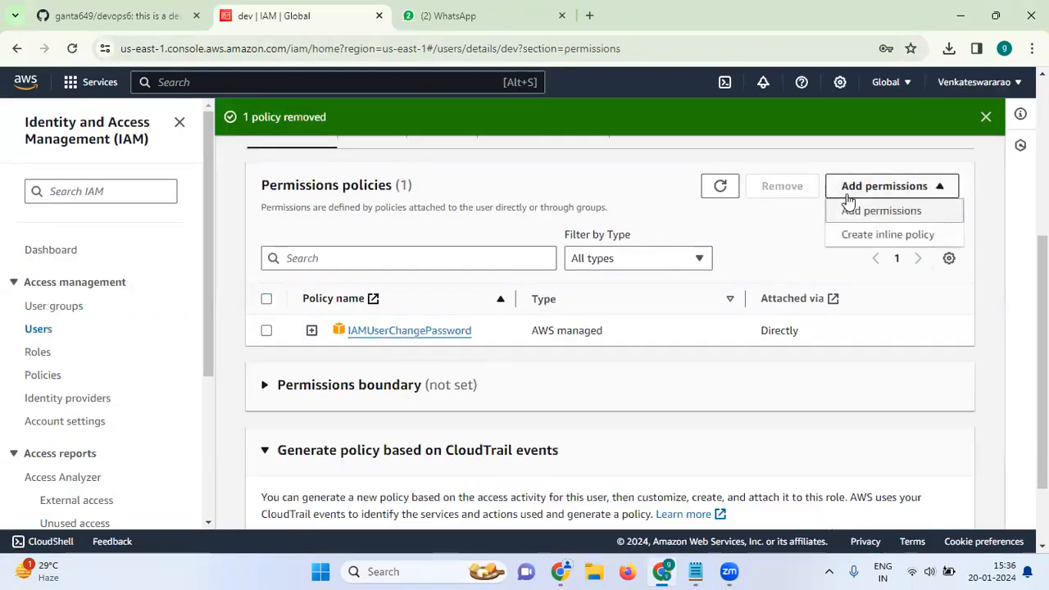
{"action": "left_click", "coordinate": [850, 212]}
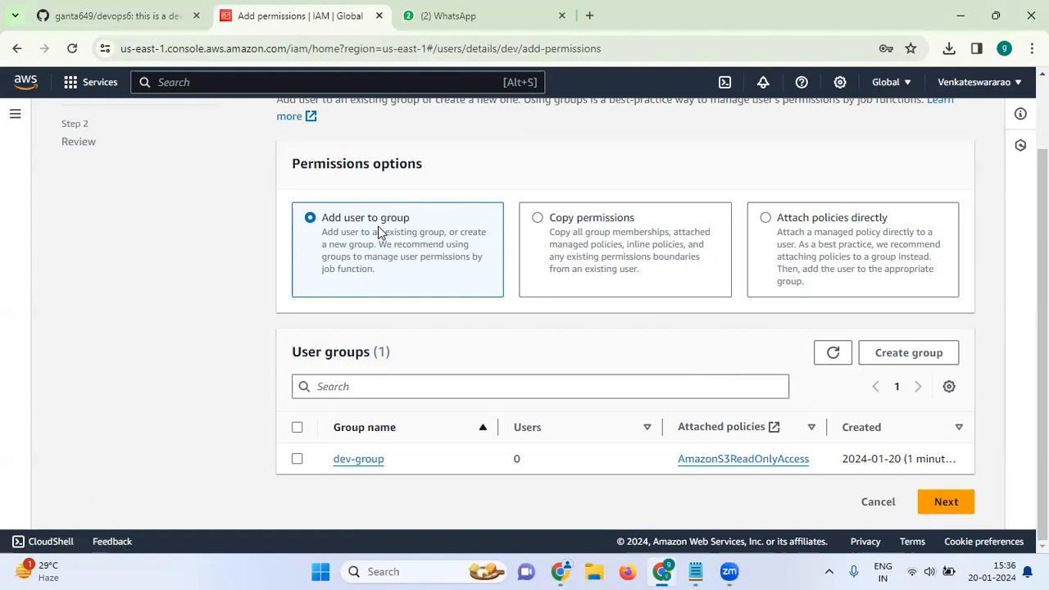
{"action": "scroll", "coordinate": [515, 281], "scroll_direction": "up", "scroll_amount": 1}
{"action": "scroll", "coordinate": [515, 281], "scroll_direction": "down", "scroll_amount": 1}
{"action": "scroll", "coordinate": [515, 281], "scroll_direction": "up", "scroll_amount": 1}
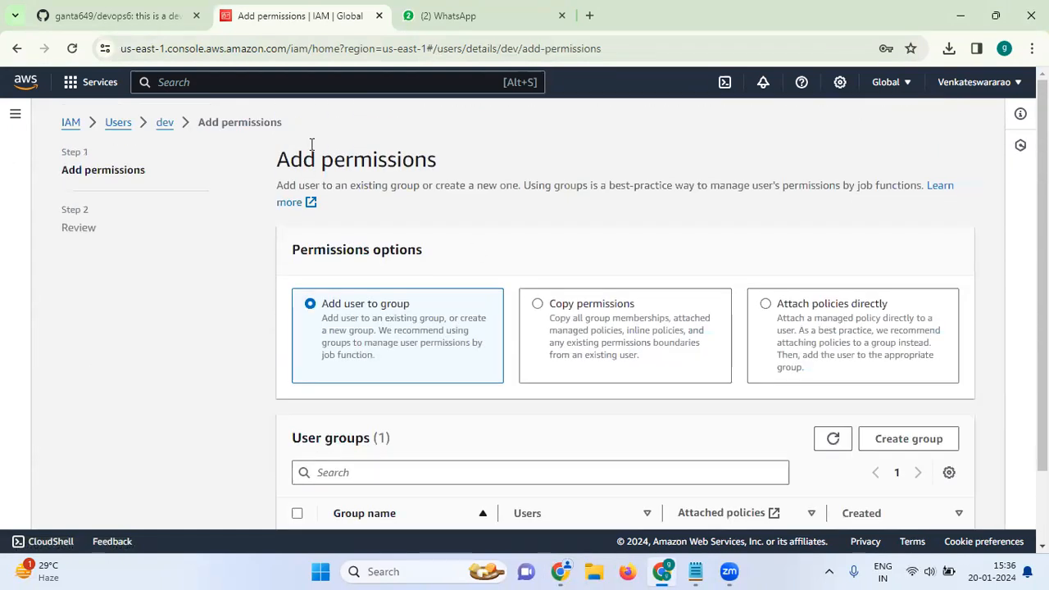
{"action": "left_click", "coordinate": [72, 123]}
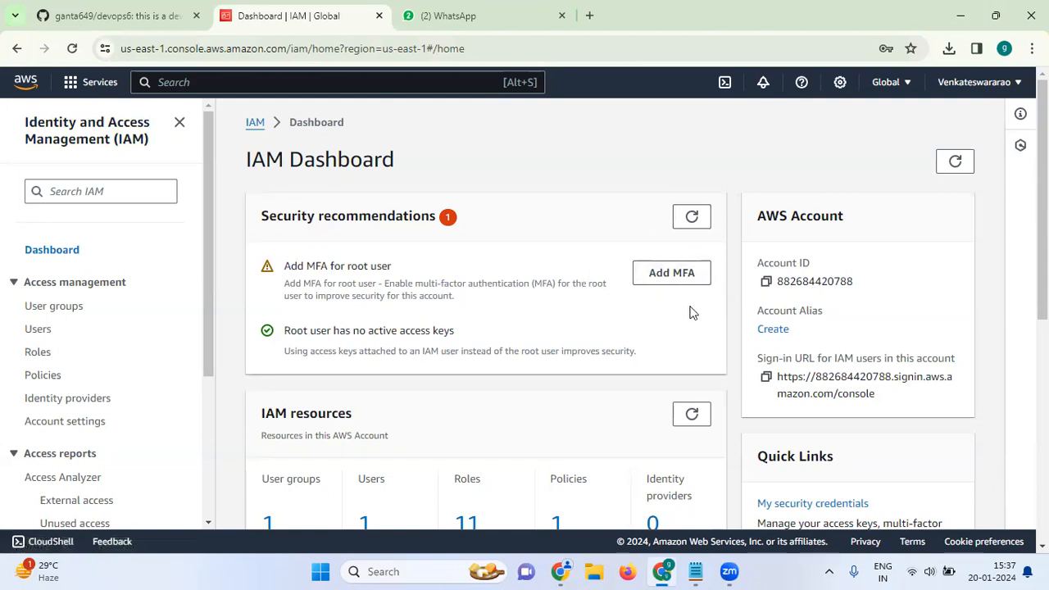
{"action": "scroll", "coordinate": [597, 283], "scroll_direction": "down", "scroll_amount": 5}
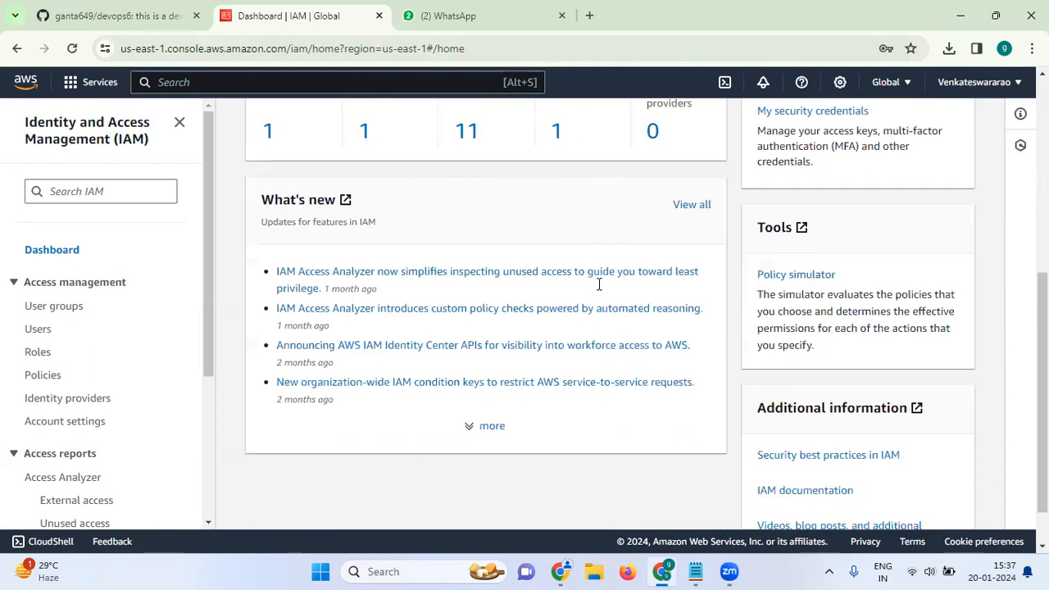
{"action": "scroll", "coordinate": [597, 283], "scroll_direction": "up", "scroll_amount": 5}
{"action": "scroll", "coordinate": [454, 377], "scroll_direction": "down", "scroll_amount": 3}
{"action": "scroll", "coordinate": [461, 357], "scroll_direction": "up", "scroll_amount": 3}
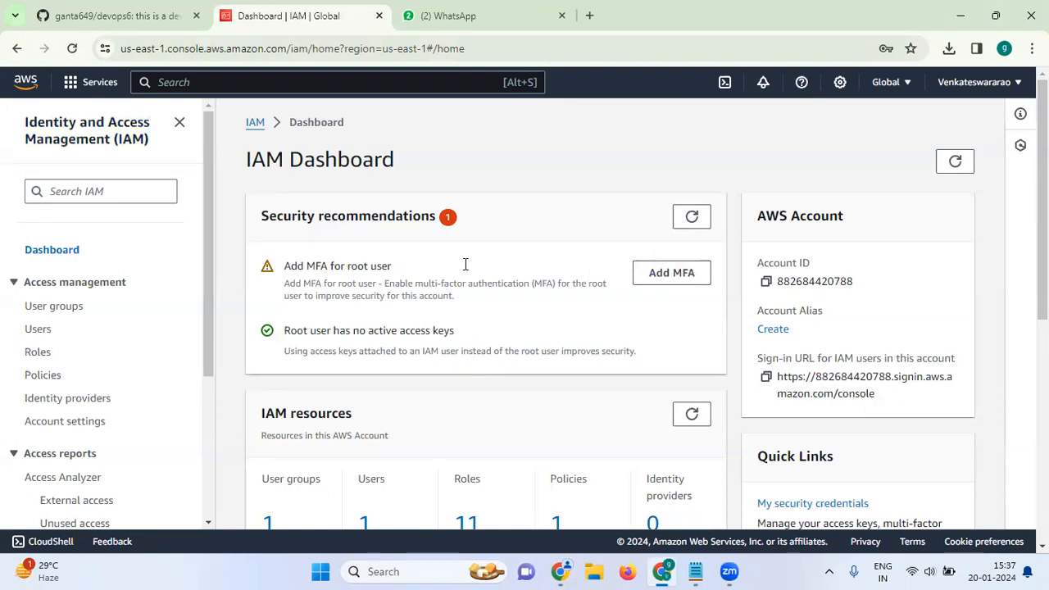
{"action": "scroll", "coordinate": [445, 273], "scroll_direction": "down", "scroll_amount": 3}
{"action": "scroll", "coordinate": [447, 275], "scroll_direction": "up", "scroll_amount": 3}
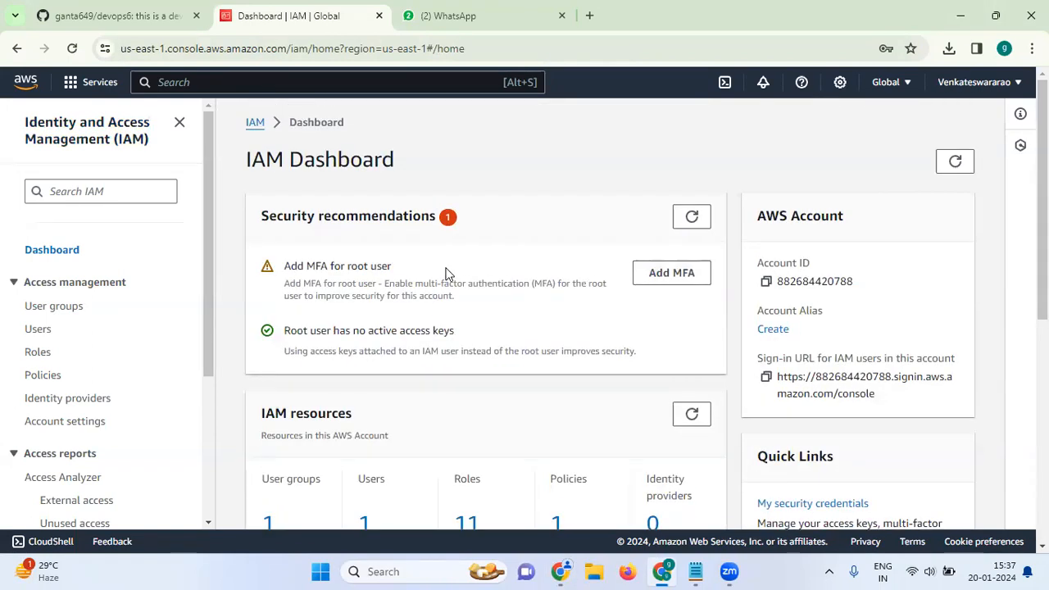